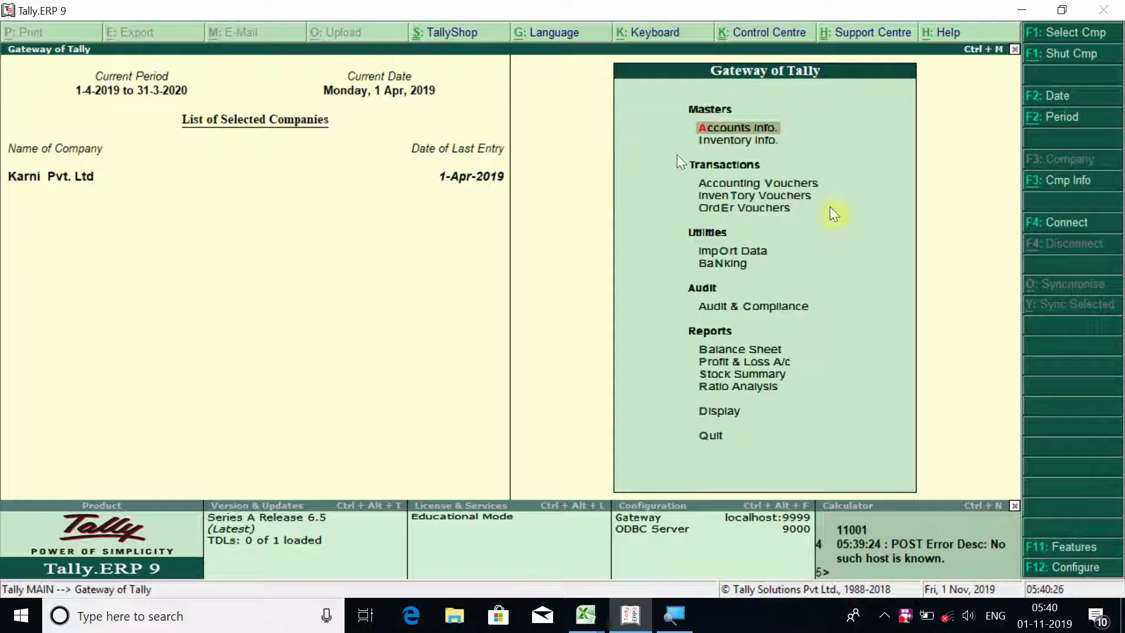
- Open Voucher Entry Configuration from the F12 Configure options for Karni Pvt. Ltd
left_click(808, 187)
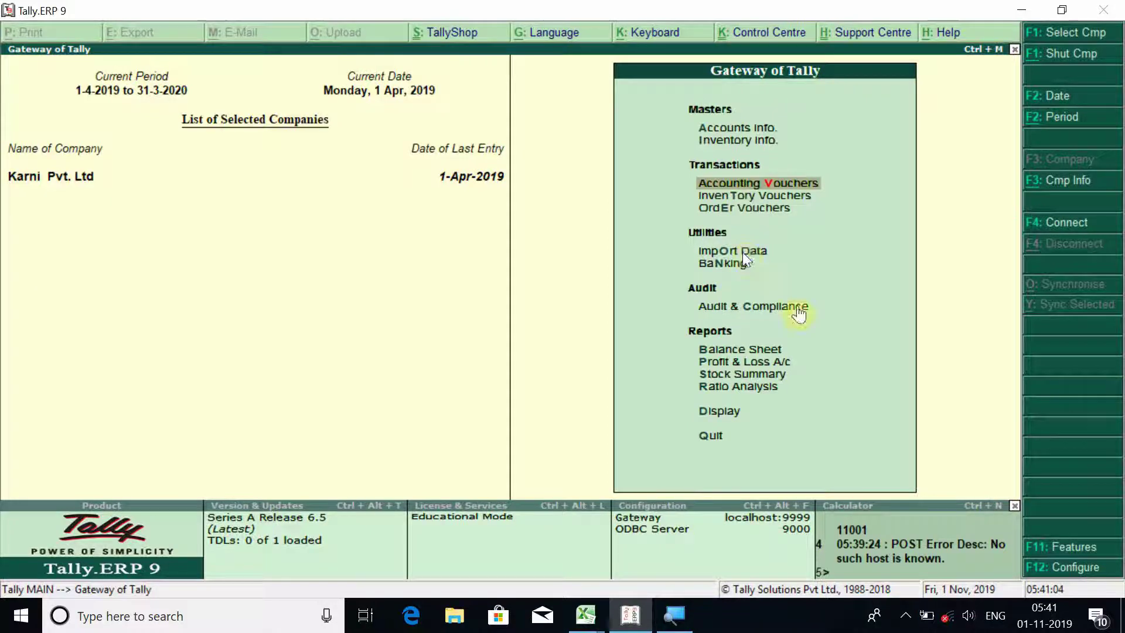
left_click(1055, 567)
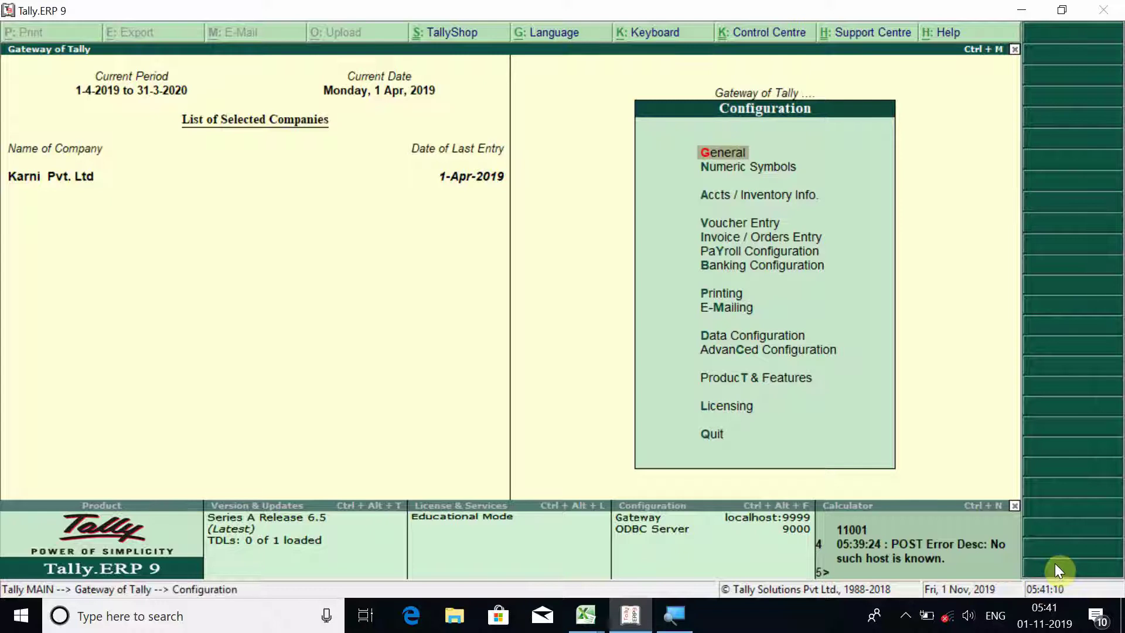
left_click(728, 226)
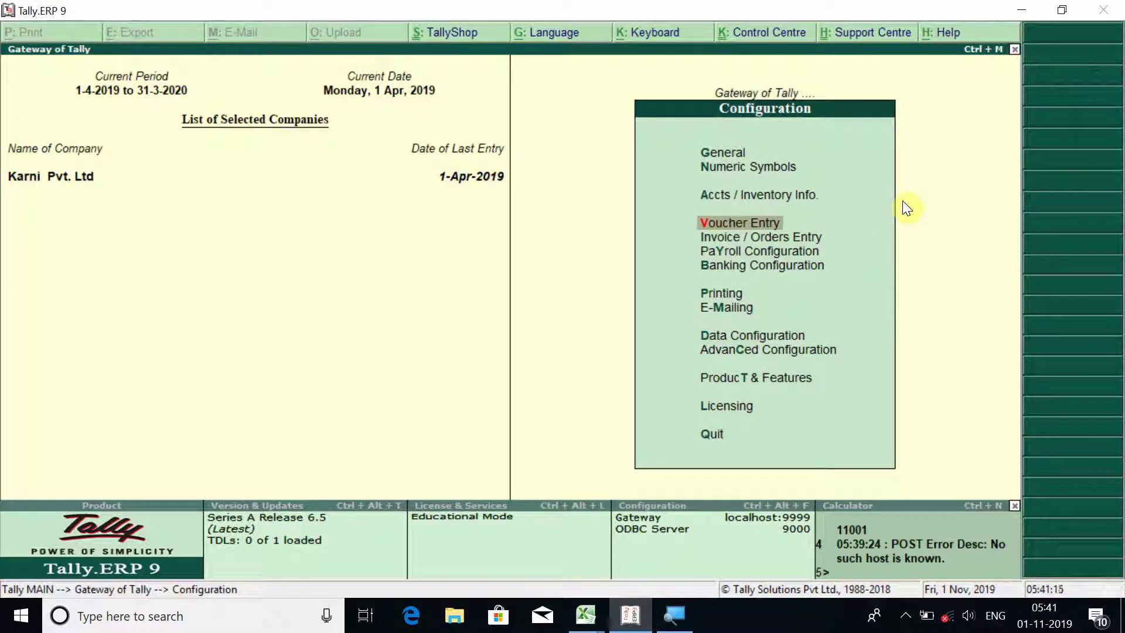
key("Return")
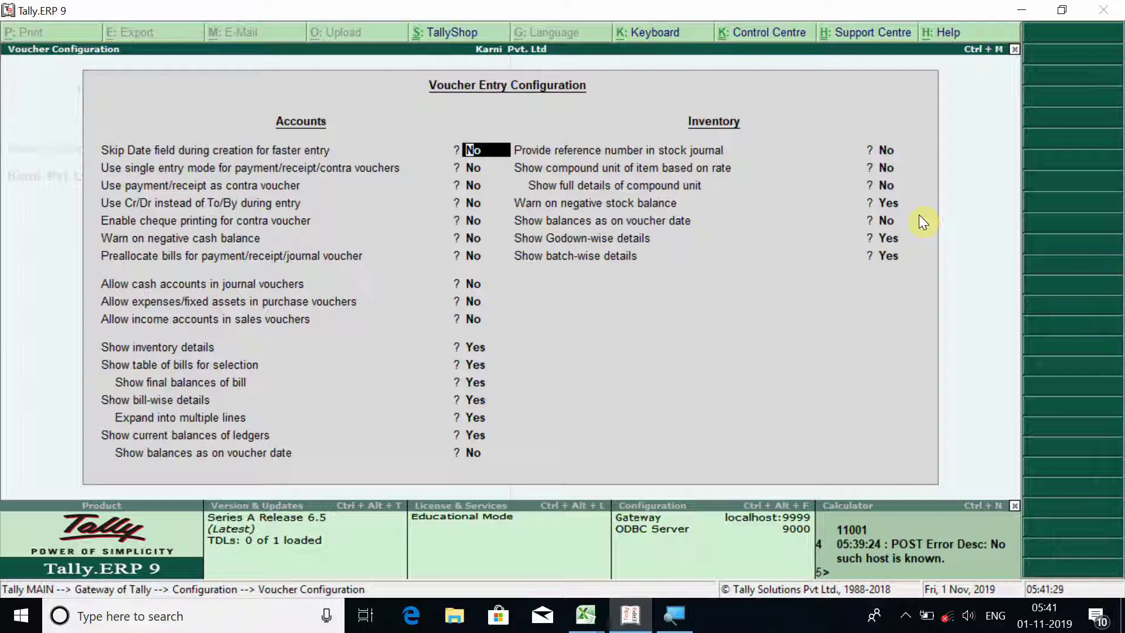
- Keep Skip Date field at No and set single entry mode for payment/receipt/contra to Yes
type("y")
key("BackSpace")
type("n")
key("Return")
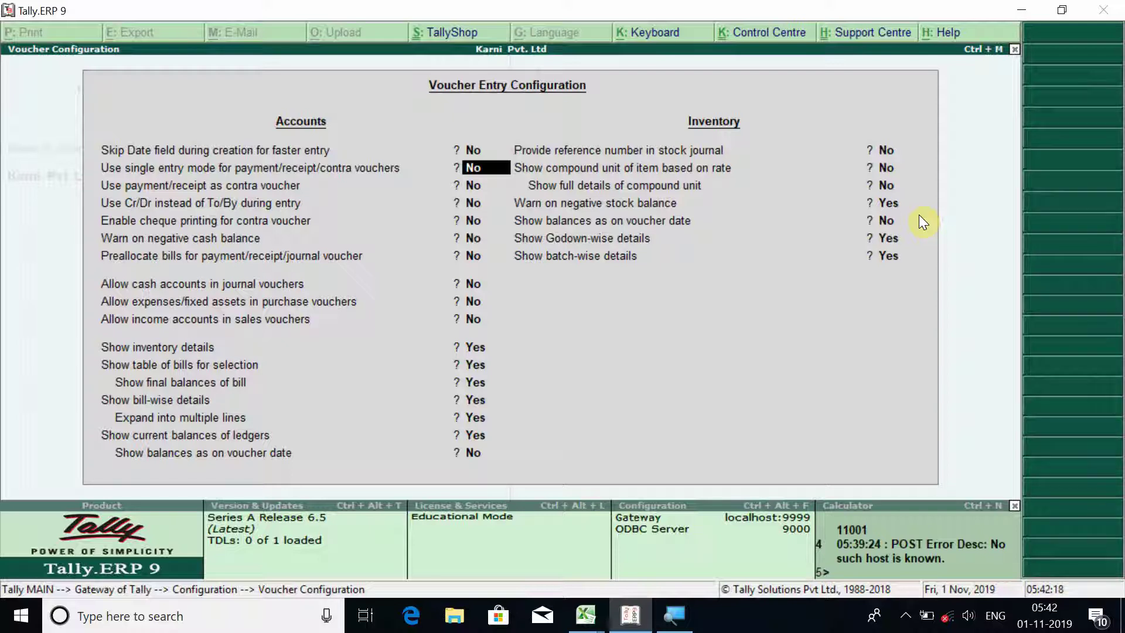
key("y")
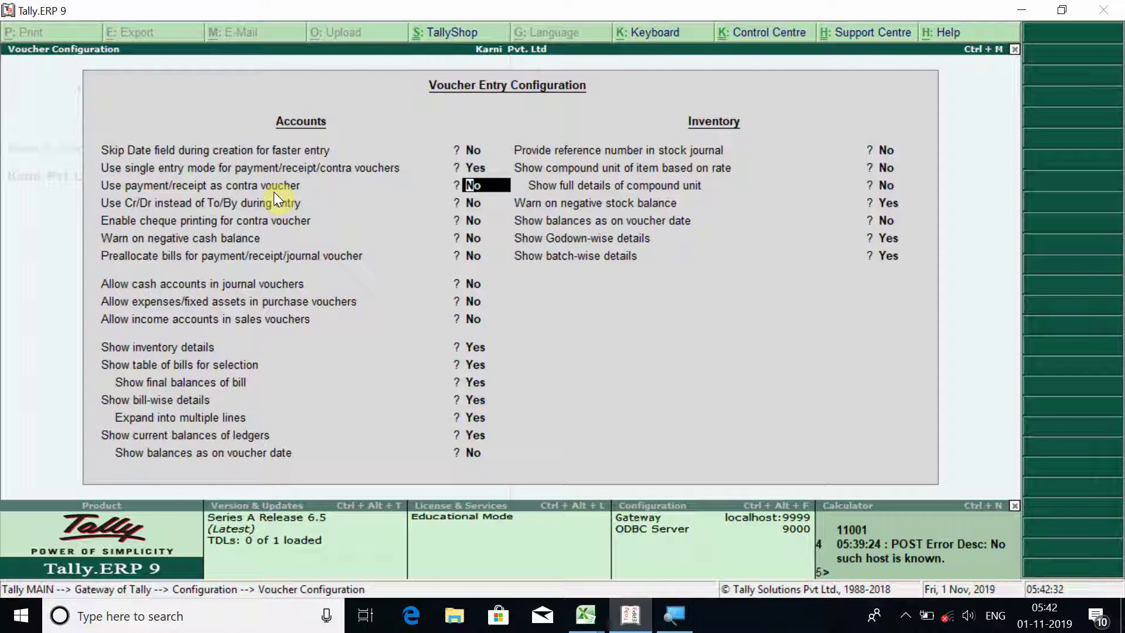
key("Return")
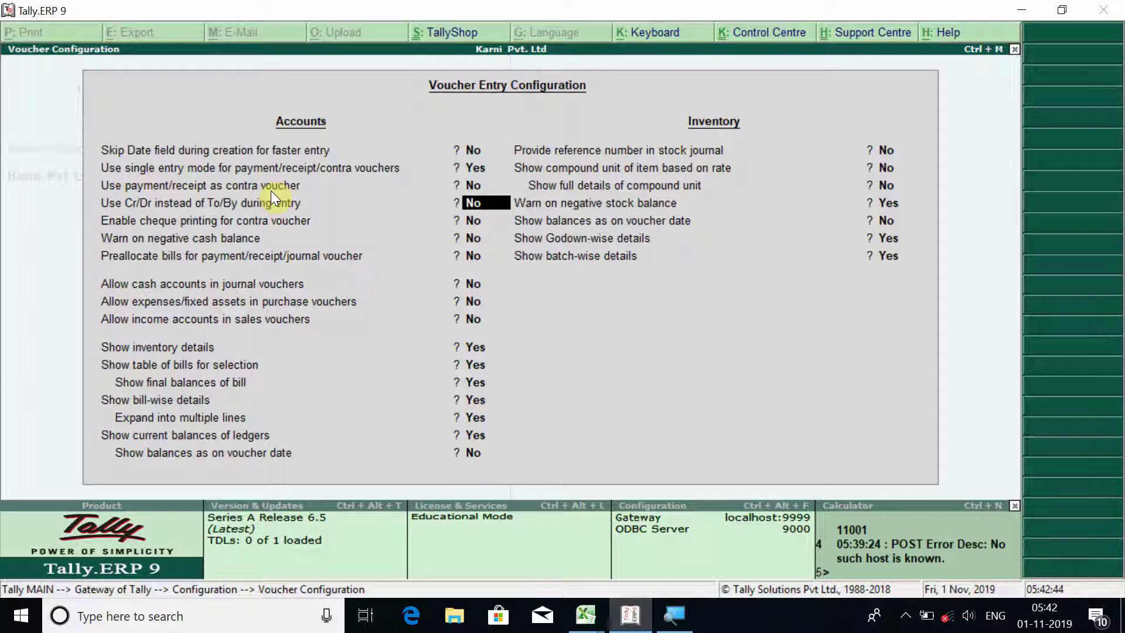
- Set Cr/Dr entry, contra cheque printing and negative cash balance warning to Yes, then accept
key("y")
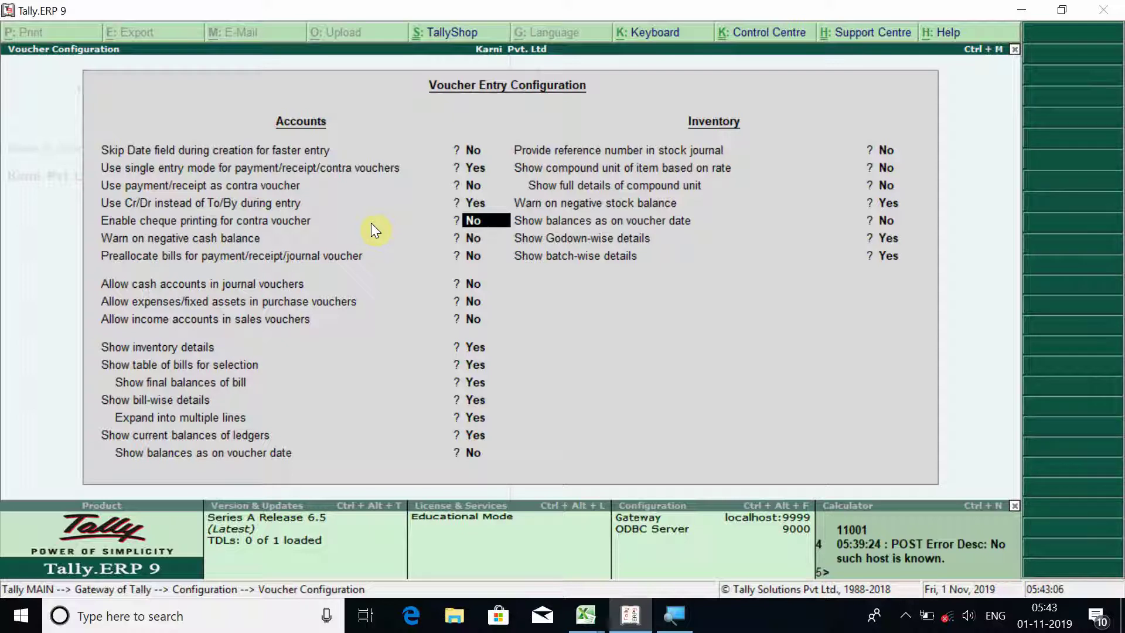
type("y")
key("Return")
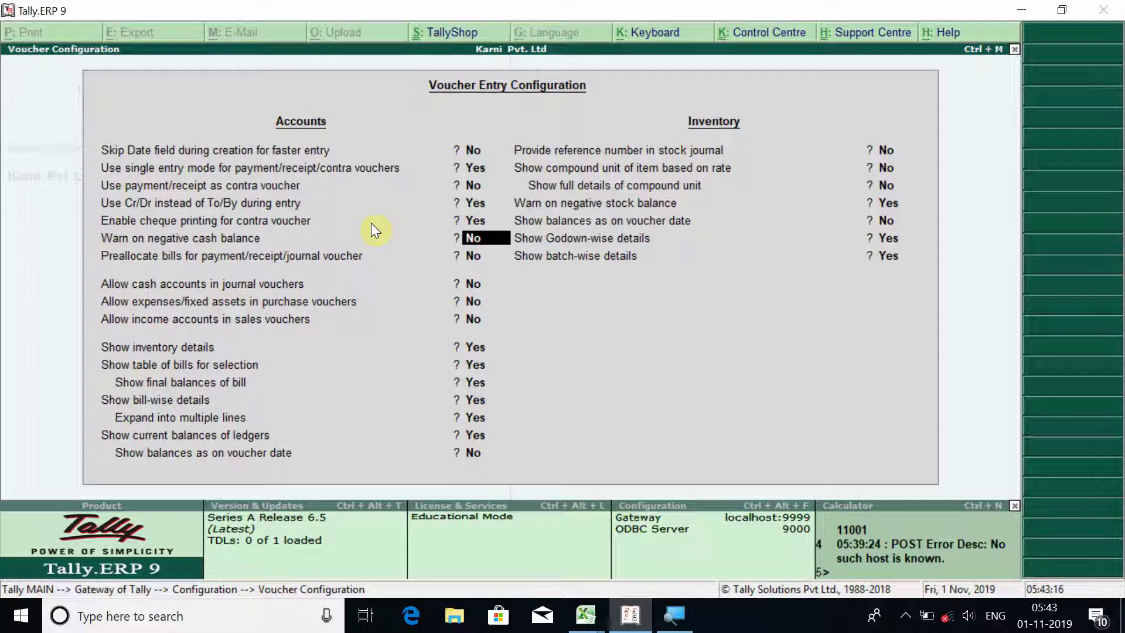
key("BackSpace")
type("y")
key("Return")
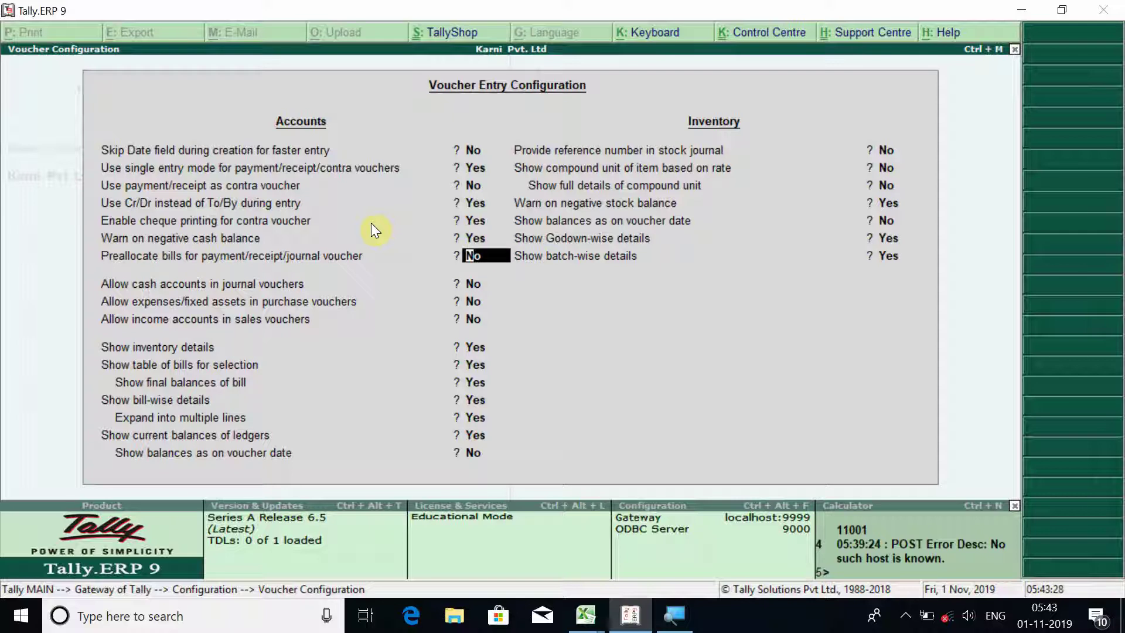
key("Return")
key("Return")
key("Return")
key("Return")
key("Return")
key("Return")
key("Return")
key("Return")
key("Return")
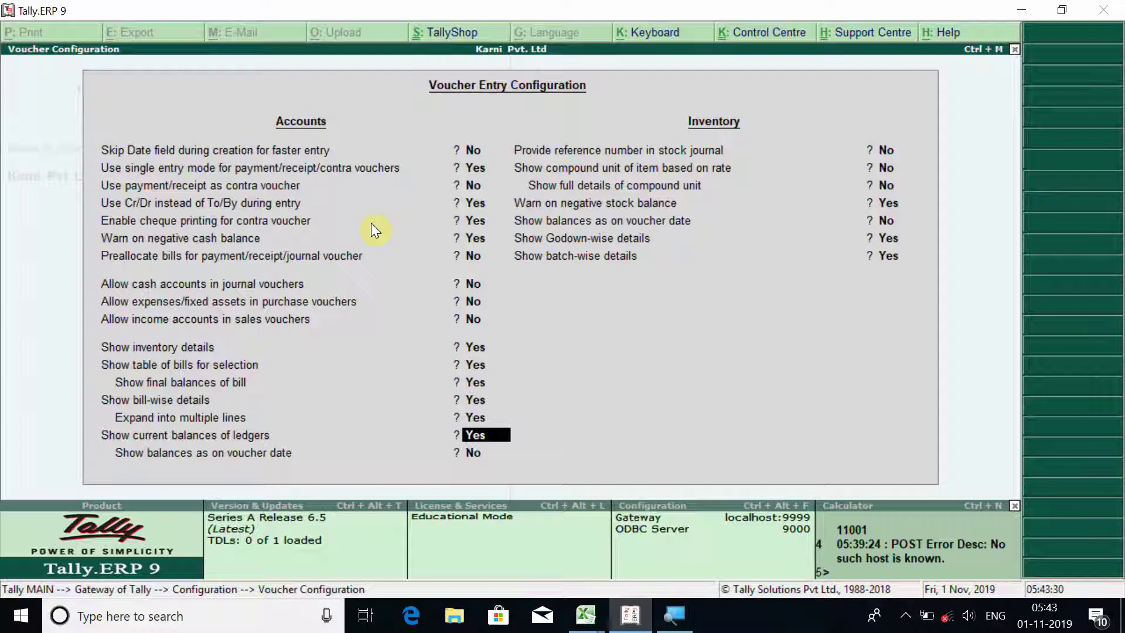
key("Return")
key("Return")
key("Return")
key("Return")
key("Return")
key("Return")
key("Return")
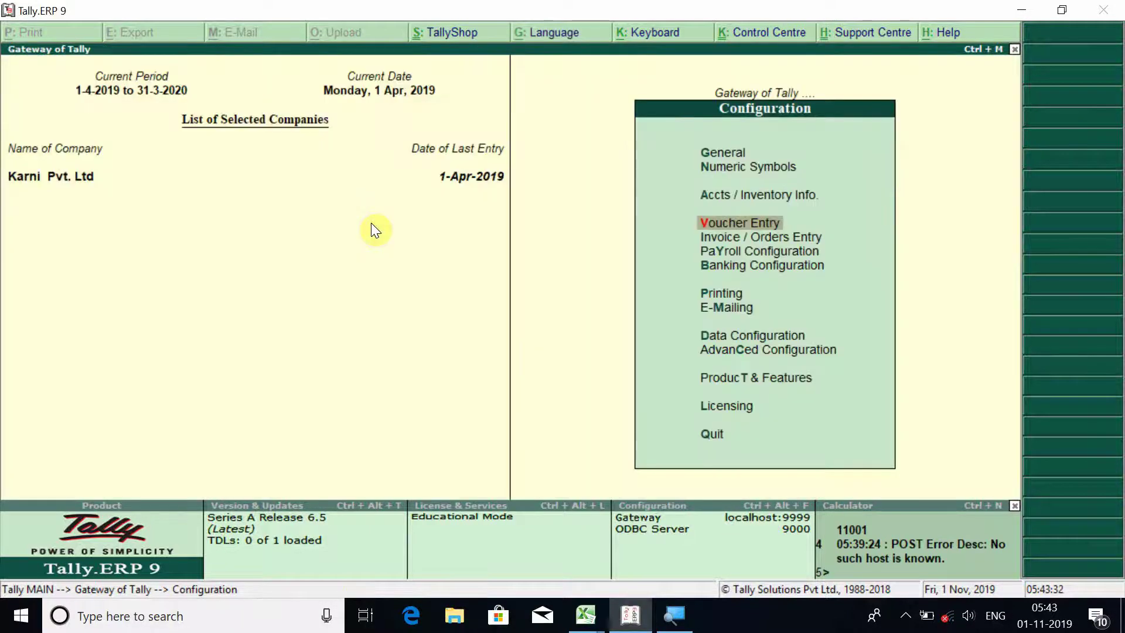
- Go back to the Gateway and open Accounts Info > Ledgers > Create for a single ledger
key("Escape")
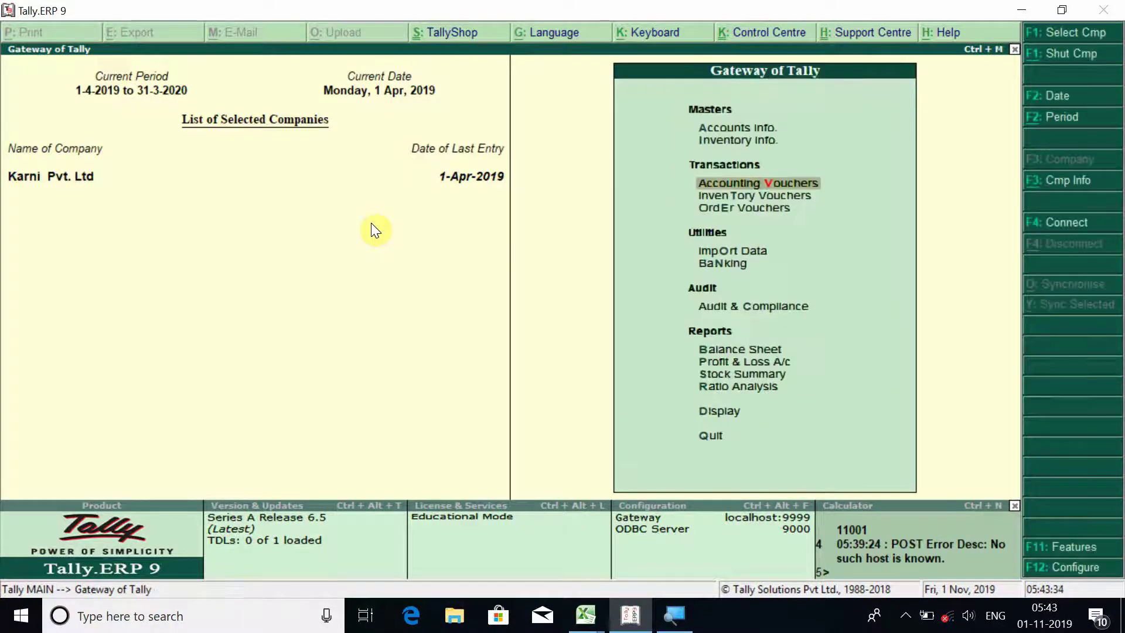
key("Up")
key("Up")
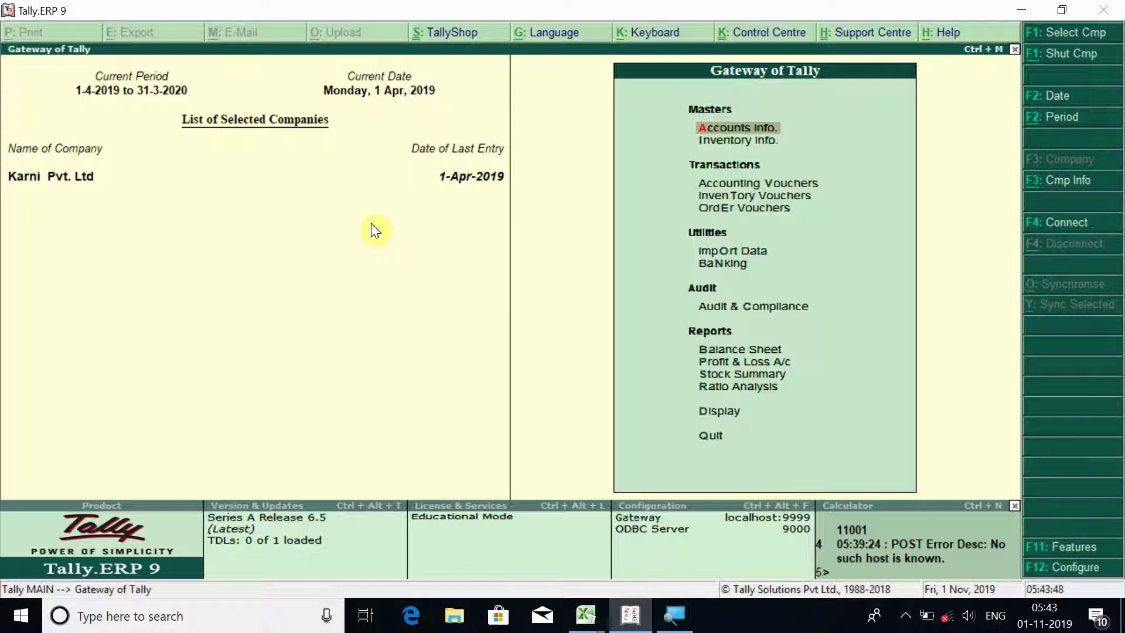
key("Return")
key("Down")
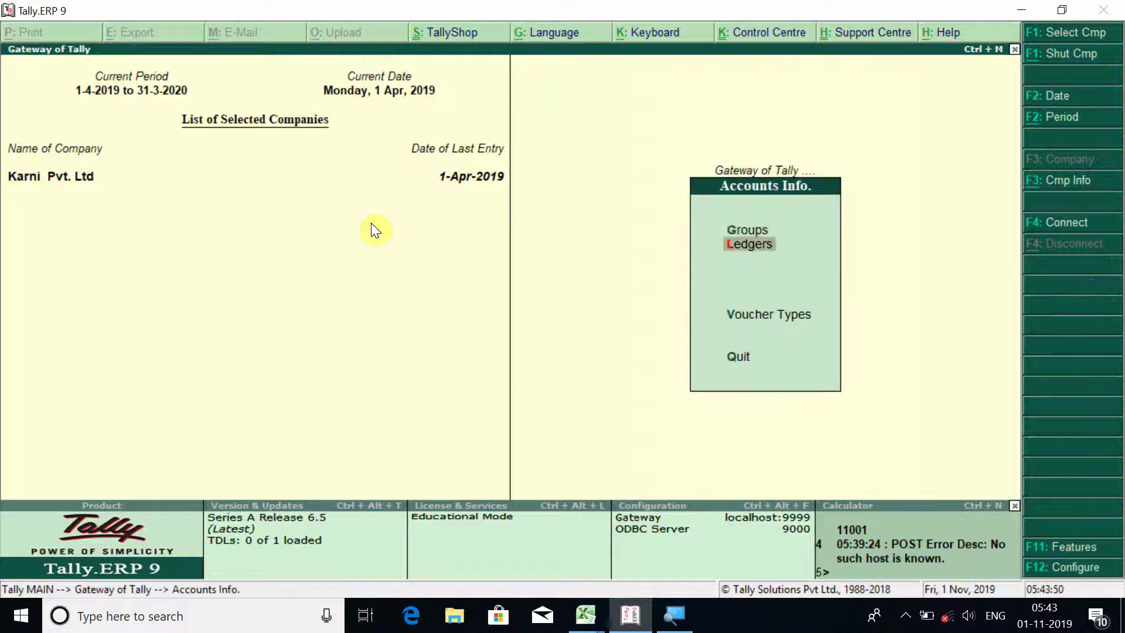
key("Return")
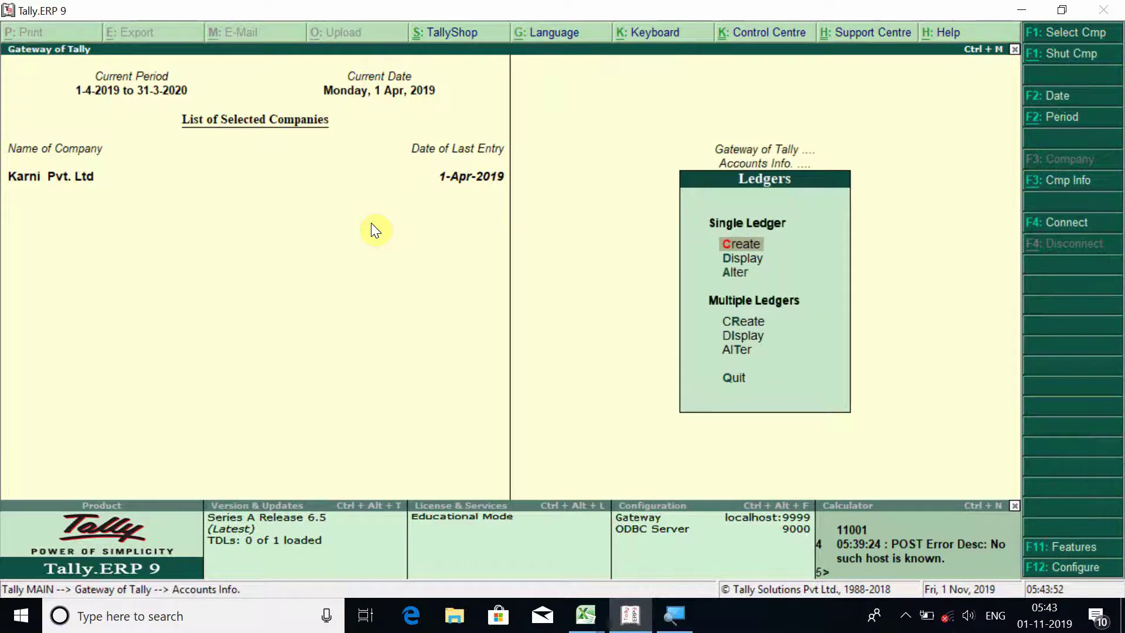
key("Return")
- Enter ledger name 'Hdfc Bank' and pick Bank Accounts from the List of Groups via 'ba'
type("Bank")
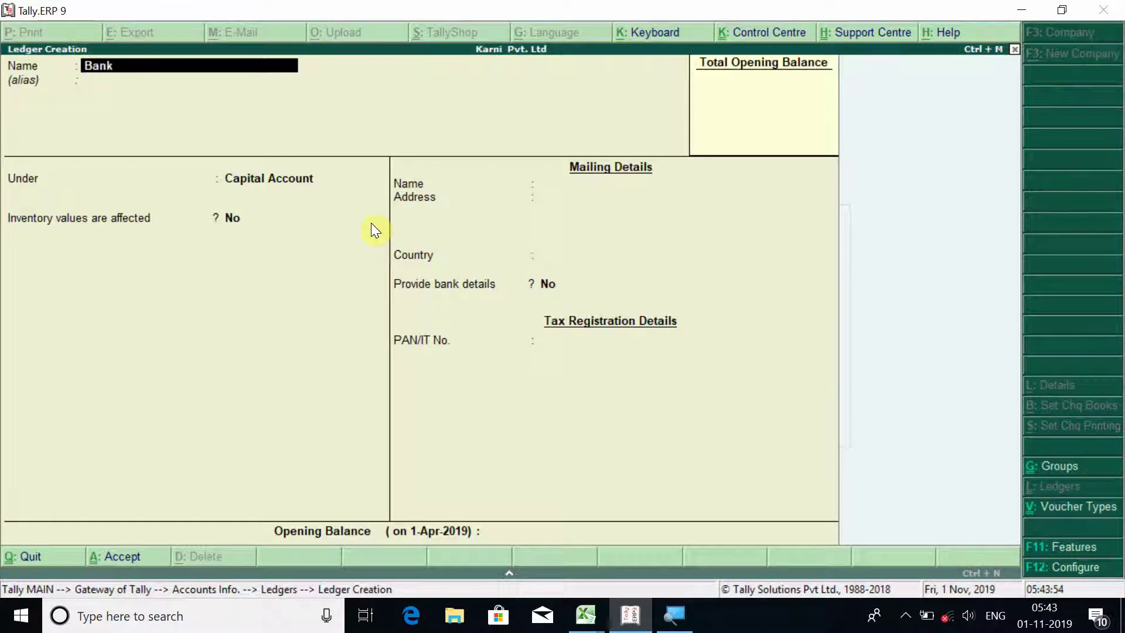
key("BackSpace")
key("BackSpace")
key("BackSpace")
key("BackSpace")
type("Hd")
type("fc Bank")
key("Return")
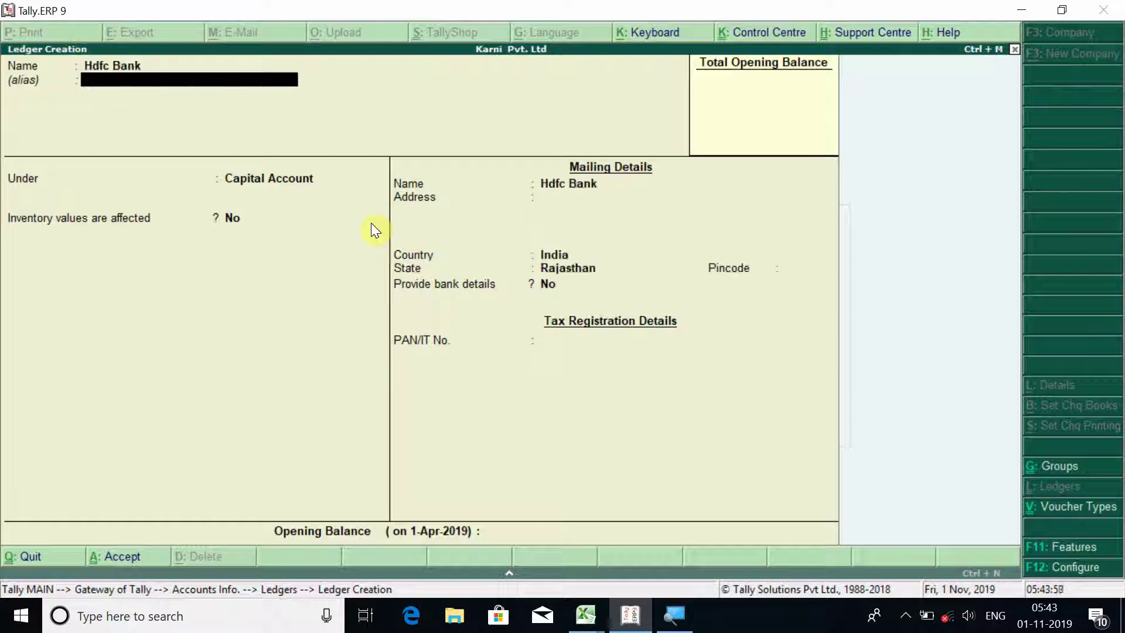
key("Return")
type("ba")
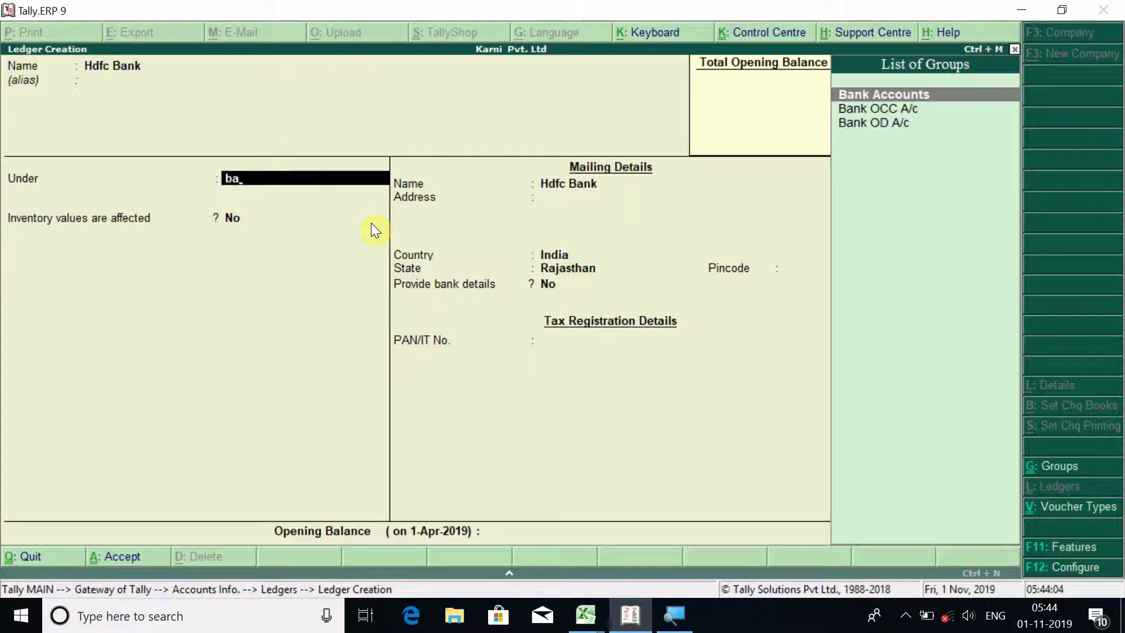
key("Return")
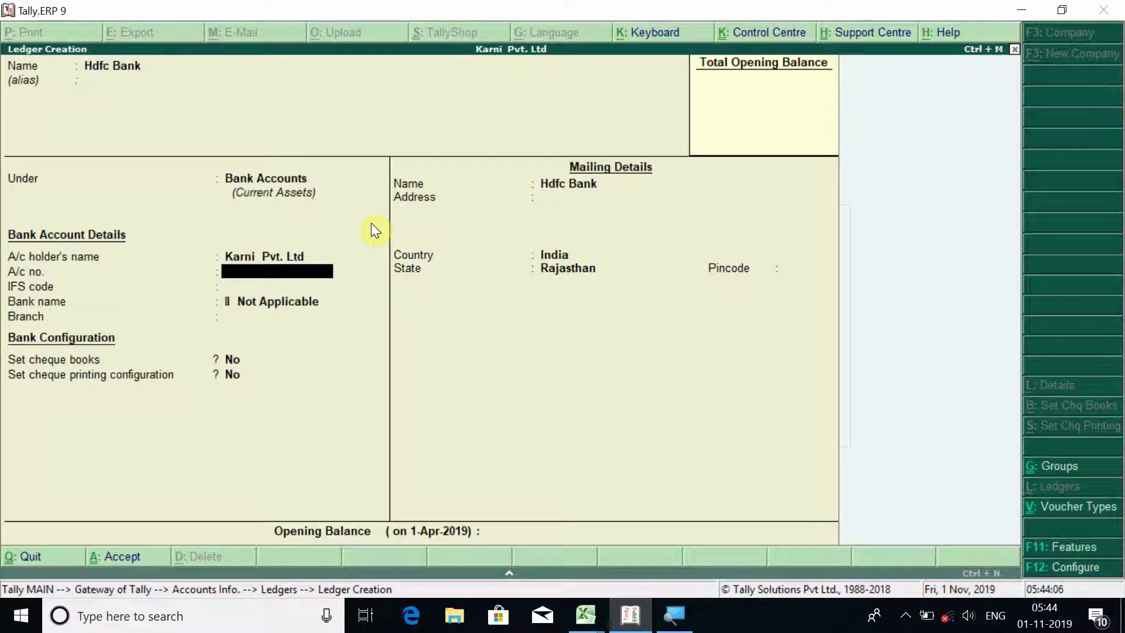
type("1000")
key("BackSpace")
key("BackSpace")
key("BackSpace")
key("BackSpace")
key("BackSpace")
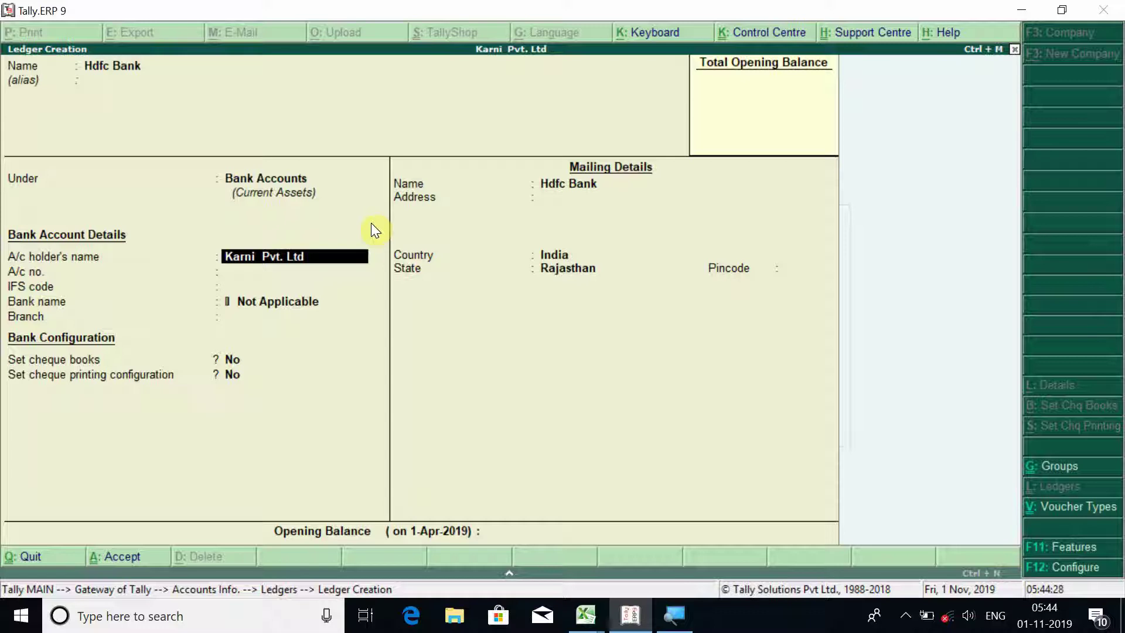
- Enter the bank account number, IFS code HDFC0009895 and branch Bikaner, and enable cheque books
key("Return")
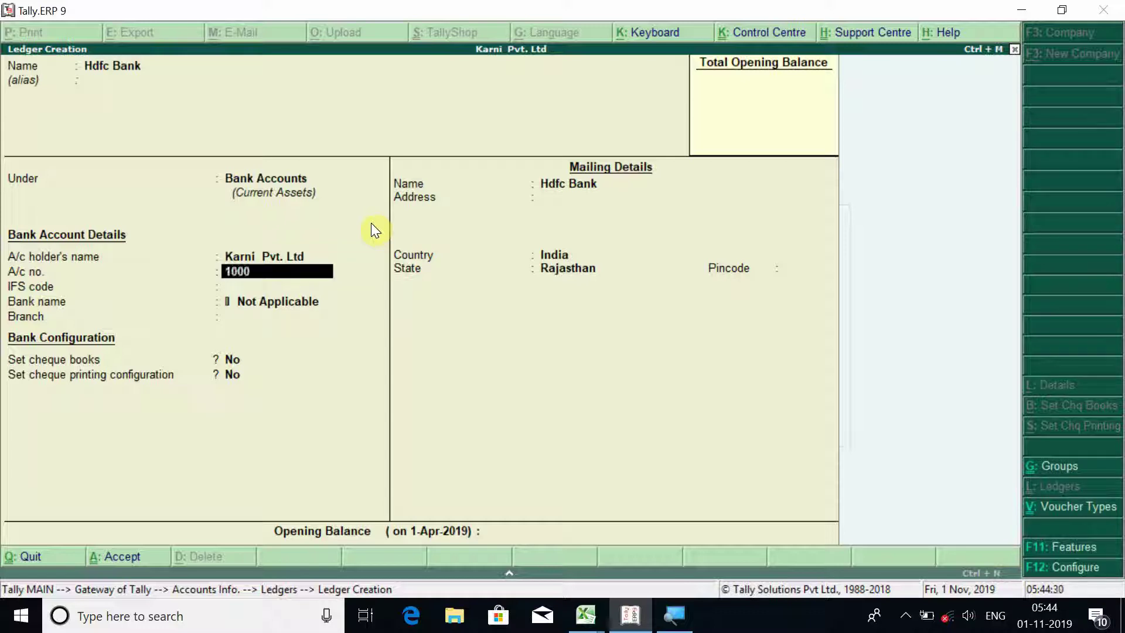
key("Return")
type("H")
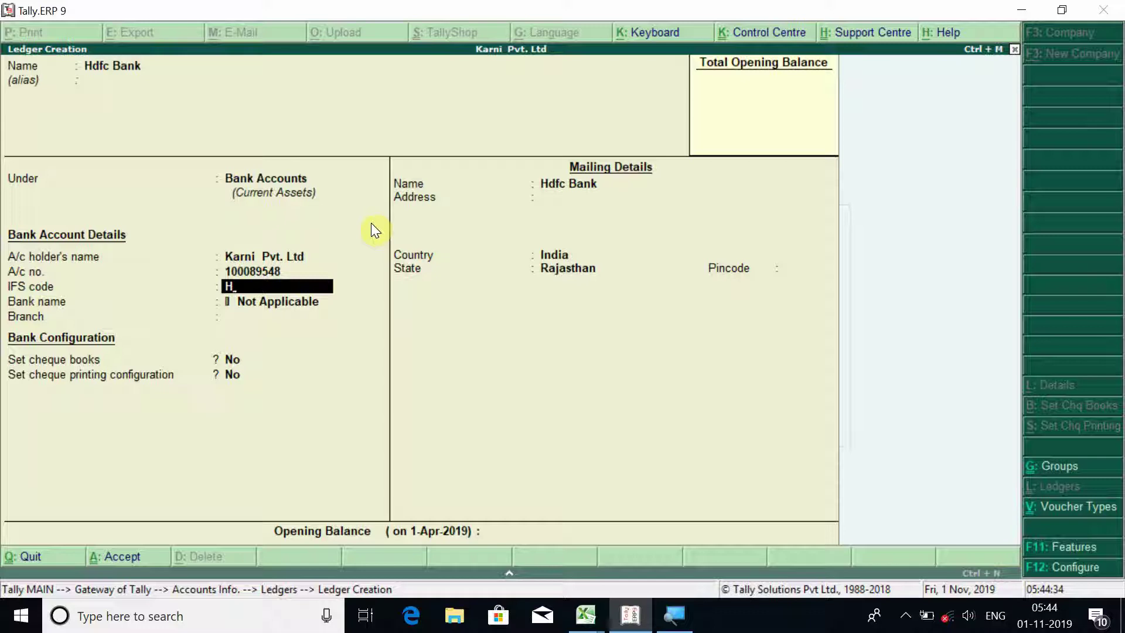
type("D")
type("FC")
type("000")
type("9895")
key("Return")
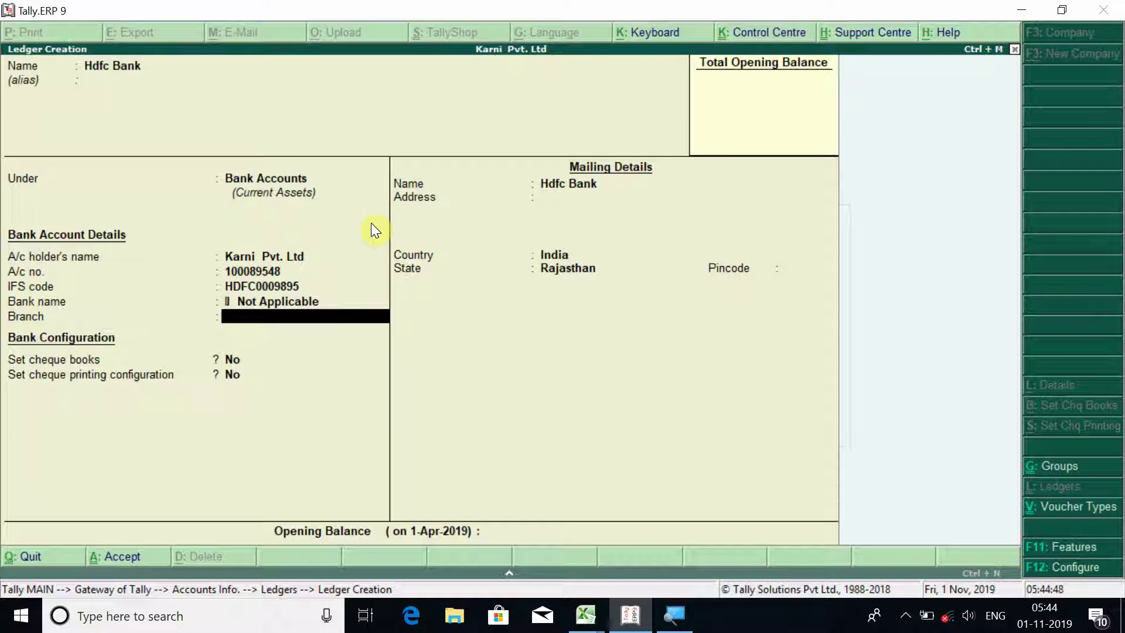
type("B")
type("ikaner")
key("Return")
type("y")
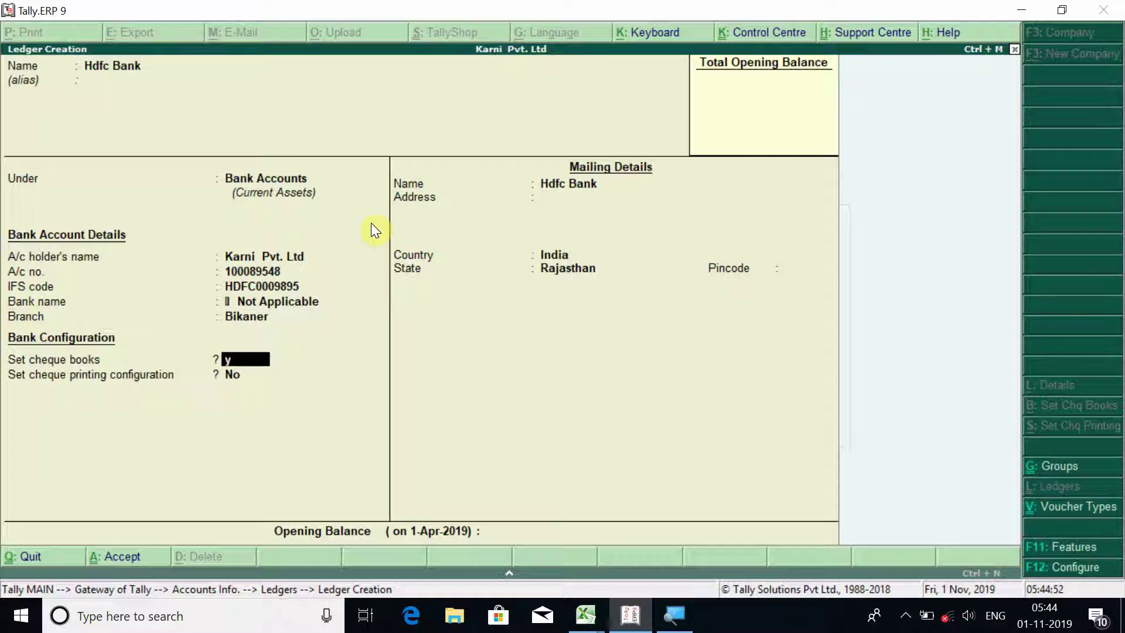
key("Return")
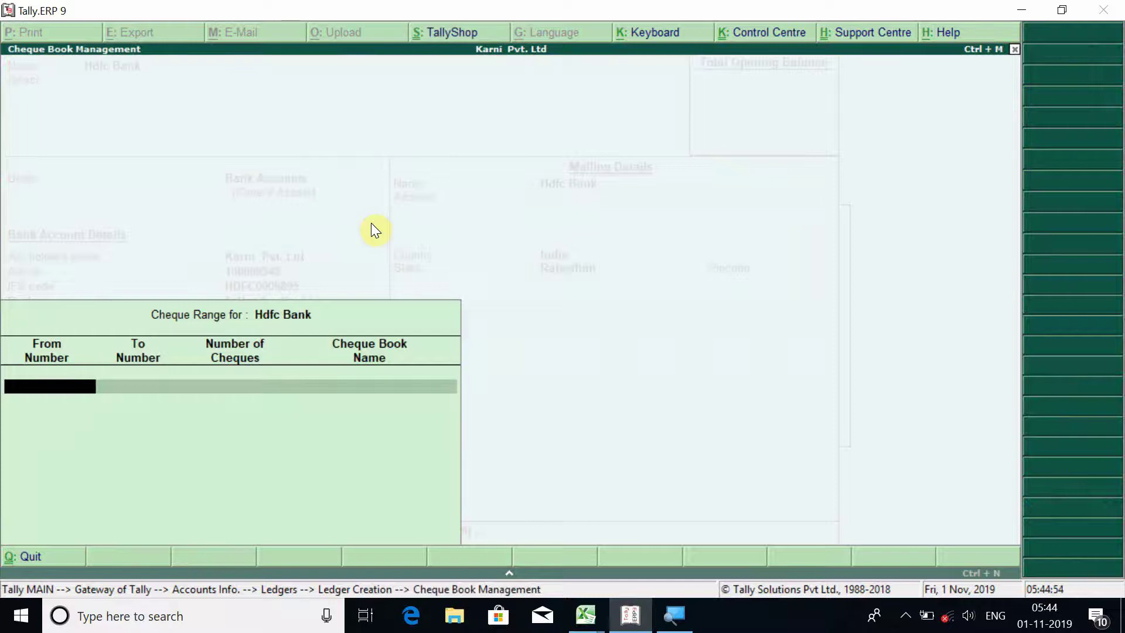
- Add cheque range 654565–654570 (6 cheques) named 'Hdfc Bank' and return to the ledger
type("65")
type("4")
type("5")
type("6")
type("5")
key("Return")
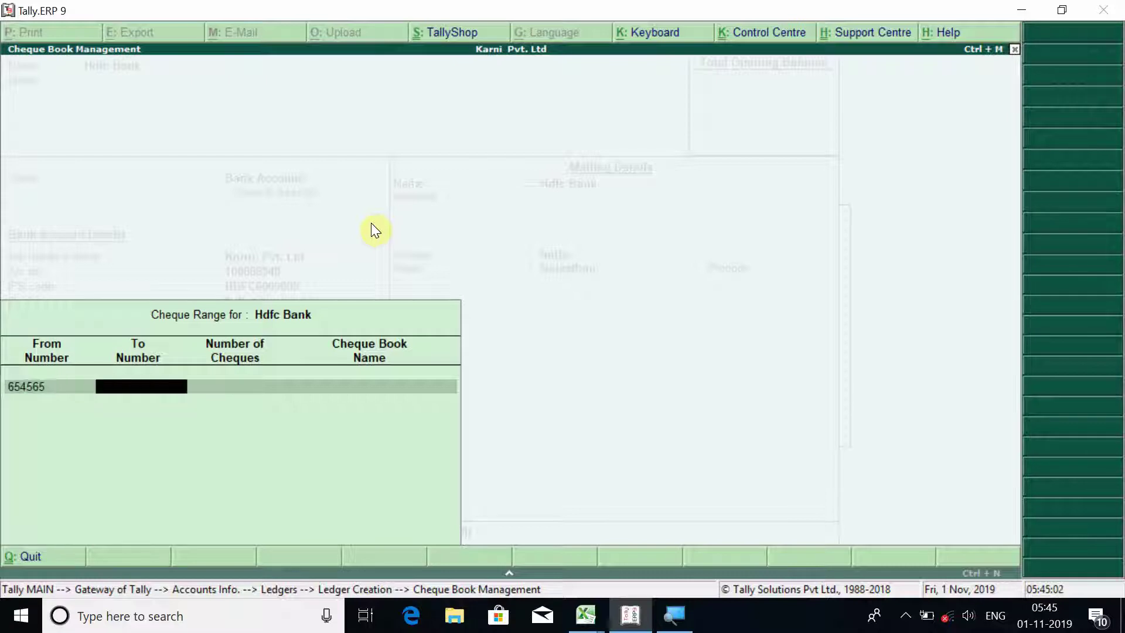
type("6")
type("5")
type("4570")
key("Return")
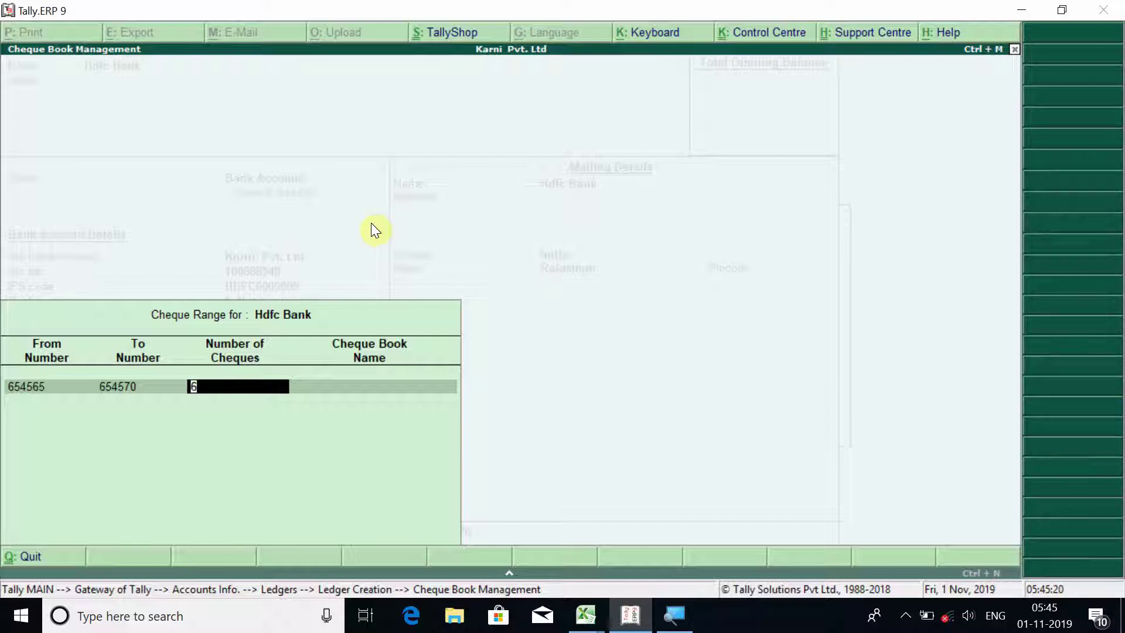
key("Return")
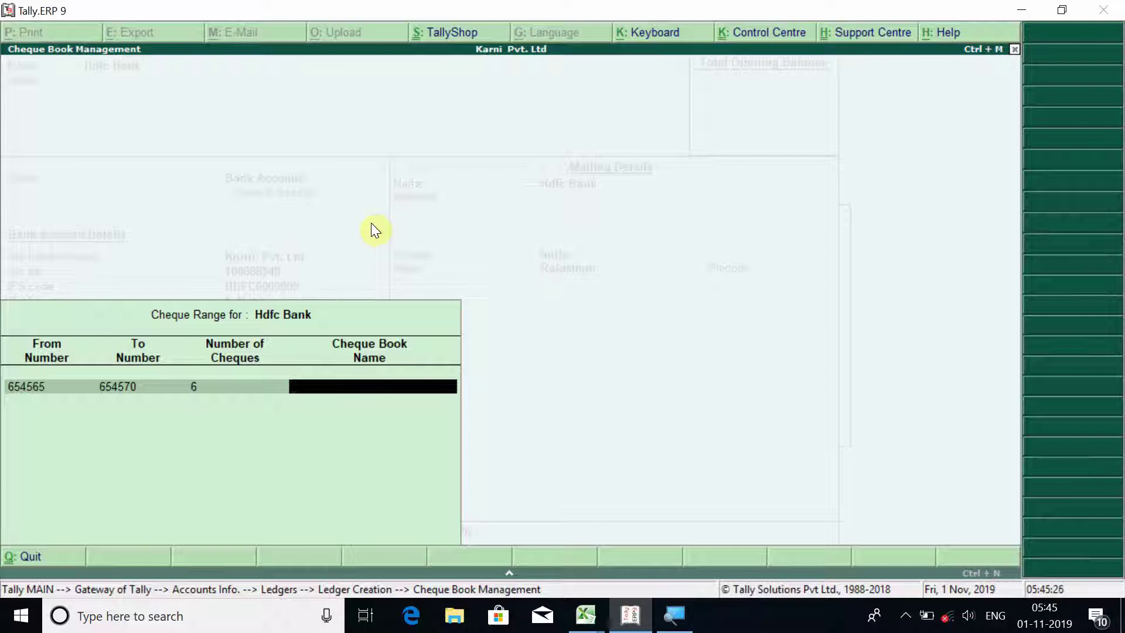
type("Hdfc Ban")
type("k")
key("Return")
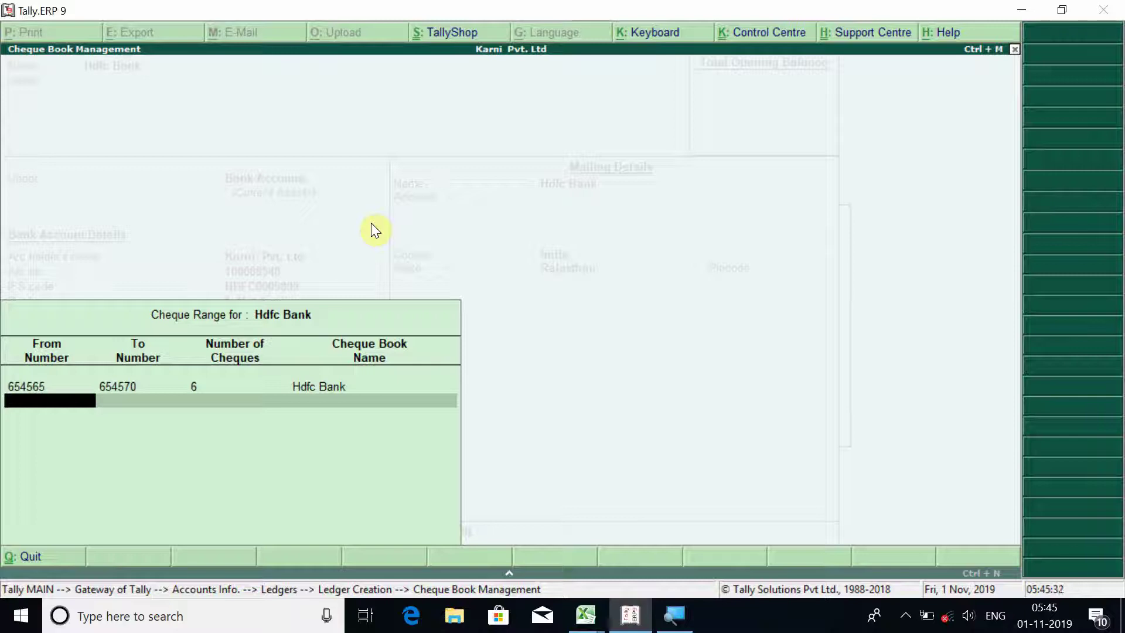
key("Return")
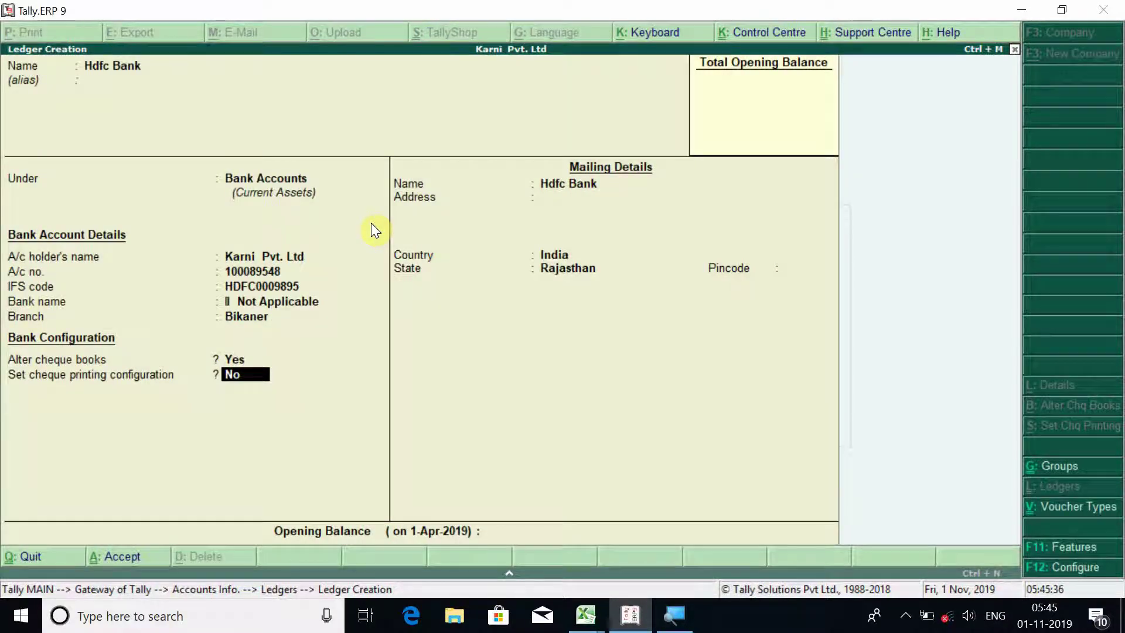
key("Up")
key("Return")
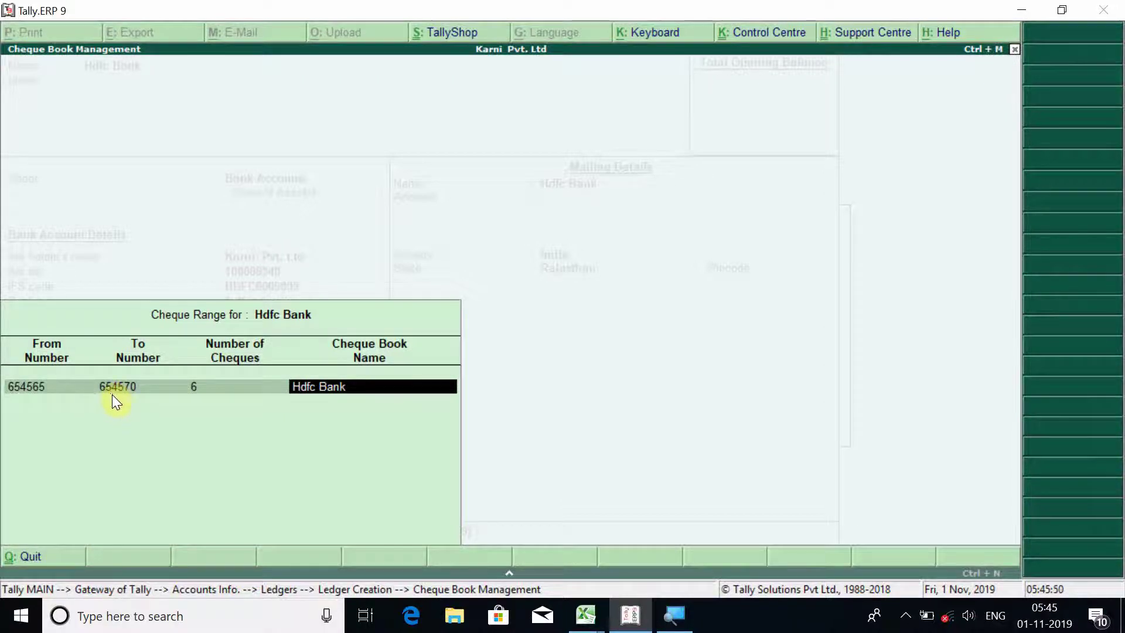
key("Return")
key("Return")
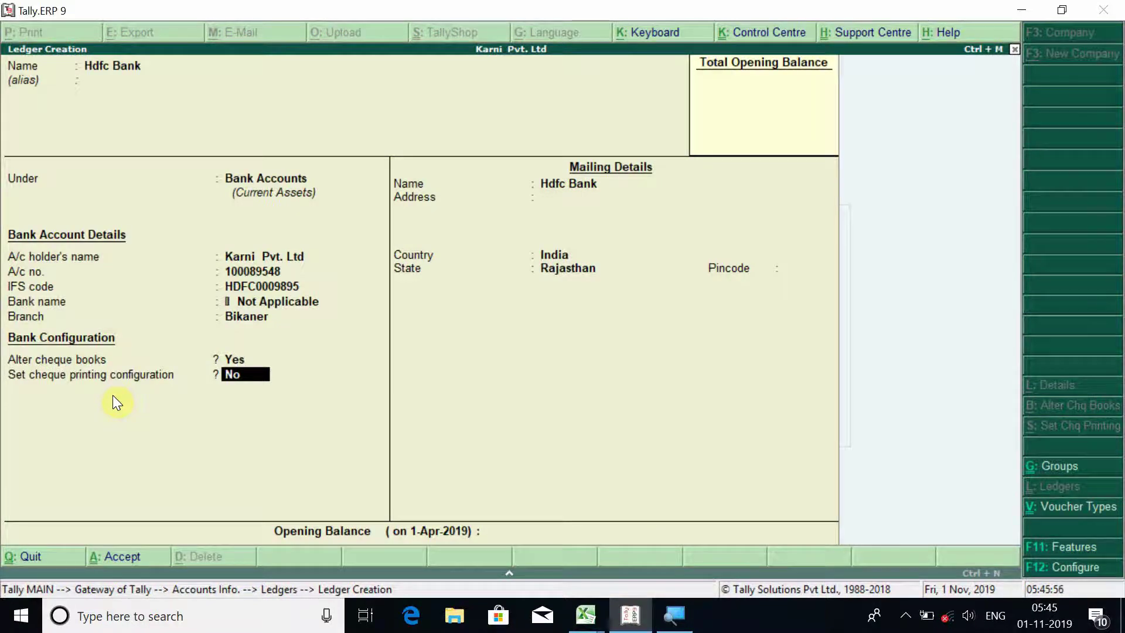
key("y")
- Open the Cheque Dimensions screen and exit back to the Hdfc Bank ledger form
key("Return")
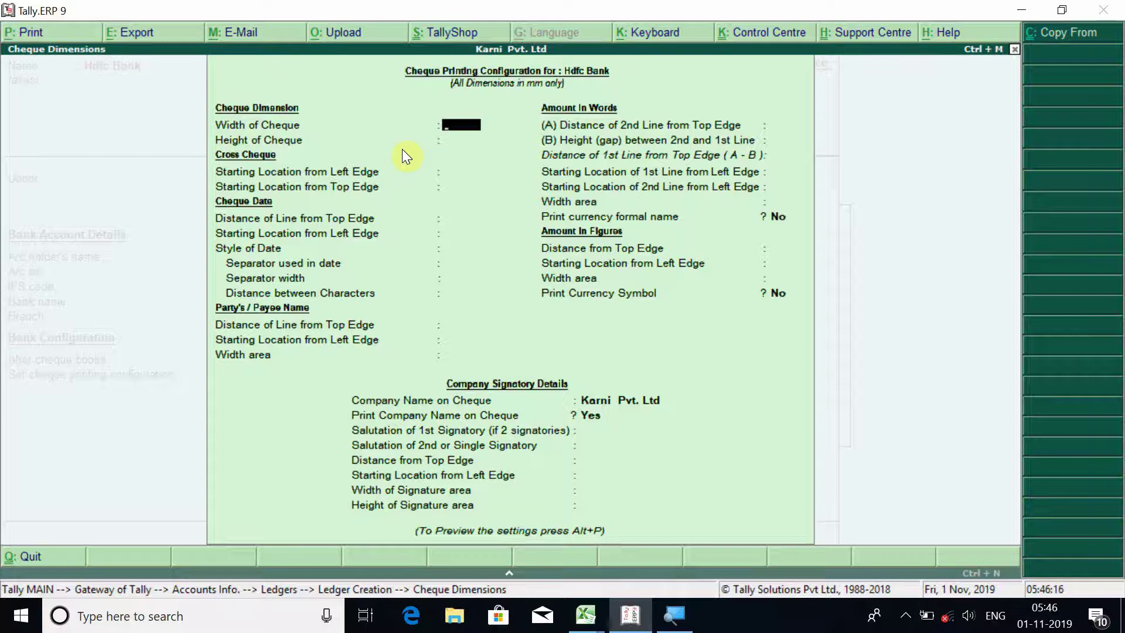
key("Escape")
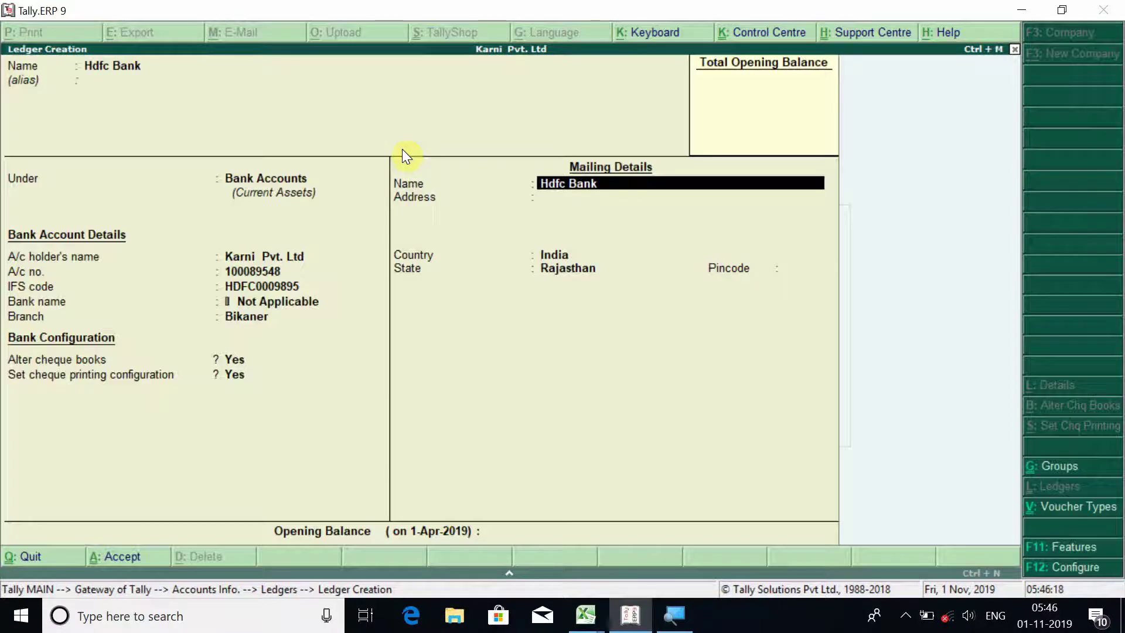
- Set cheque printing configuration to No and enter mailing address Bikaner with country India
key("BackSpace")
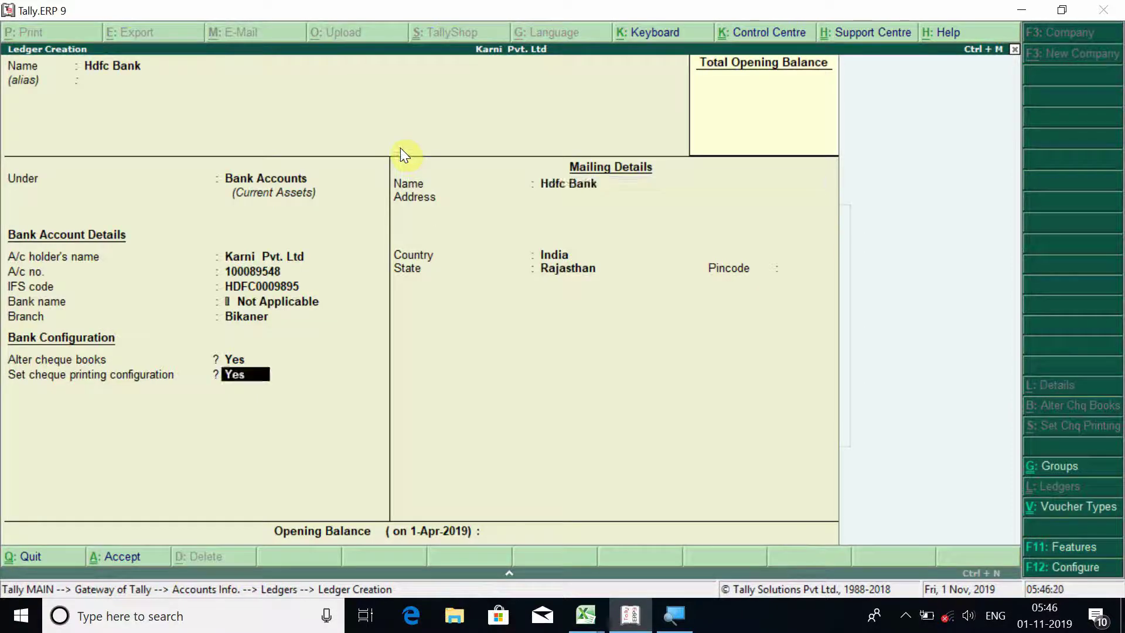
key("n")
key("Return")
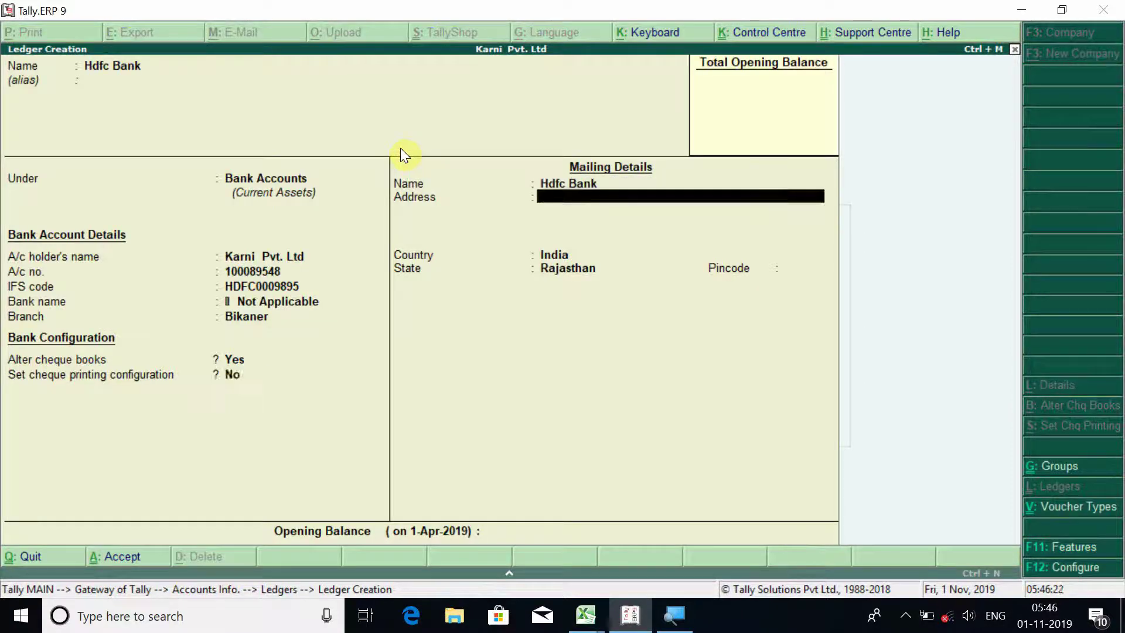
type("Bik")
type("aner")
key("Return")
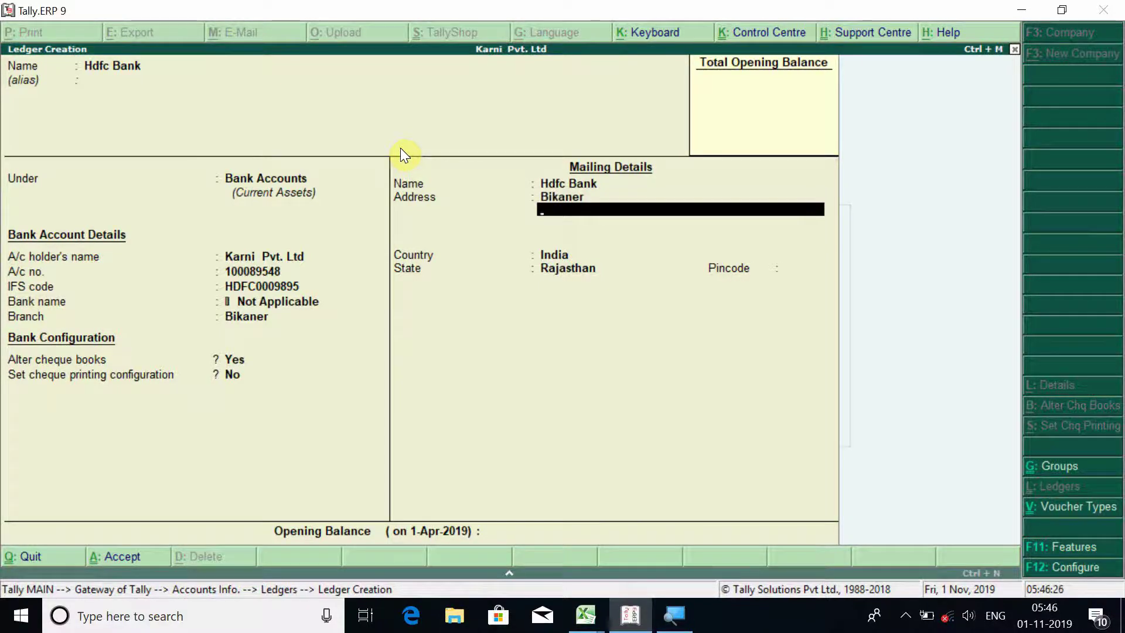
key("Return")
key("Return")
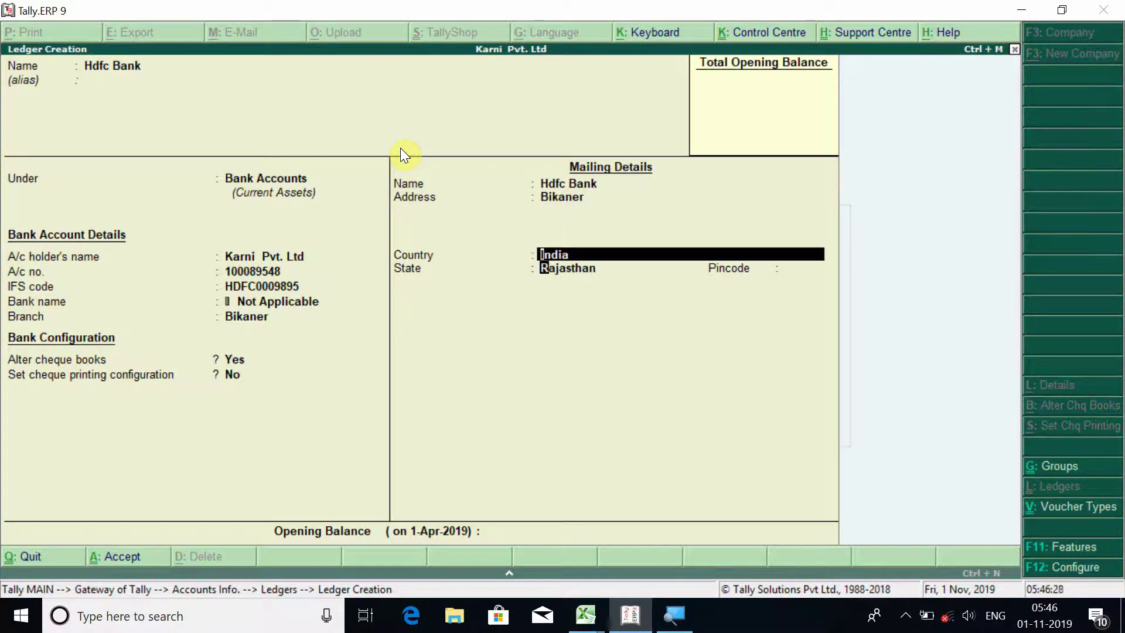
- Set state Rajasthan, pincode 334001 and a 1,00,000 Dr opening balance, then save
key("Return")
type("3")
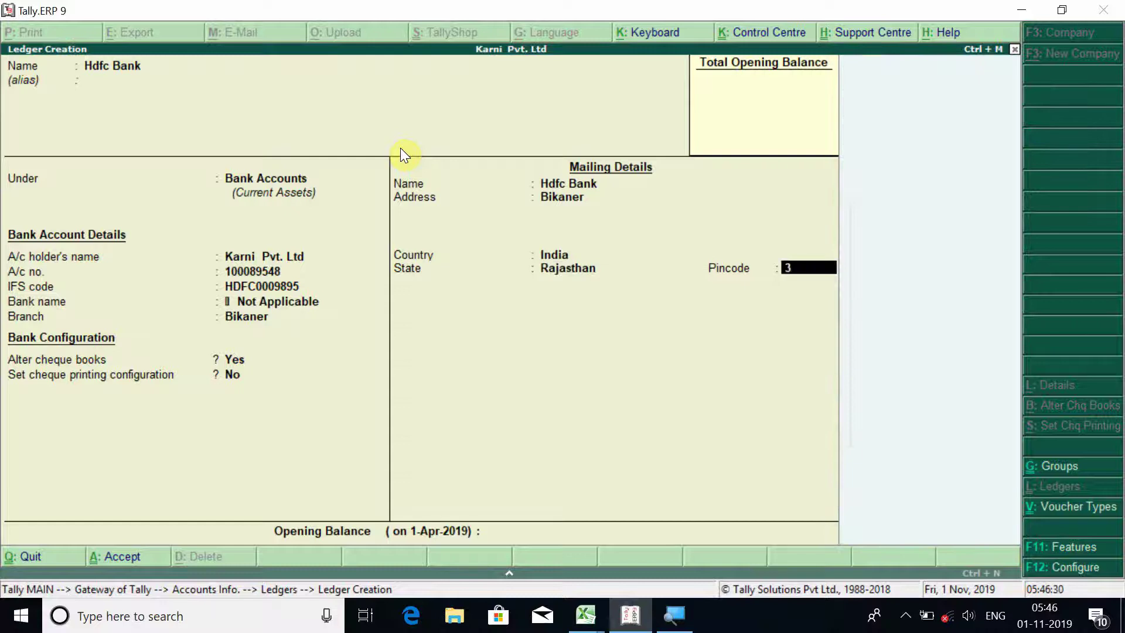
type("3400")
type("1")
key("Return")
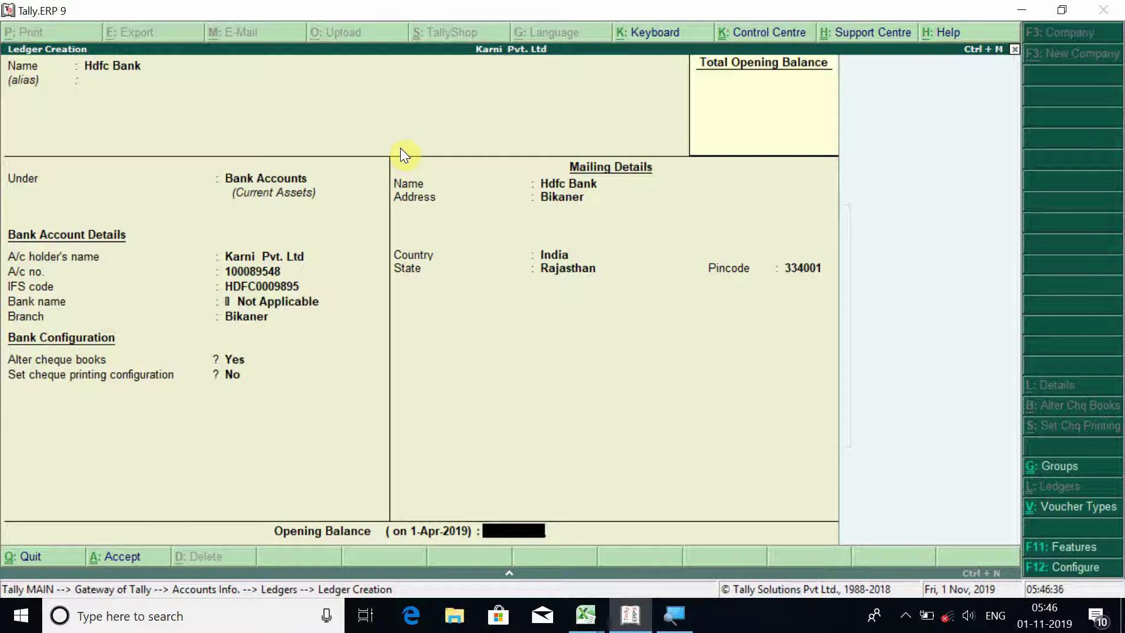
type("100")
type("000")
key("Return")
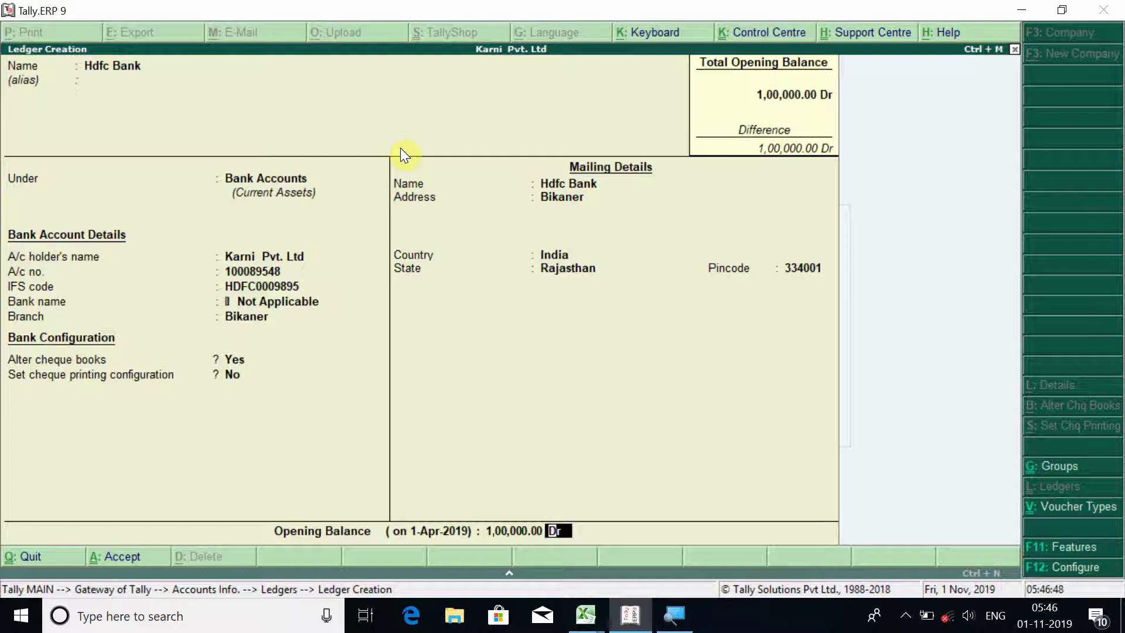
key("Return")
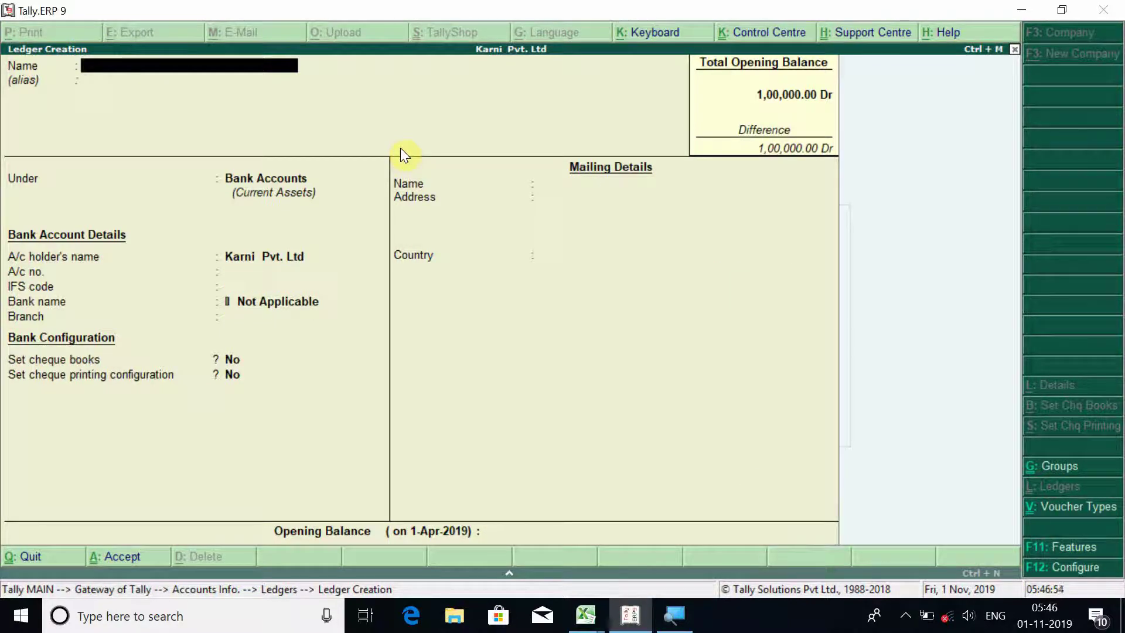
- Quit ledger creation and open a Contra voucher, No. 1 dated 1-Apr-2019, from Accounting Vouchers
key("Escape")
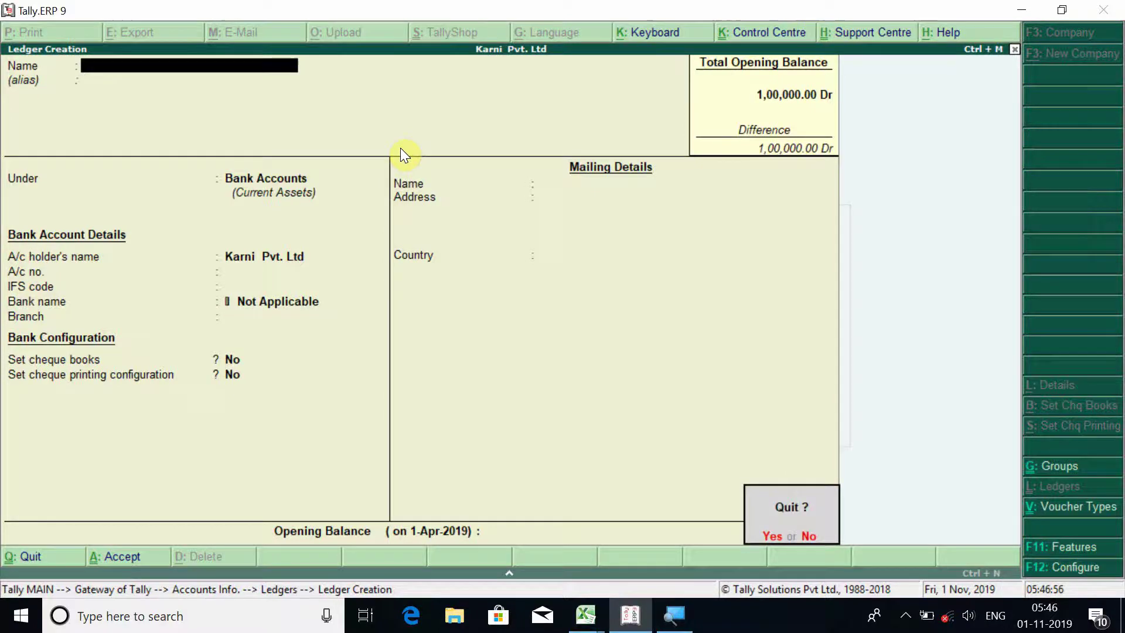
key("Return")
key("Escape")
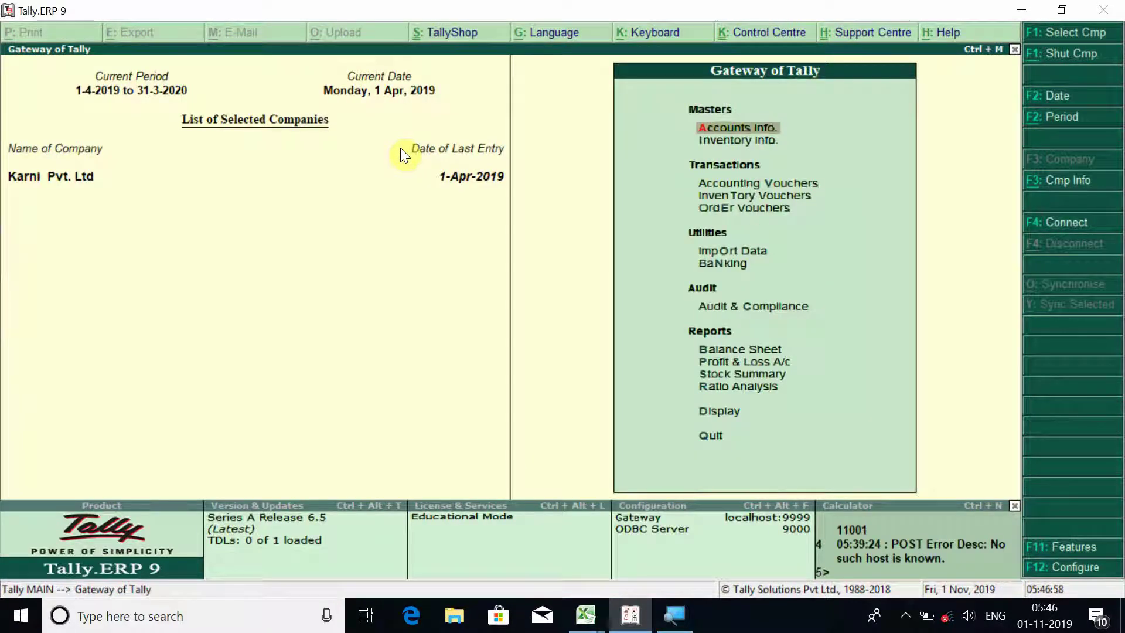
key("Down")
key("Down")
key("Down")
key("Up")
key("Return")
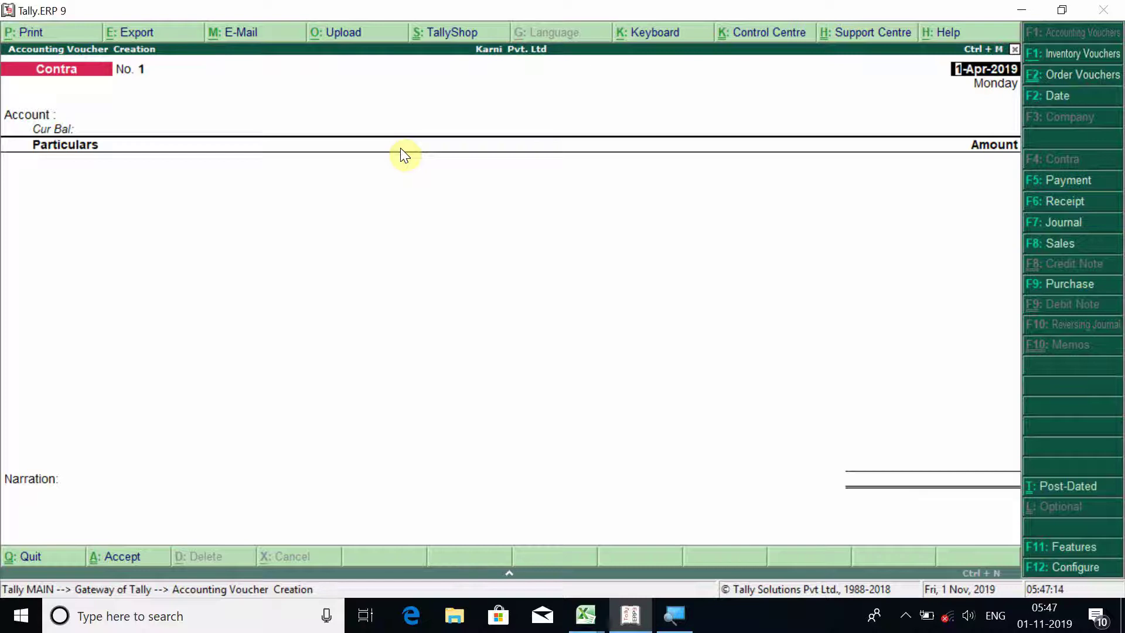
- Keep the 1-Apr-2019 date, choose Hdfc Bank as the account and Cash as the particulars ledger
key("Return")
type("Hd")
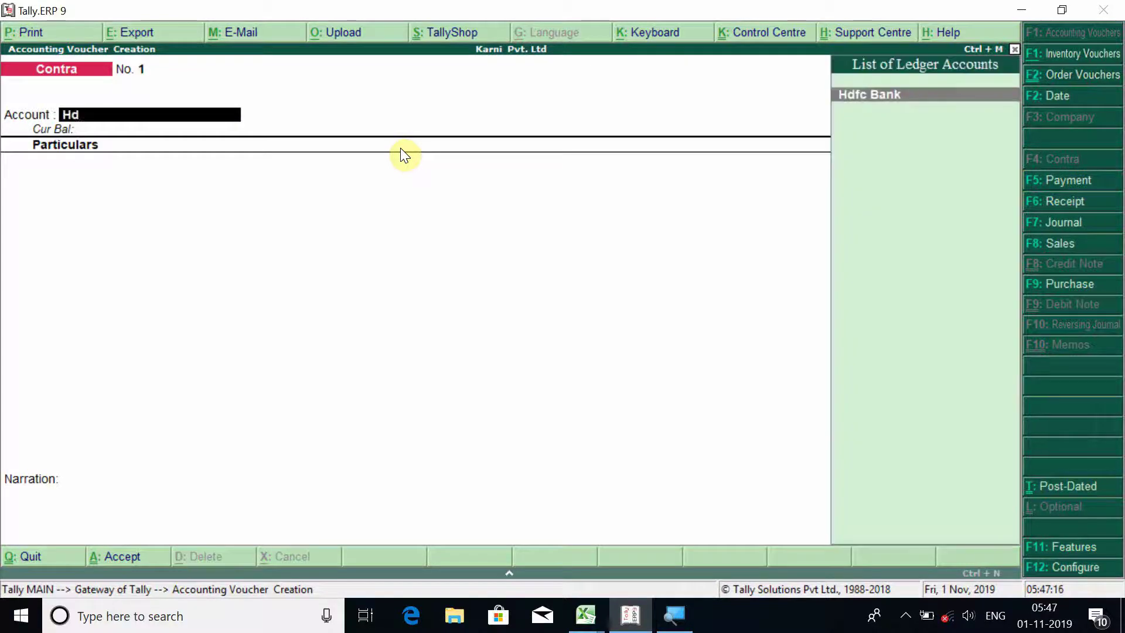
key("Return")
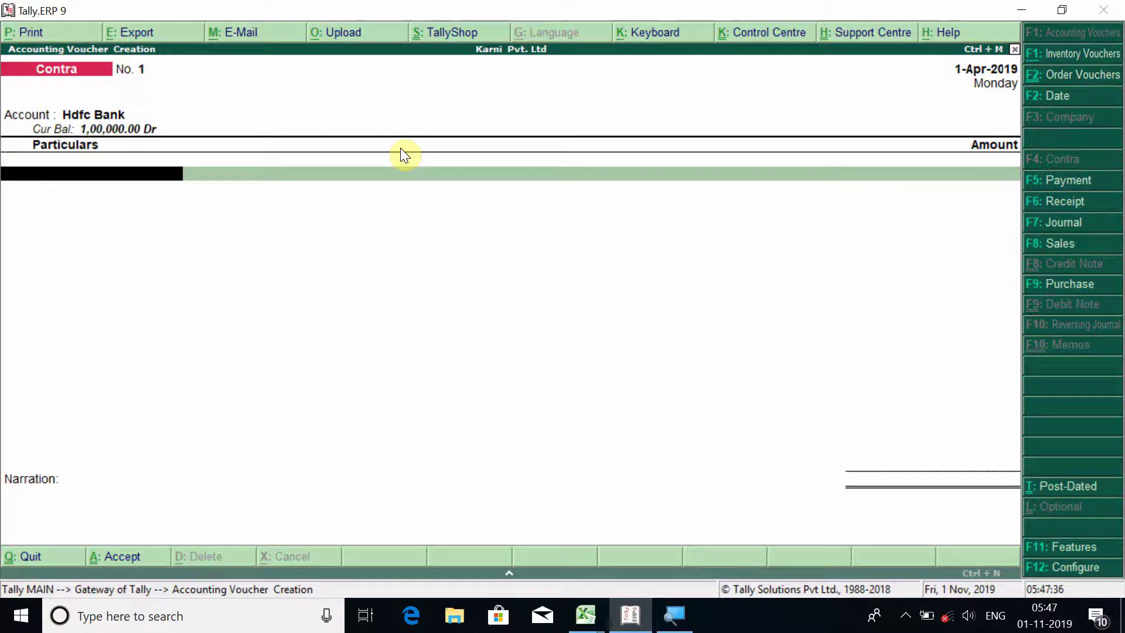
type("Cash")
key("Return")
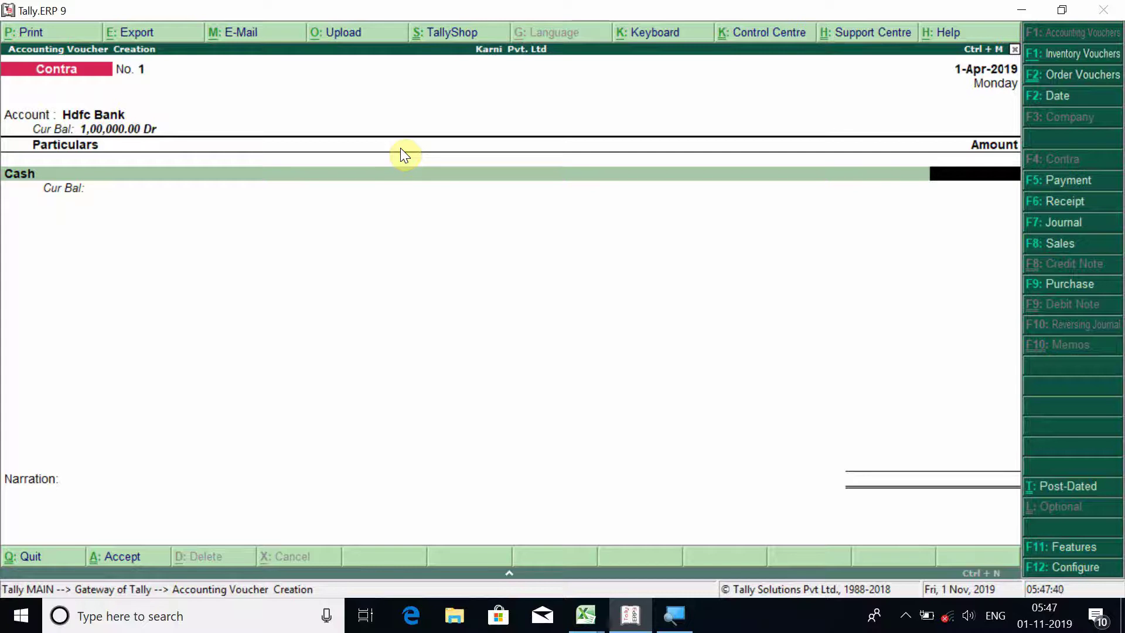
- Enter 1,00,000 as the cash amount past the negative cash warning and bring up its denominations
type("10000")
type("0")
key("Return")
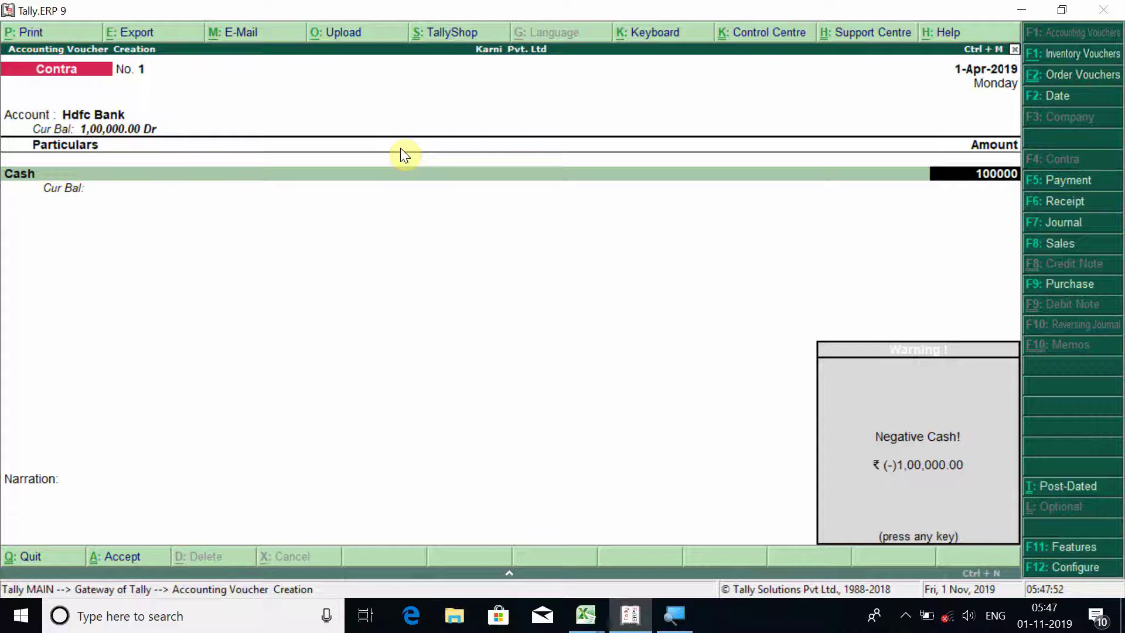
key("Return")
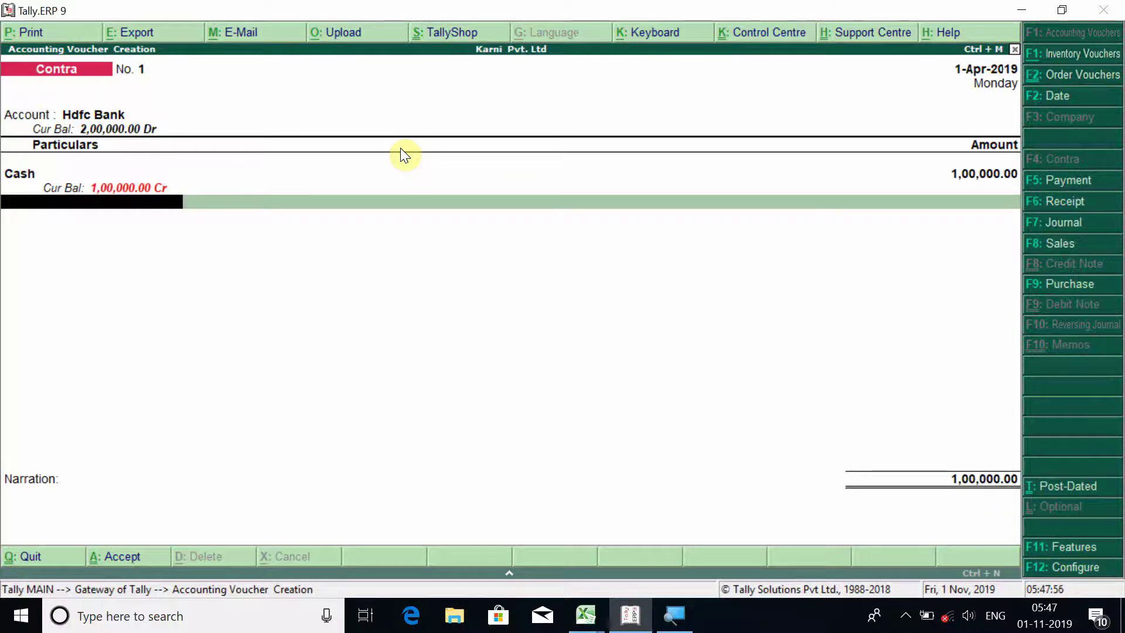
key("Return")
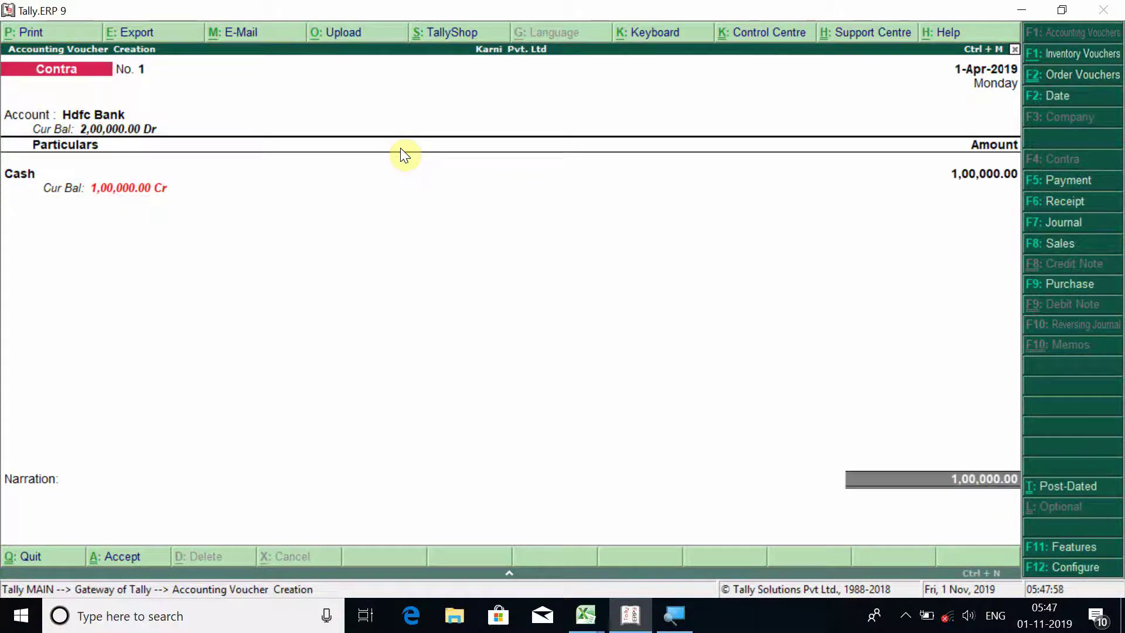
key("Return")
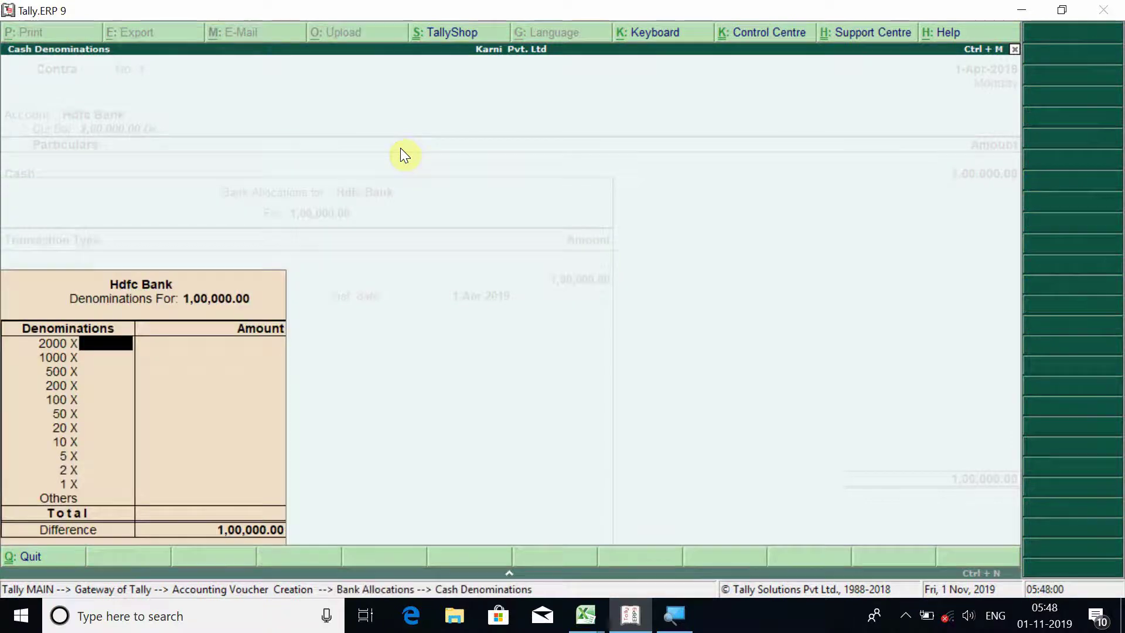
- Record 50 notes of 2000 as the cash denominations and review the Hdfc Bank allocation details
key("Escape")
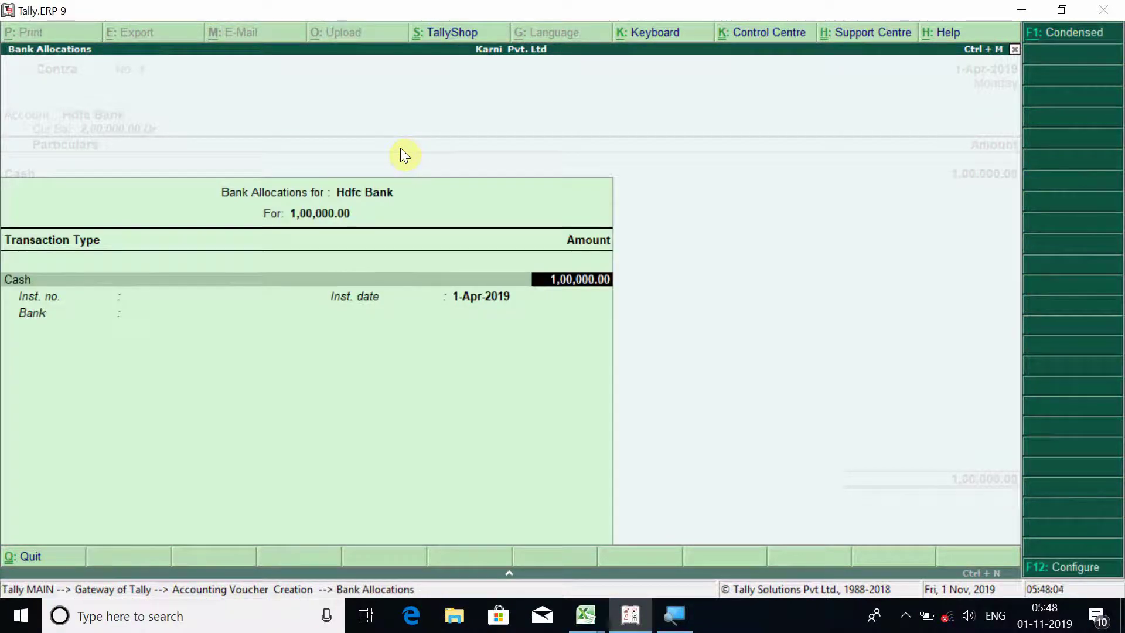
key("Return")
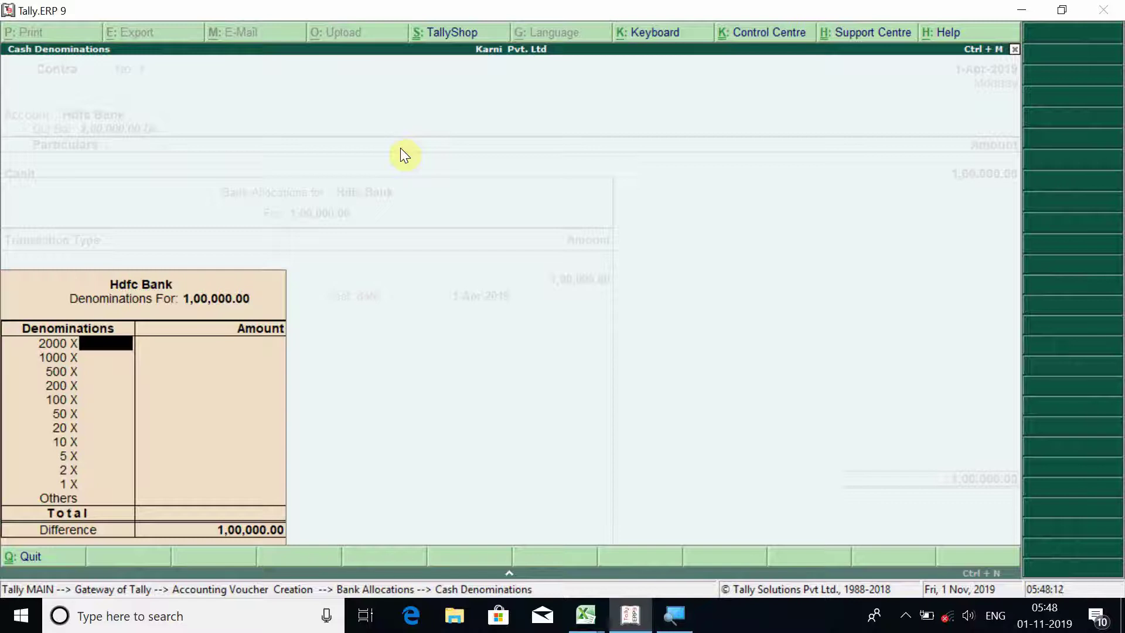
type("50")
key("Return")
key("Return")
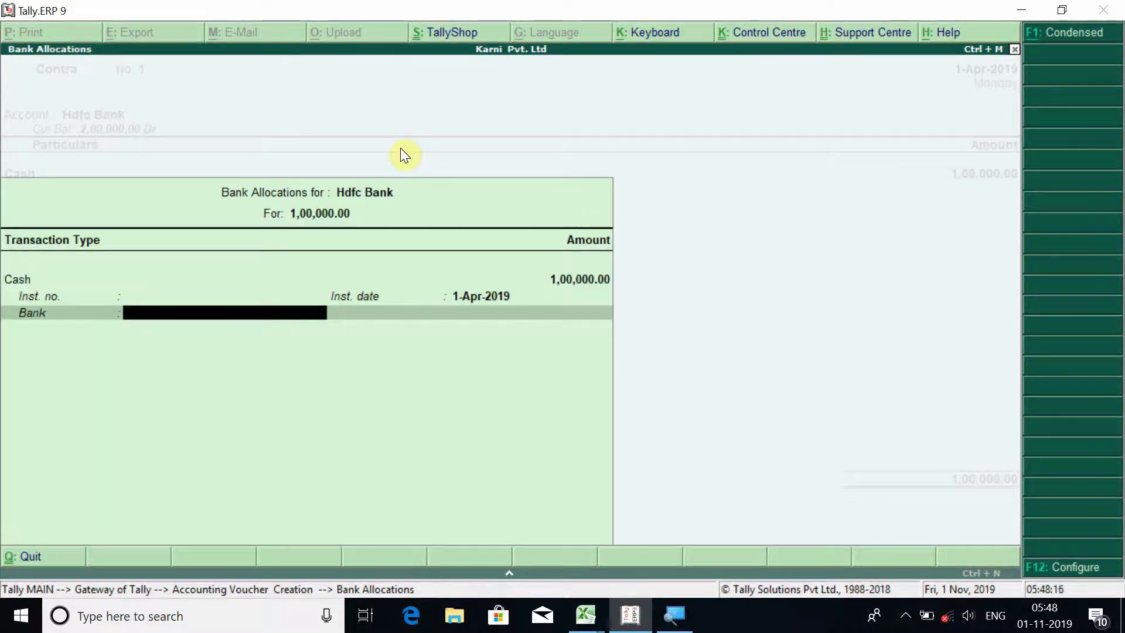
key("Return")
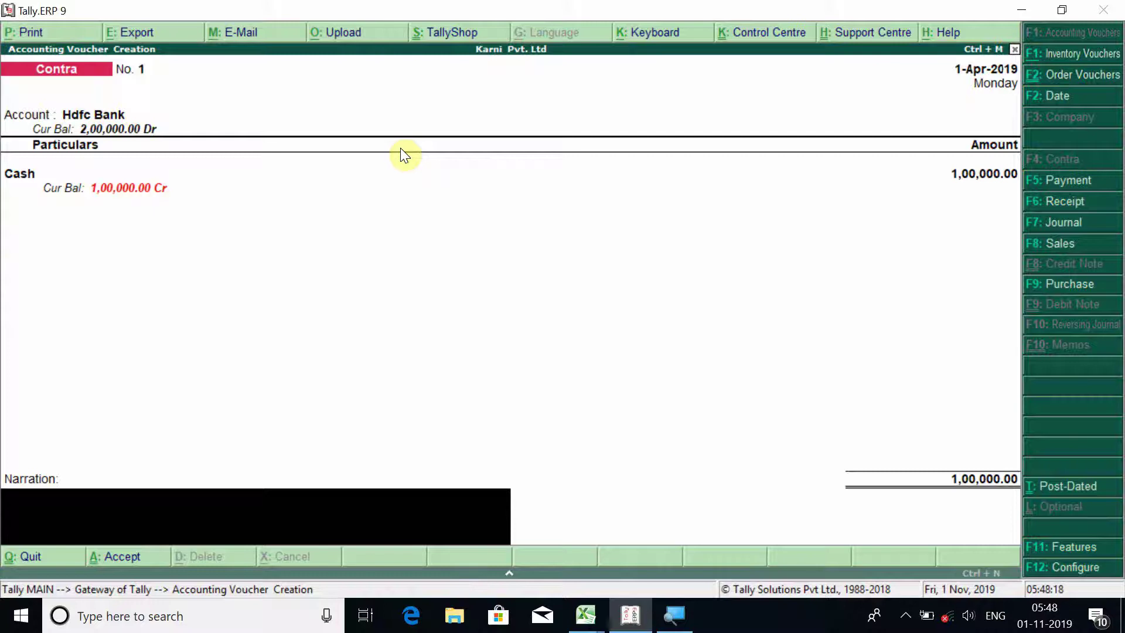
key("BackSpace")
key("Return")
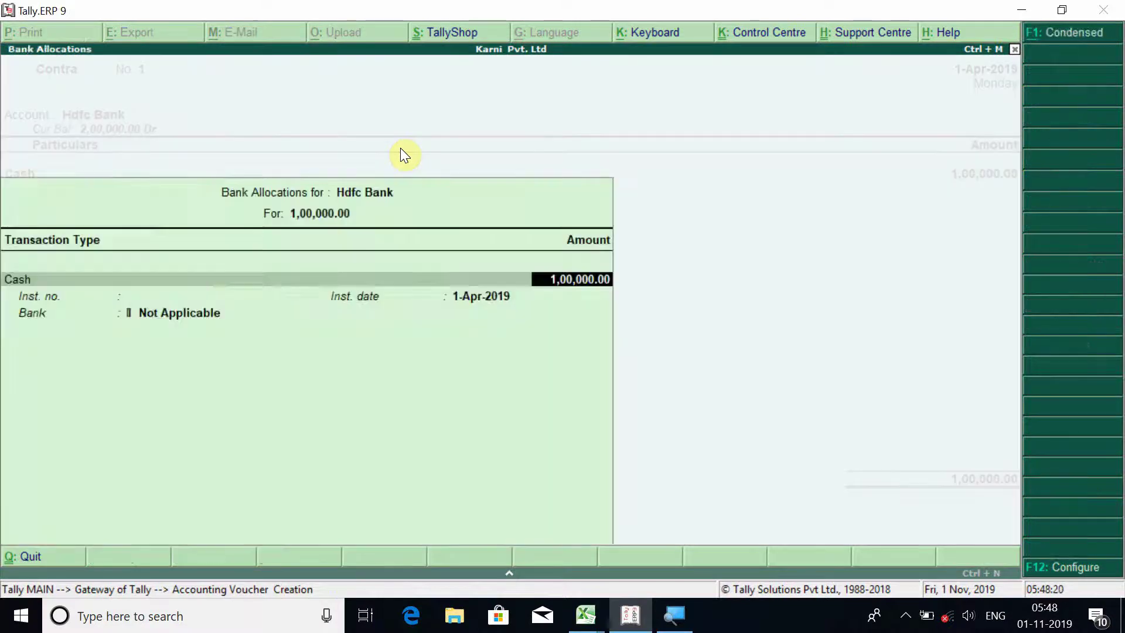
key("Return")
key("Return")
key("Return")
key("Return")
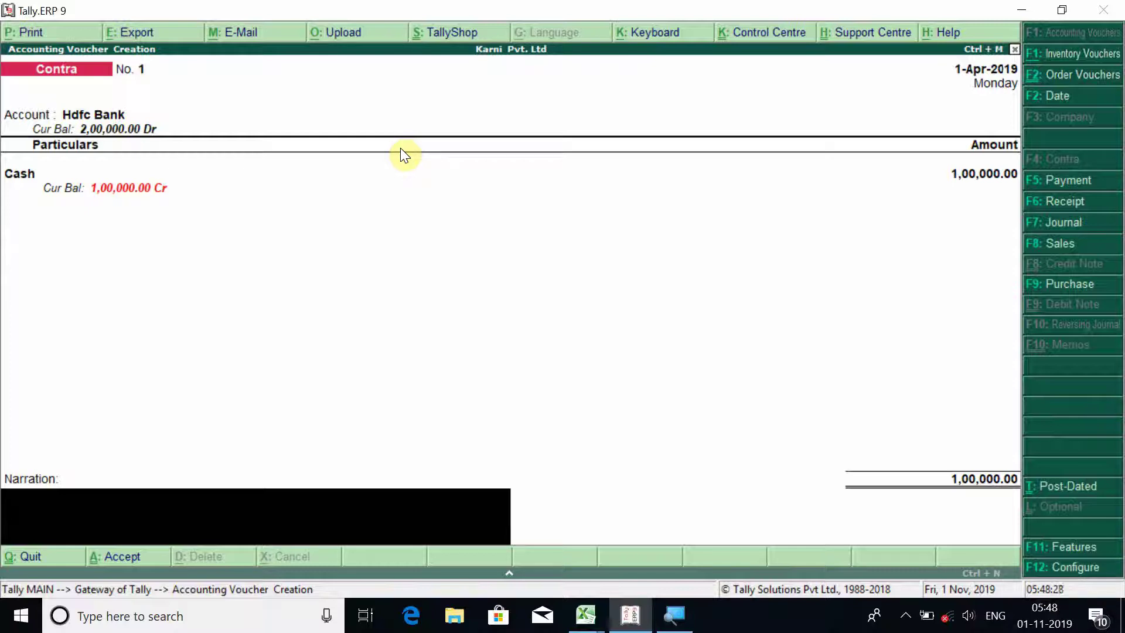
- Add the narration 'being cash deposited into the bank' and accept Contra voucher No. 1
type("bei")
type("ng cash dp")
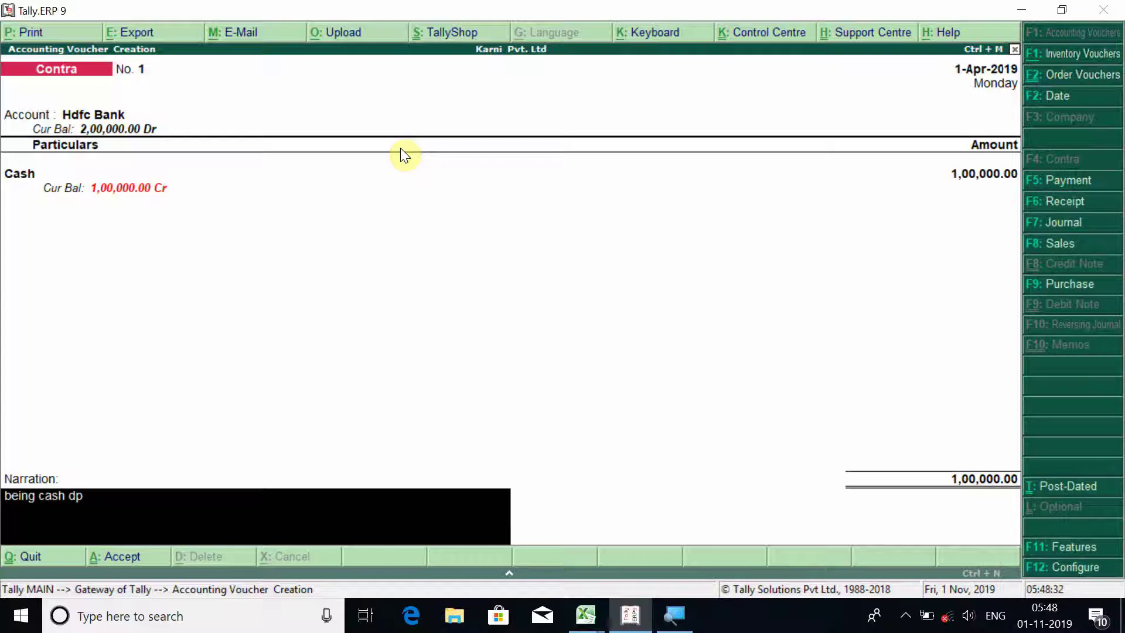
key("BackSpace")
type("eposi")
type("ted into th")
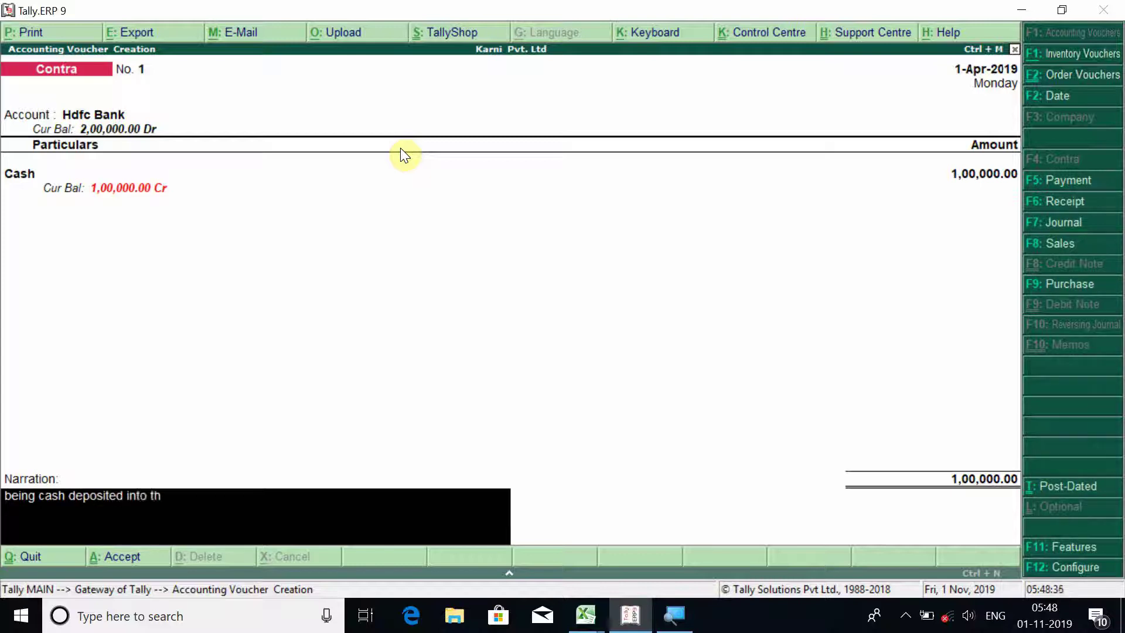
type("e bank")
key("Return")
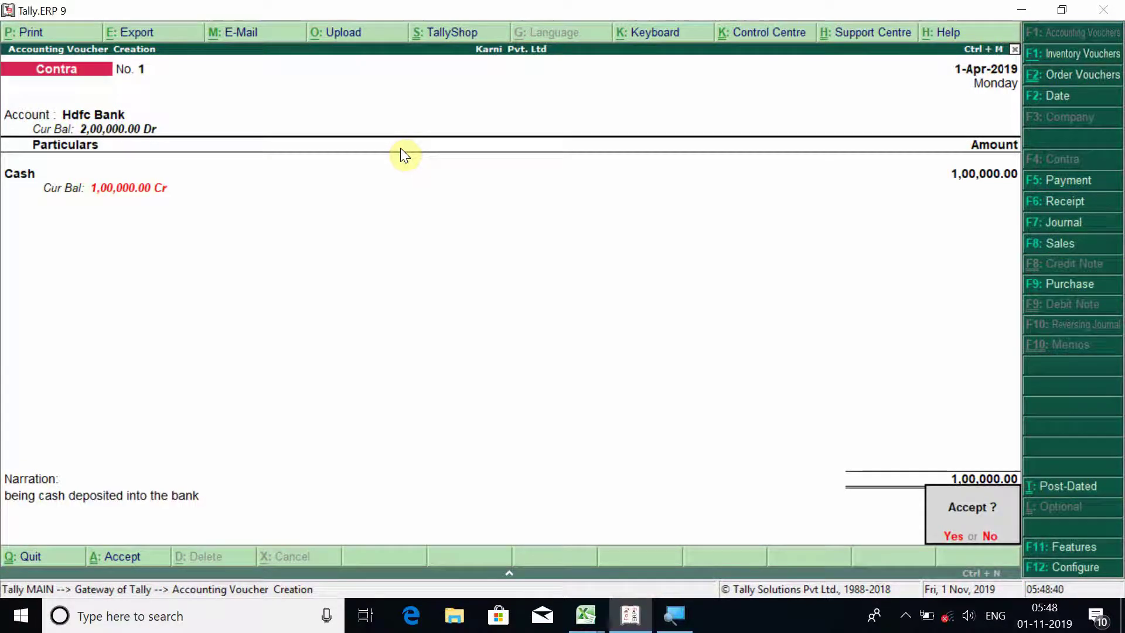
key("Return")
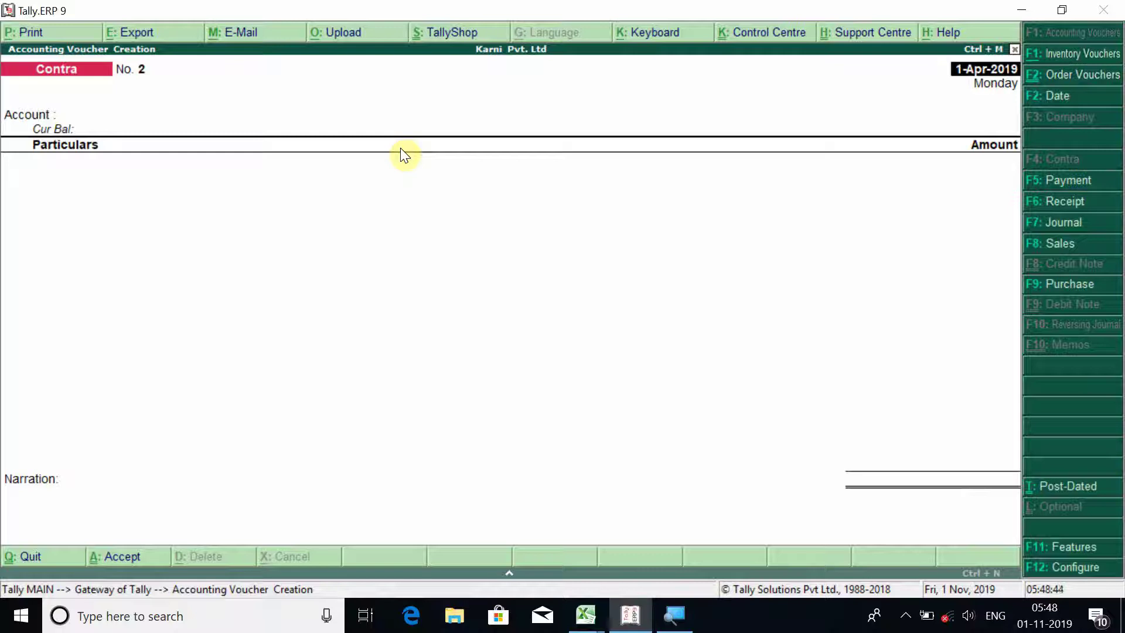
- Create a new ledger named State Bank of India, alias Sbi, under Bank Accounts
key("Return")
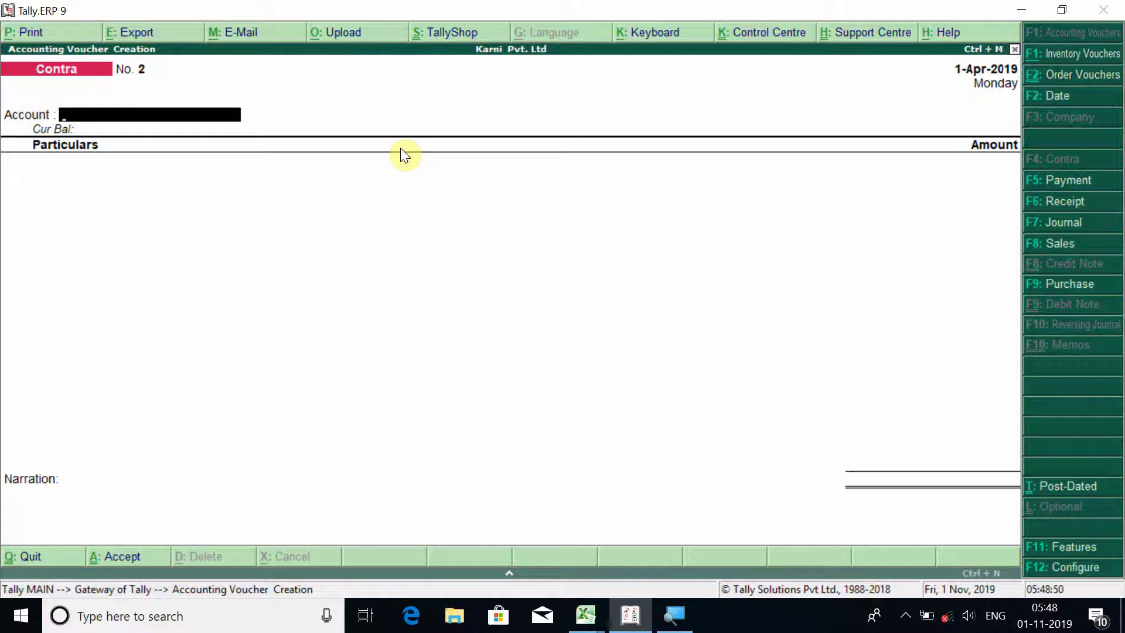
key("Escape")
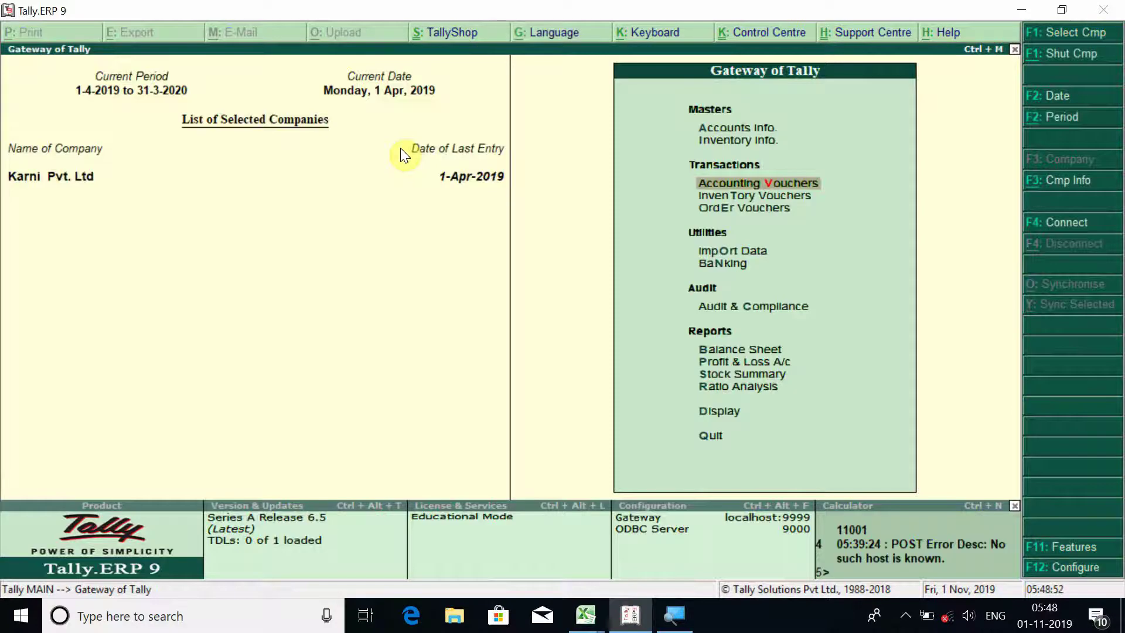
key("a")
key("l")
type("c")
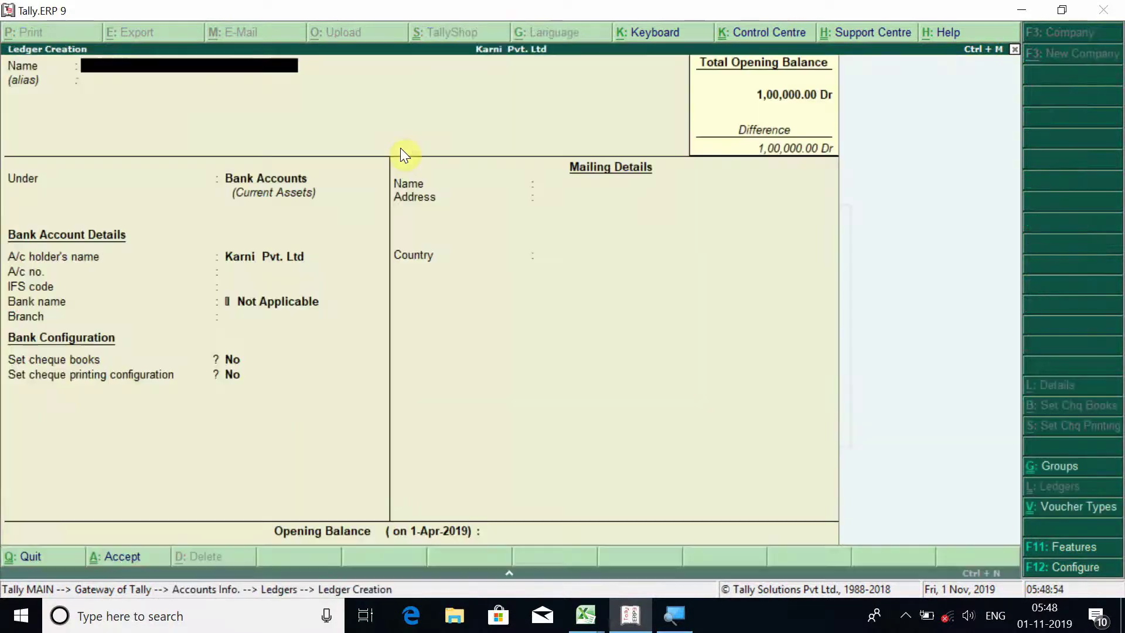
type("State")
type(" Bank of Ind")
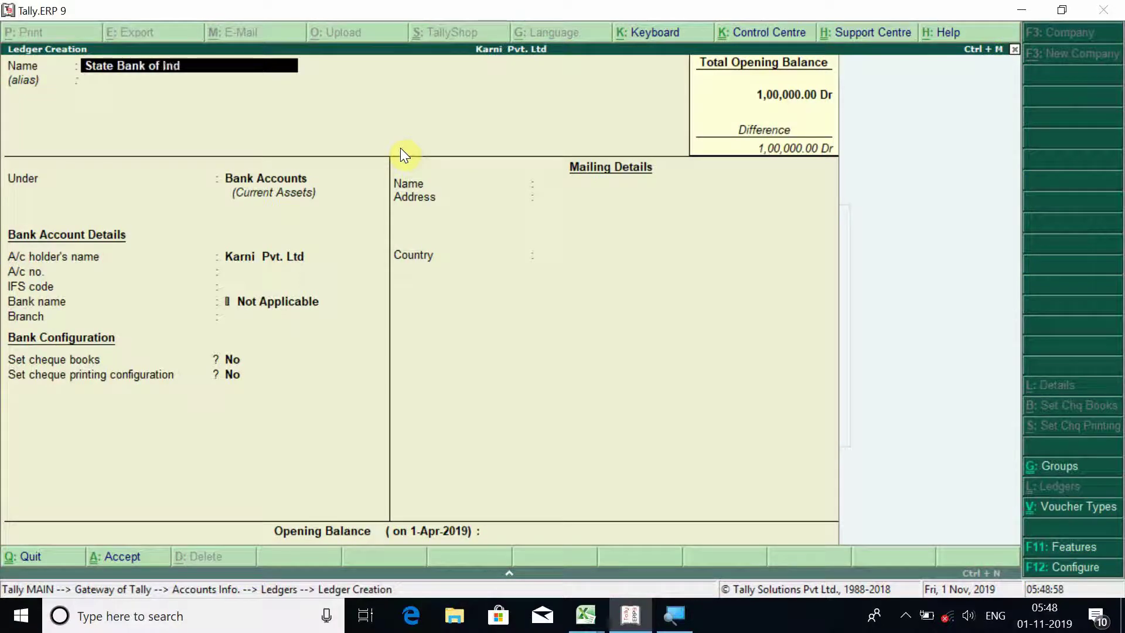
type("ia")
key("Return")
type("Sbi")
key("Return")
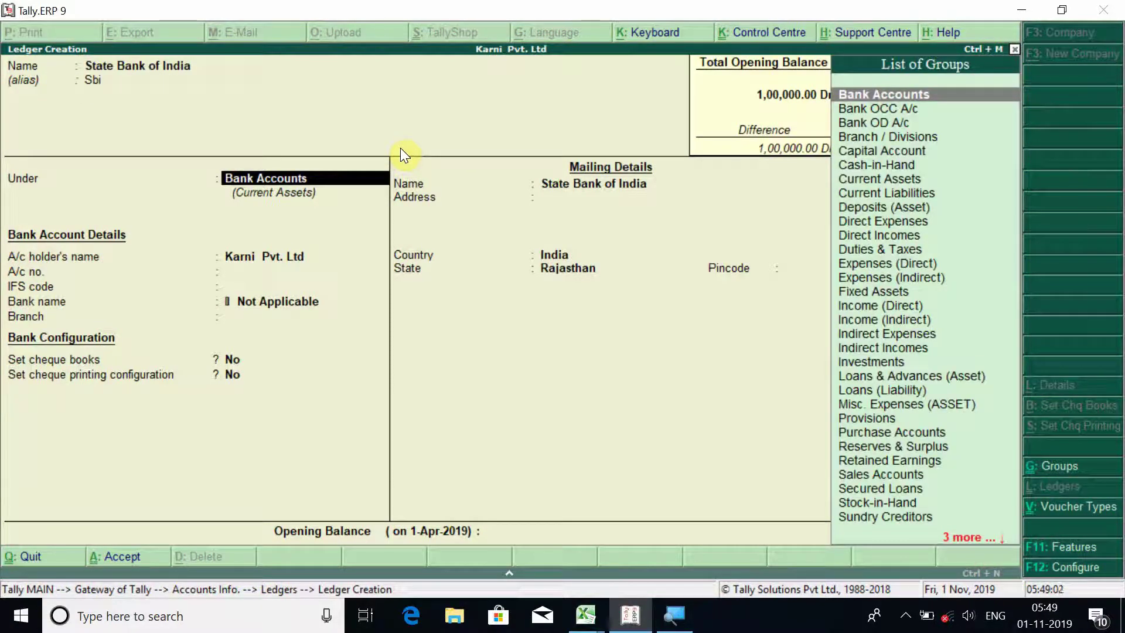
key("Return")
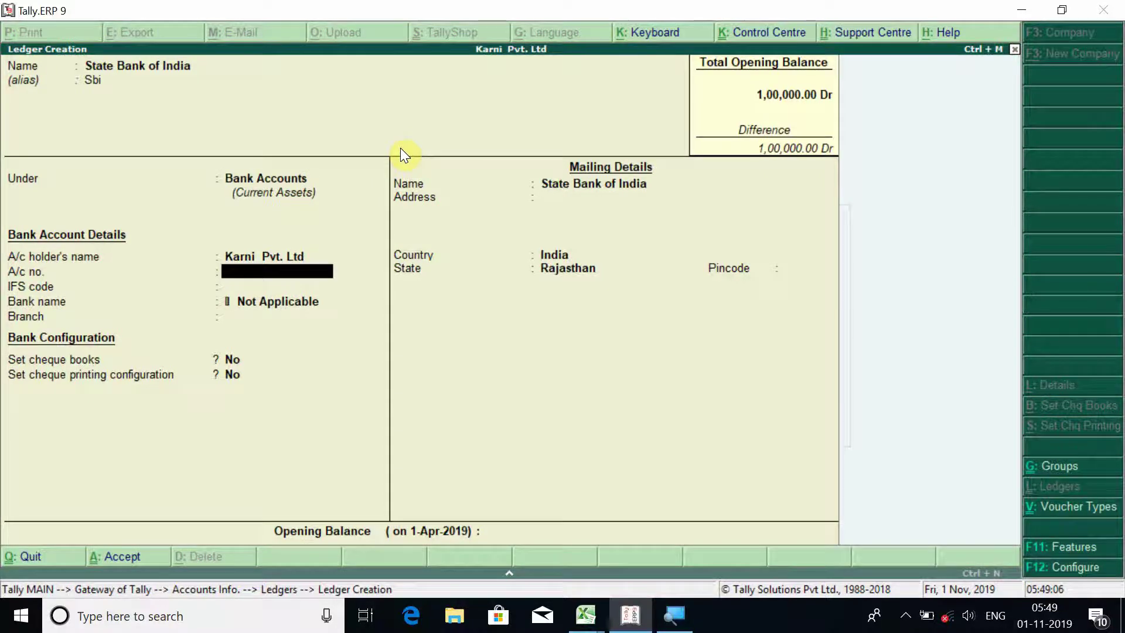
- Enter the bank account number and Bikaner branch, and enable cheque books
key("Return")
key("Return")
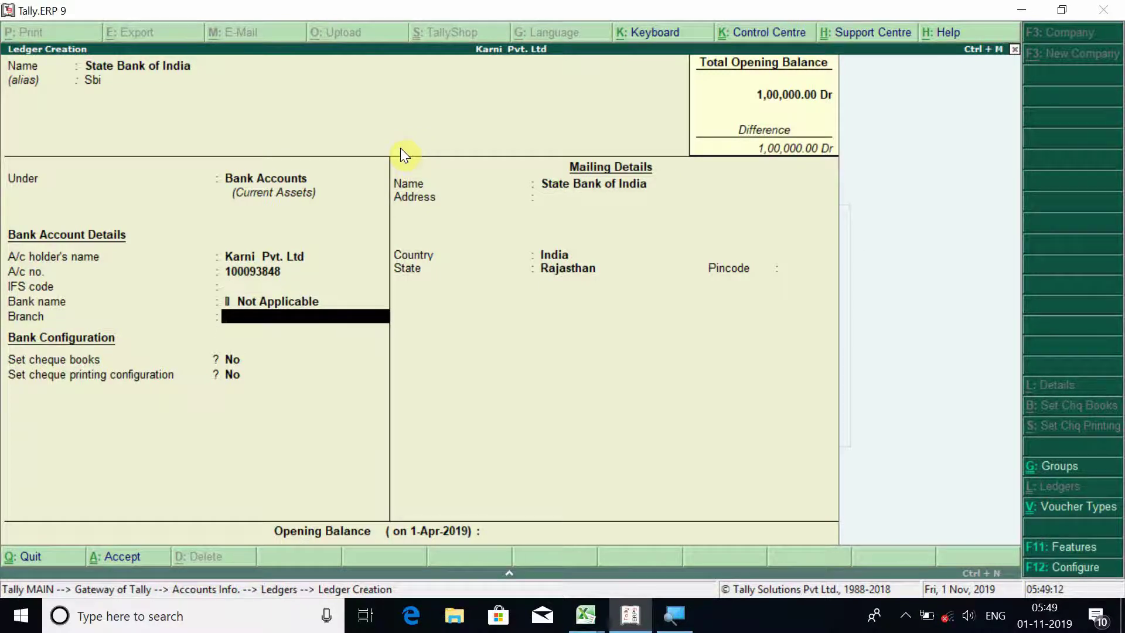
type("Bikaner")
key("Return")
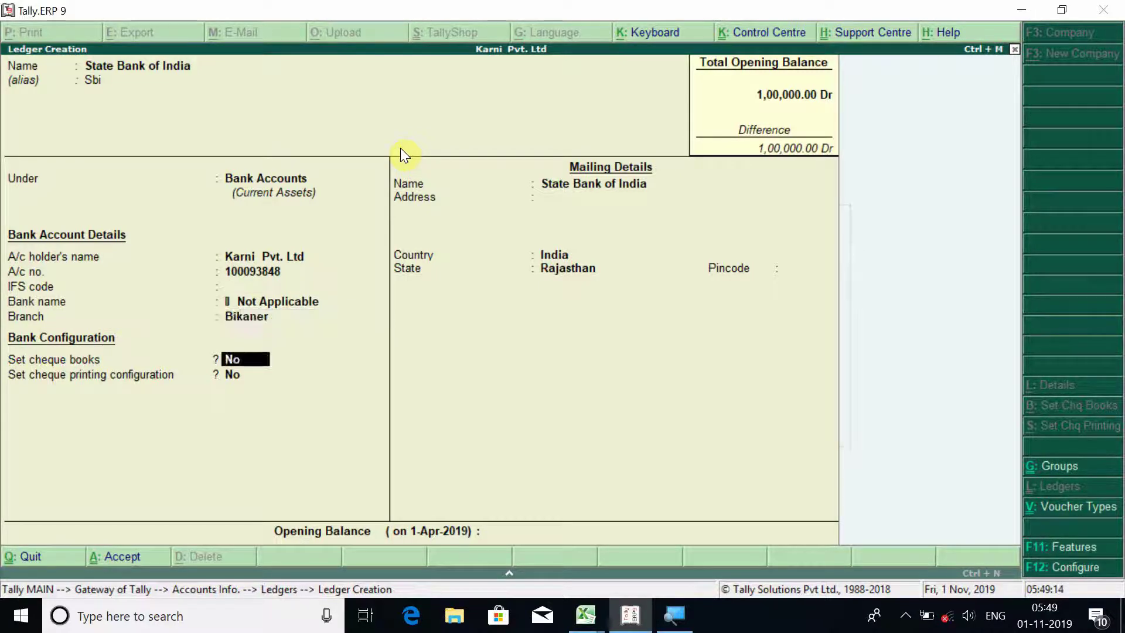
type("y")
key("Return")
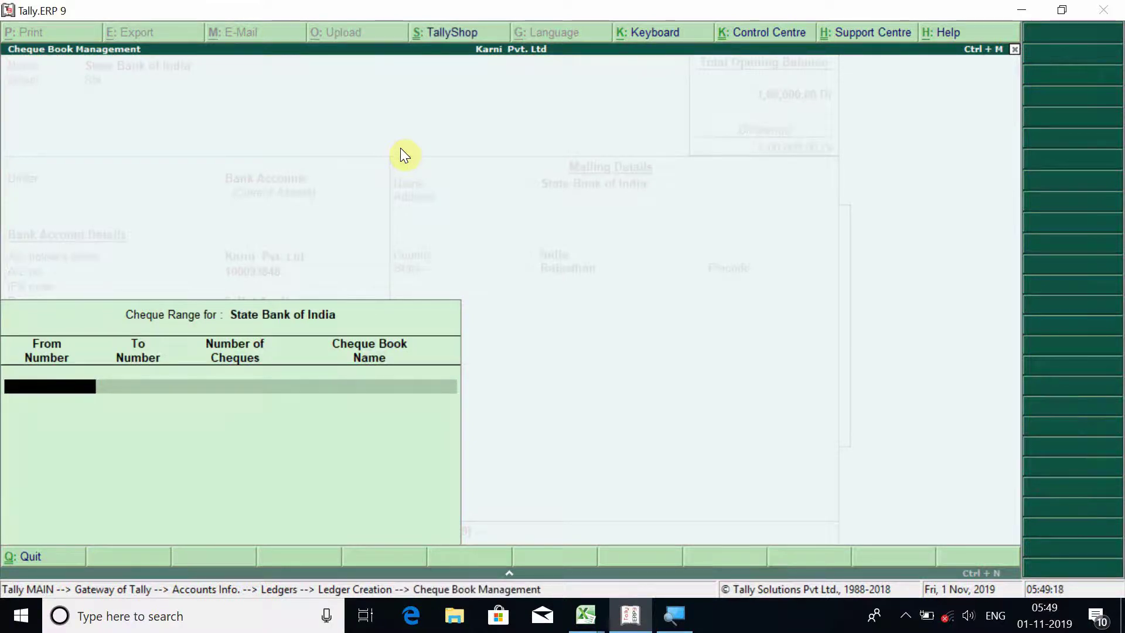
- Set cheque books to No, add pincode 334001, and leave the opening balance blank
key("Escape")
key("Return")
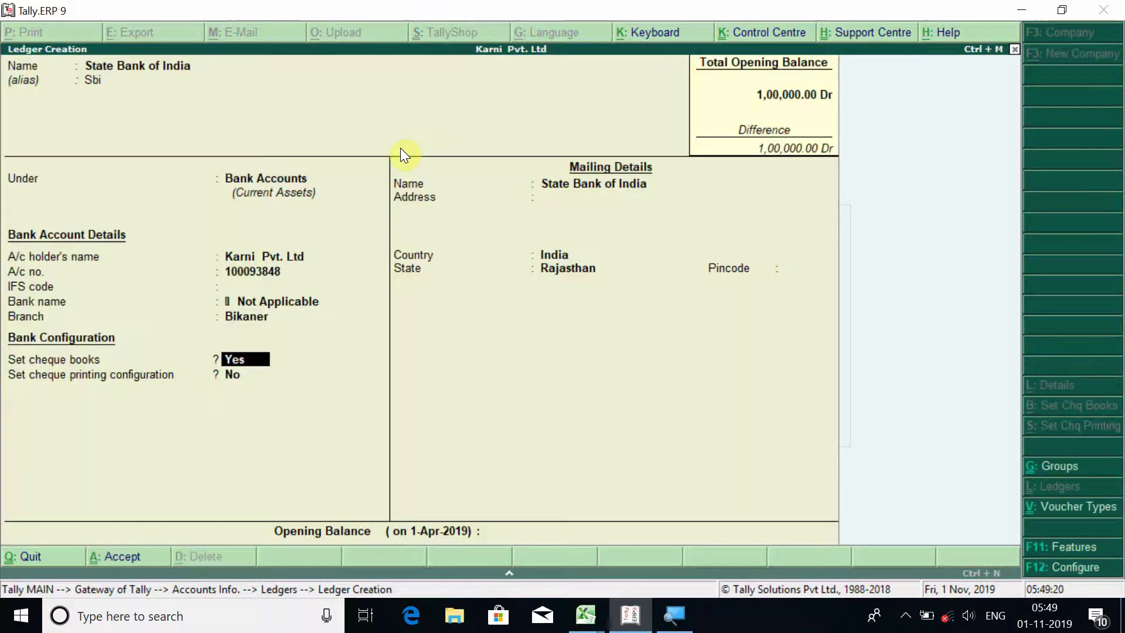
type("n")
key("Return")
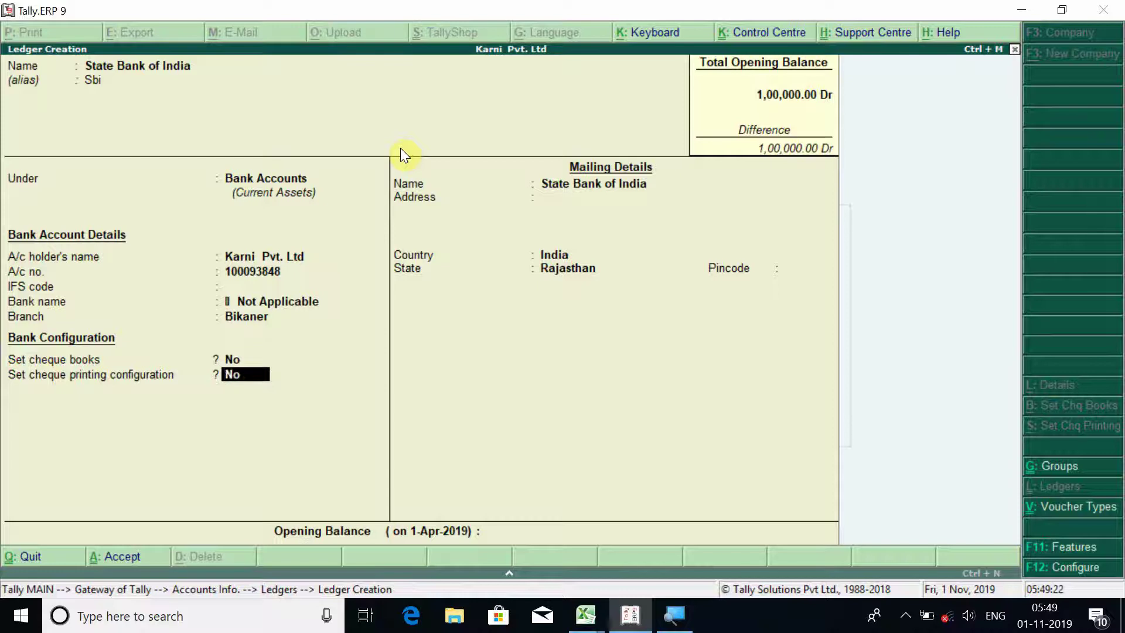
key("Return")
key("Return")
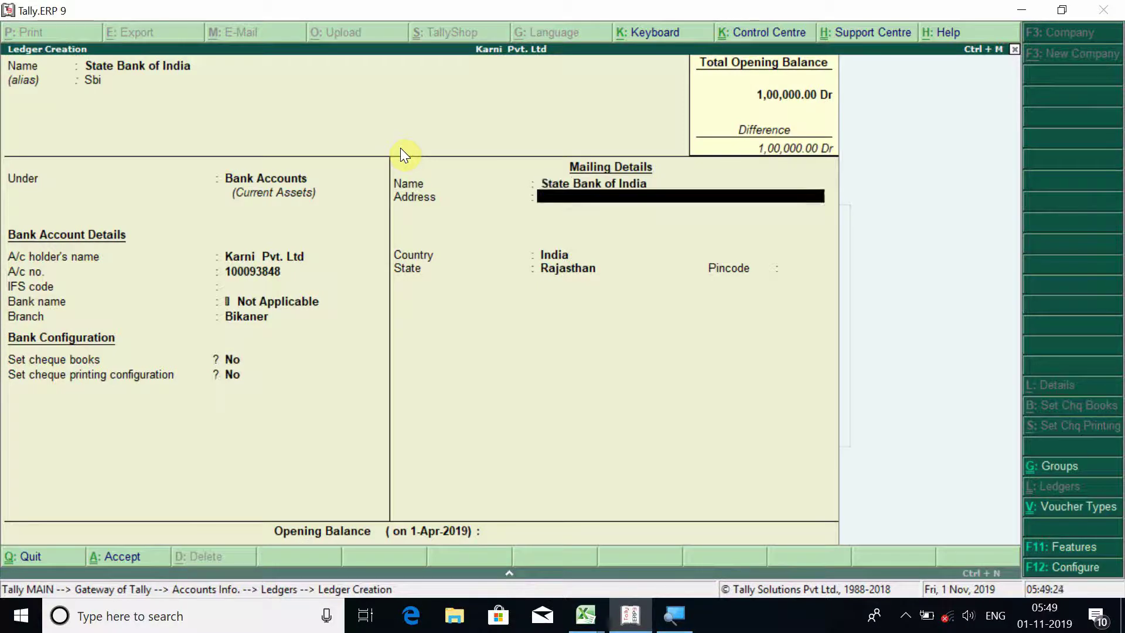
key("Return")
key("Return")
key("Return")
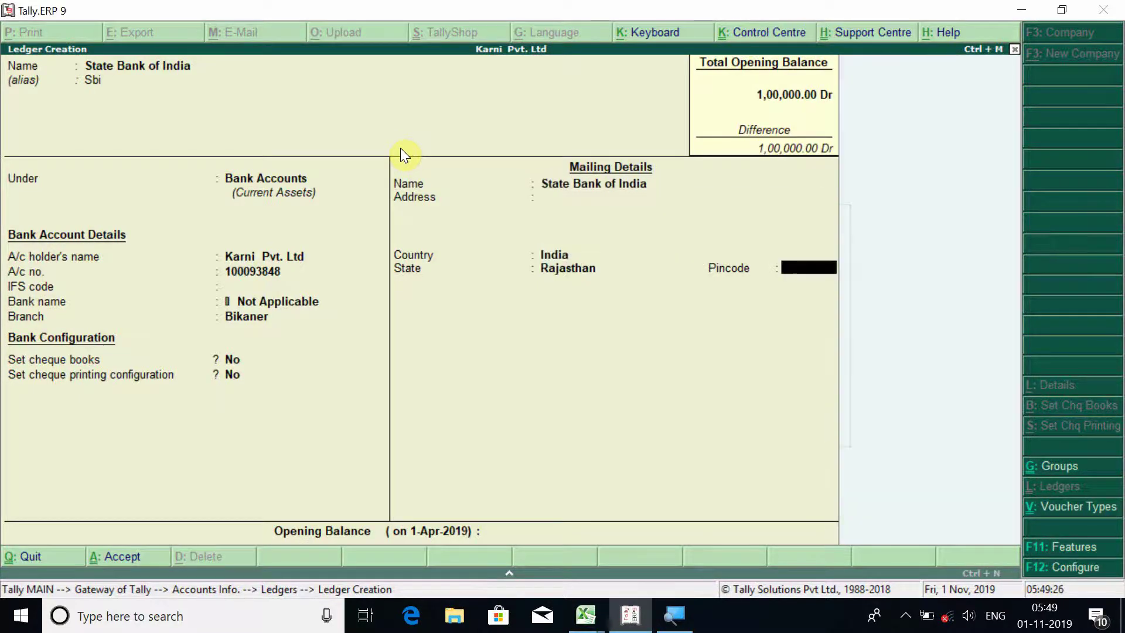
type("334")
type("001")
key("Return")
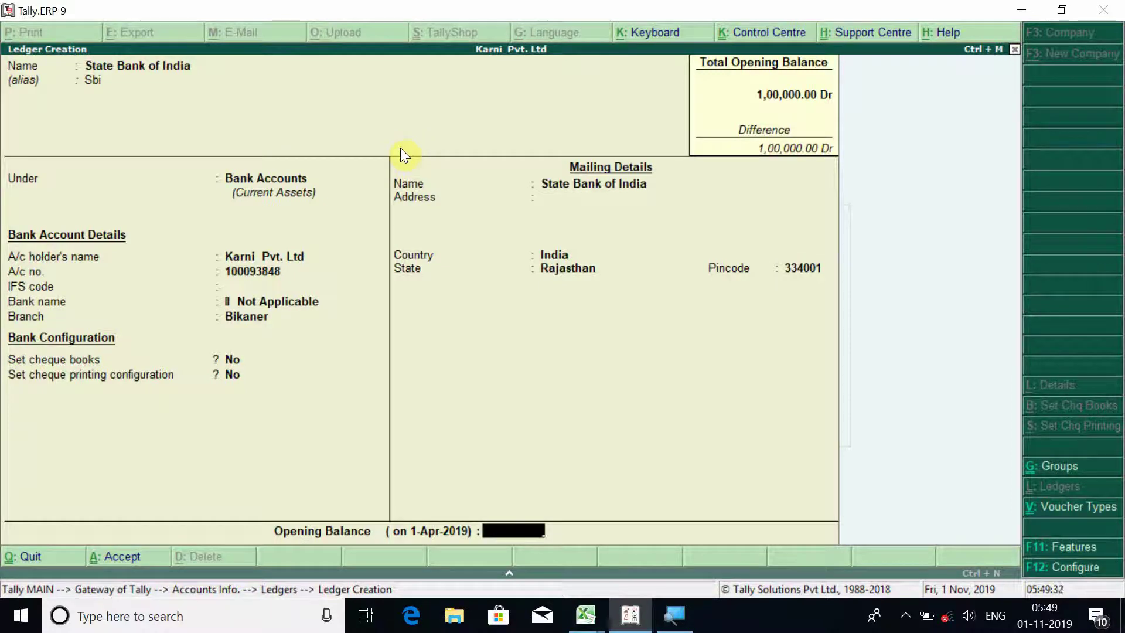
key("Return")
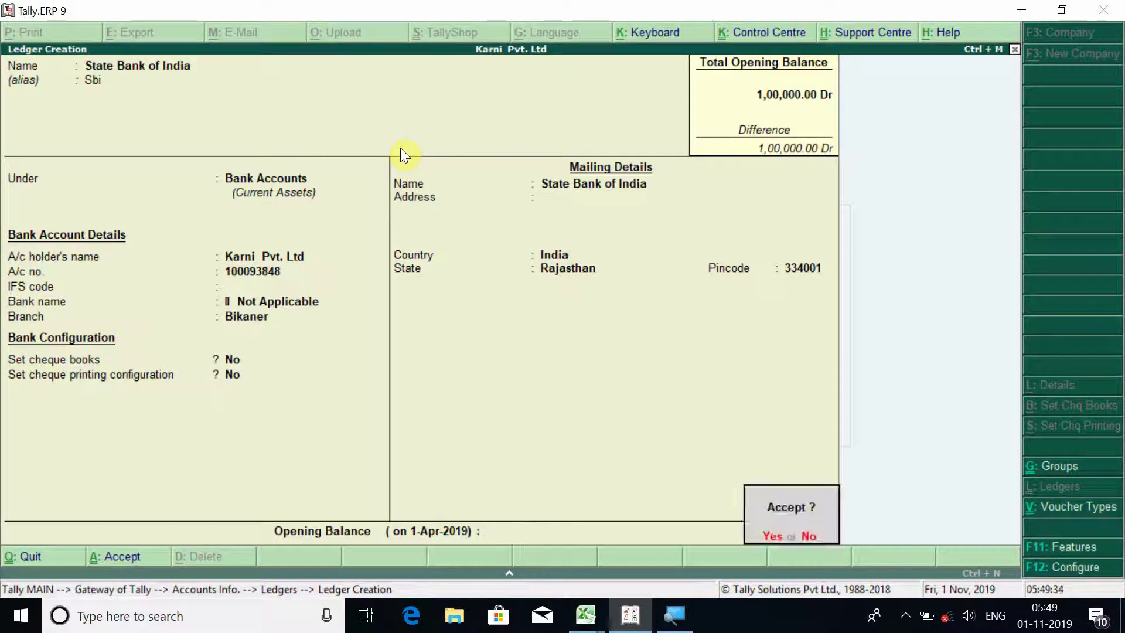
- Save the State Bank of India ledger and return to Contra voucher No. 2's date field
key("Return")
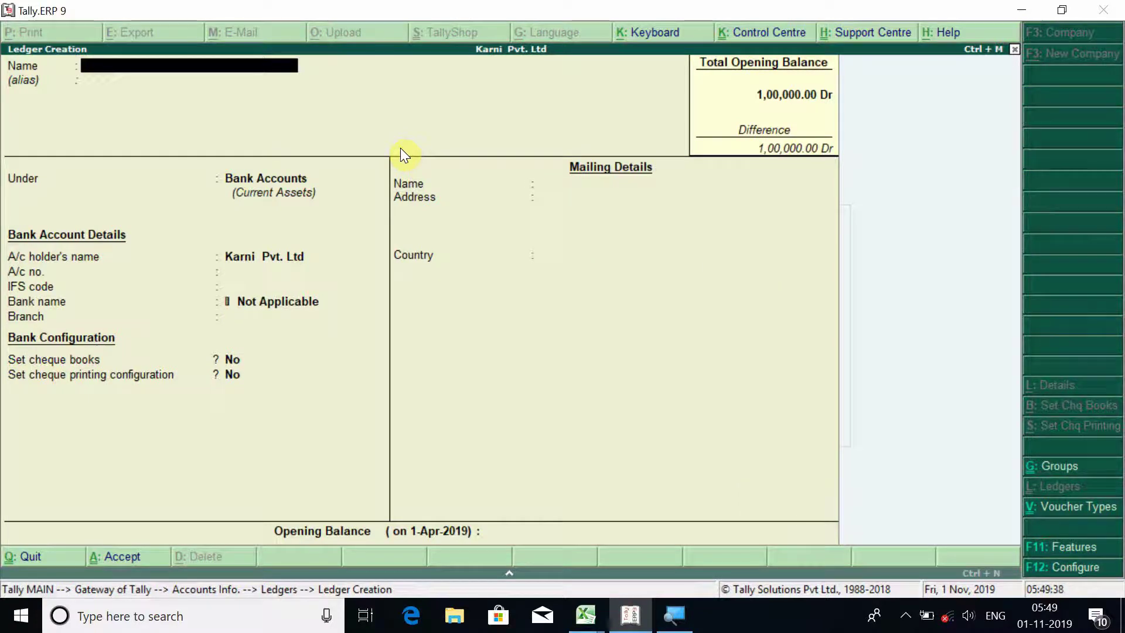
key("Escape")
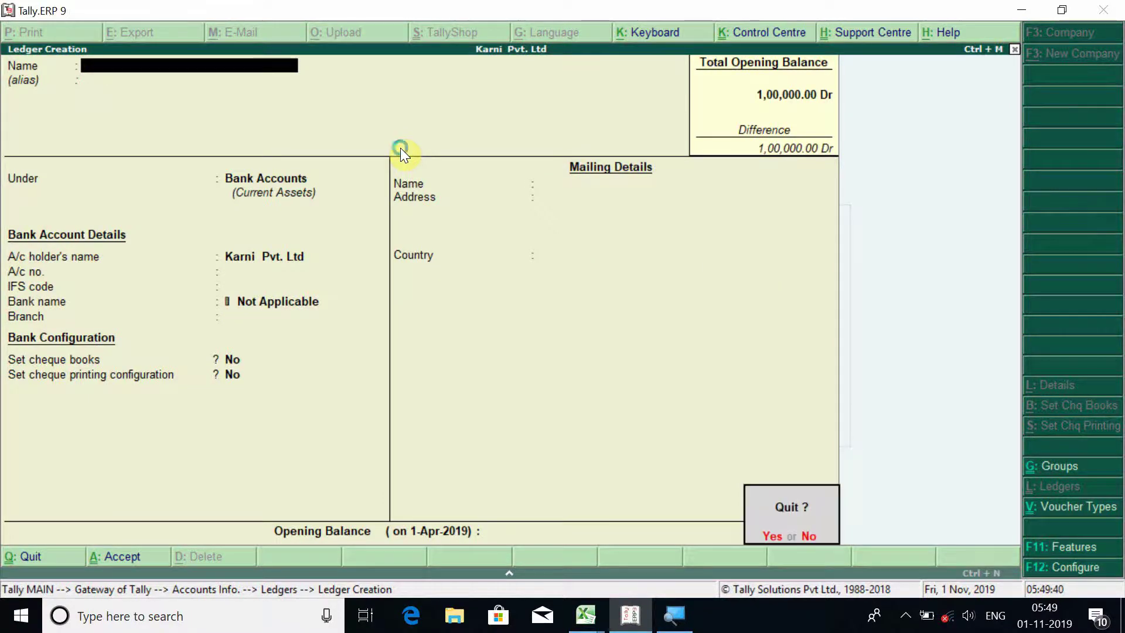
key("Return")
key("Escape")
key("Escape")
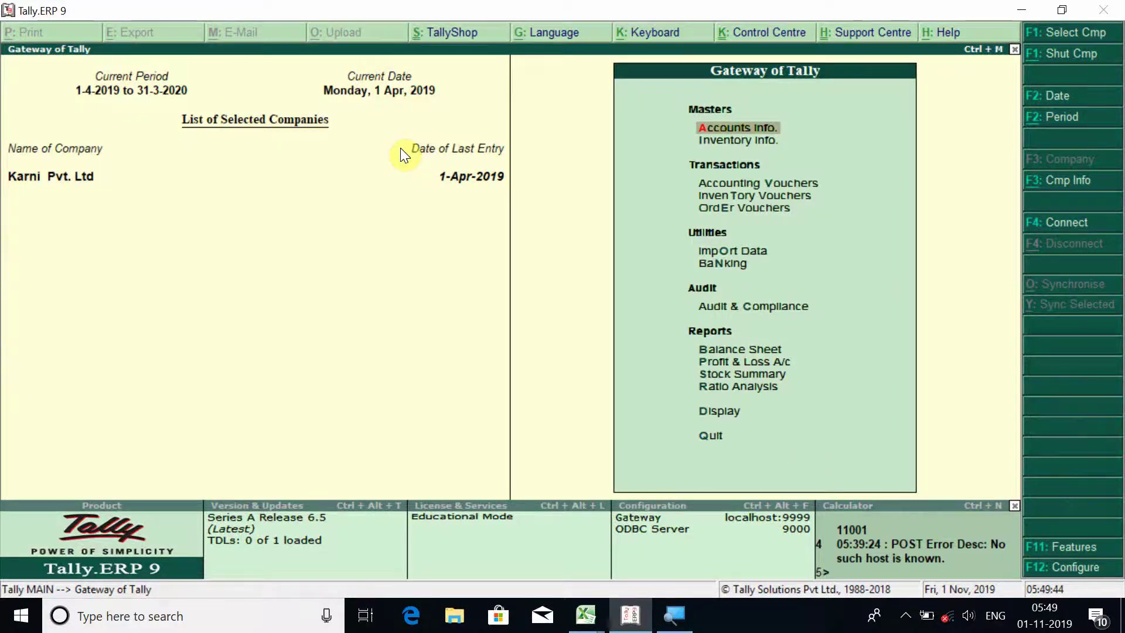
key("v")
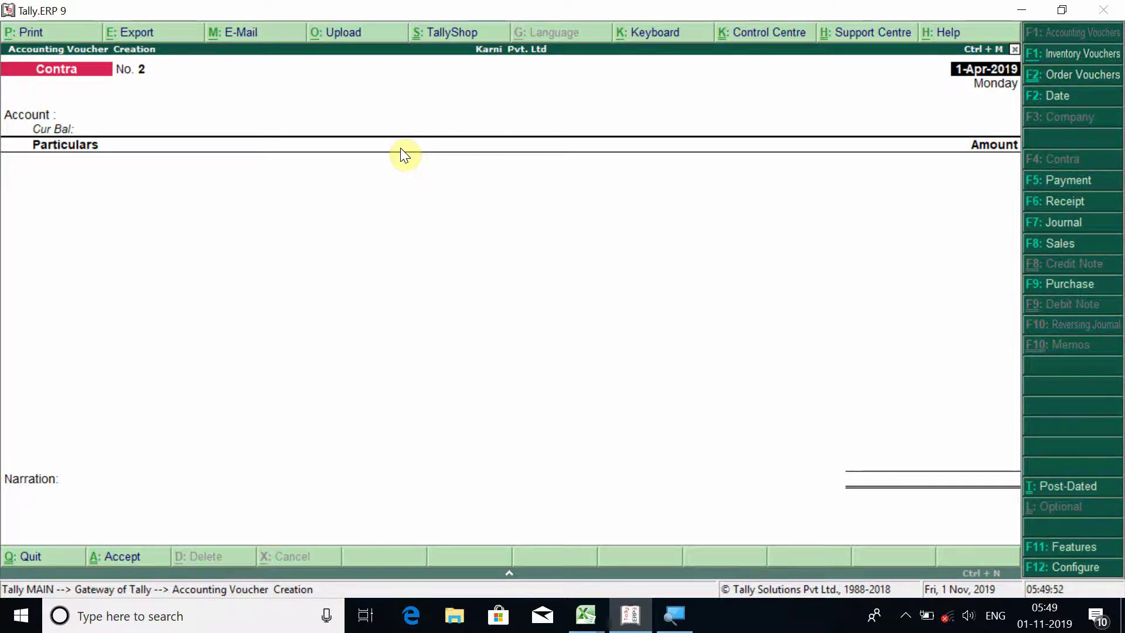
key("Return")
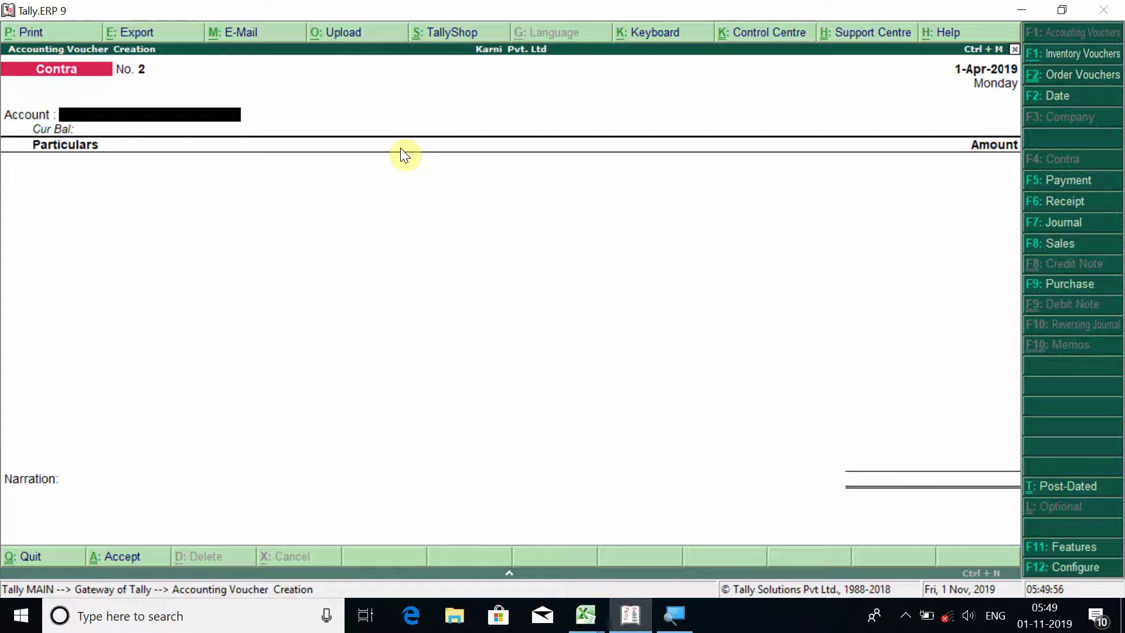
key("F2")
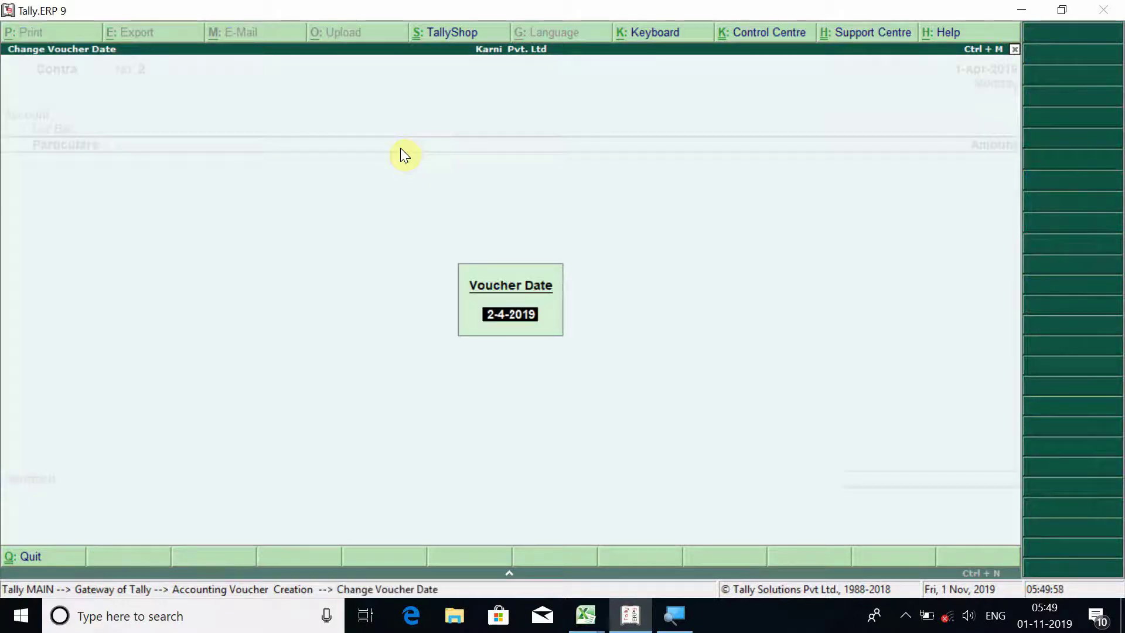
- Change Contra voucher No. 2's date to 1-Sep-2019
type("1-")
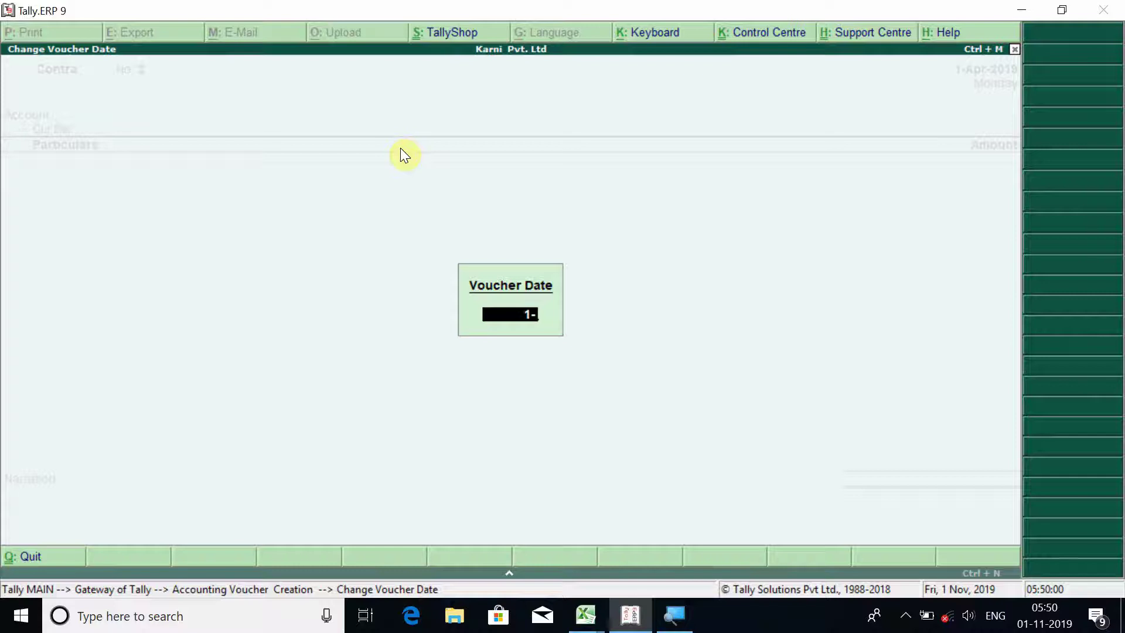
type("9")
key("Return")
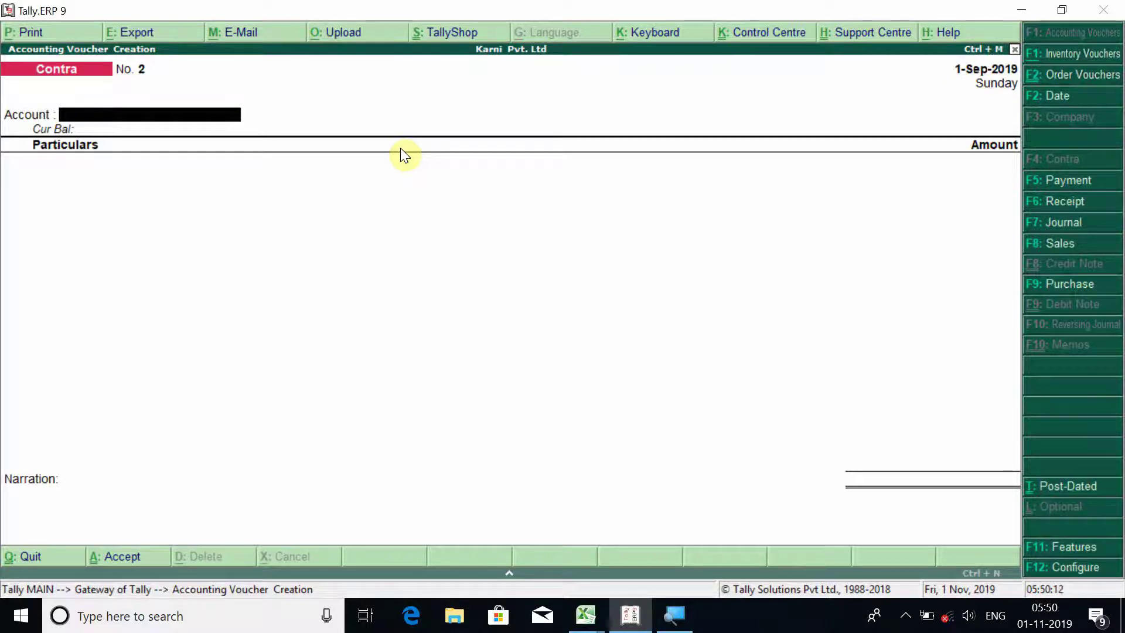
key("F2")
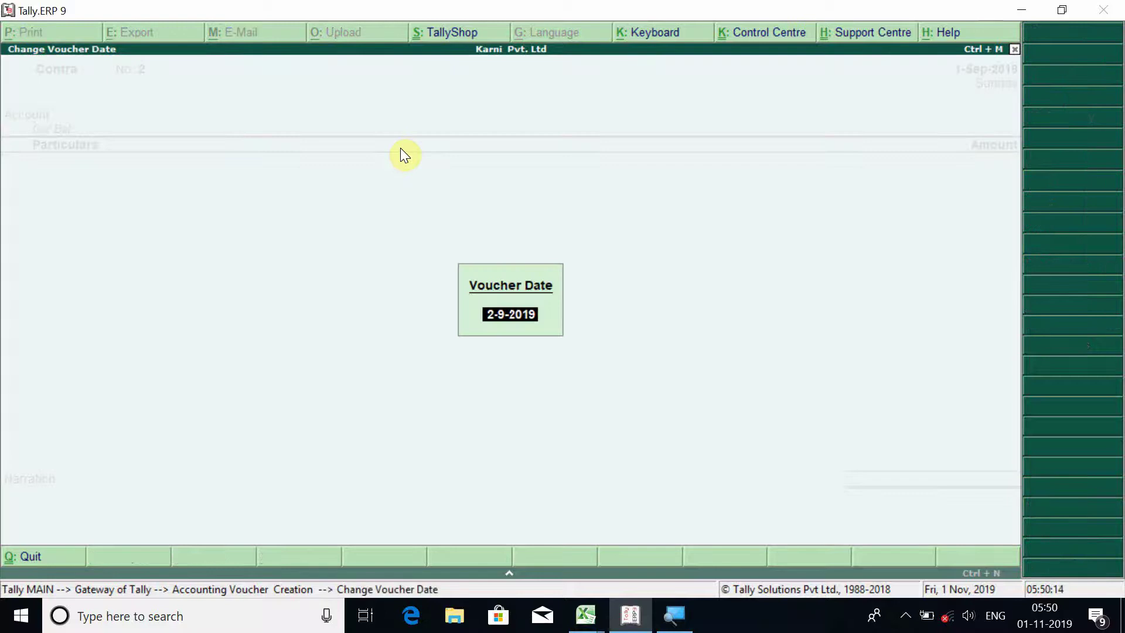
type("11")
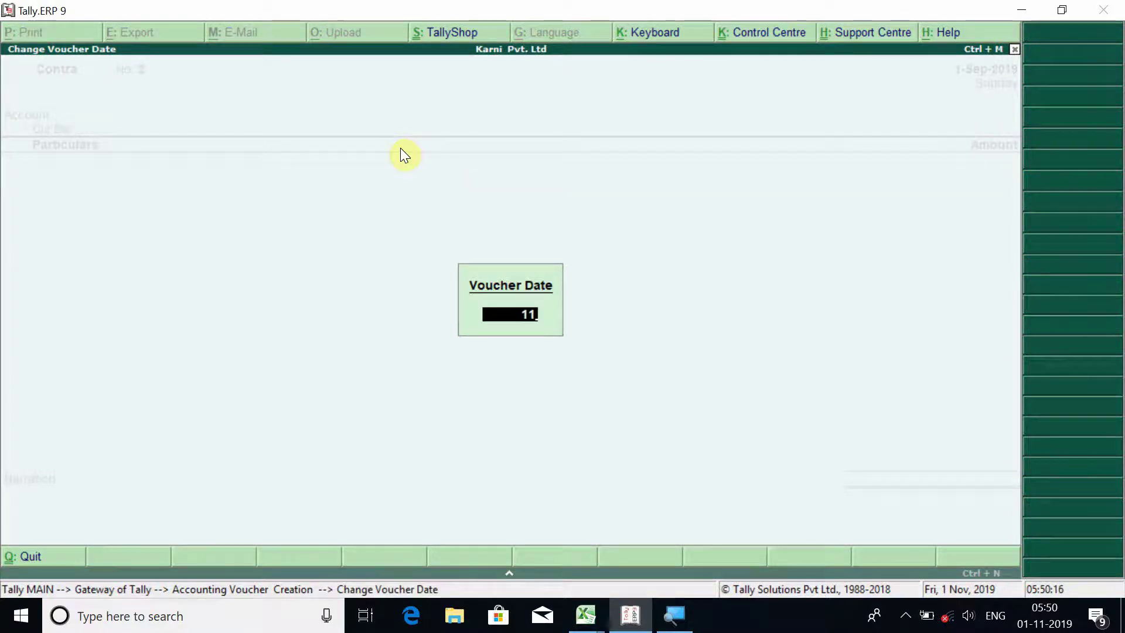
type("-")
type("9")
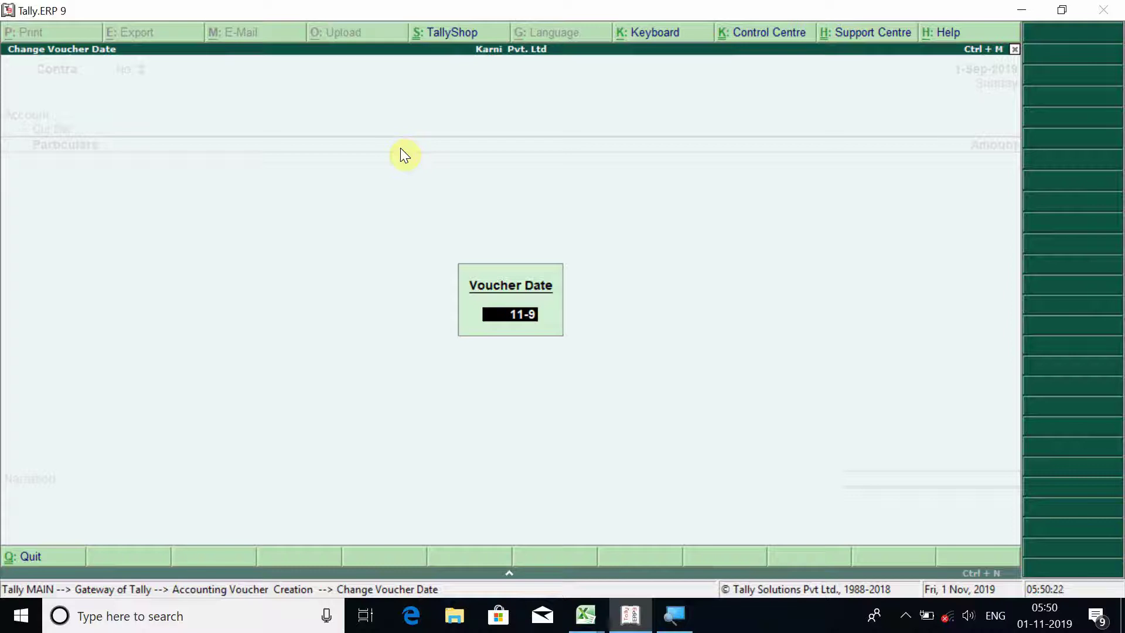
key("BackSpace")
key("BackSpace")
key("BackSpace")
key("BackSpace")
- Date the voucher 1-Sep-2019 and enter State Bank of India receiving 2,00,000 Cash
type("1-9")
key("Return")
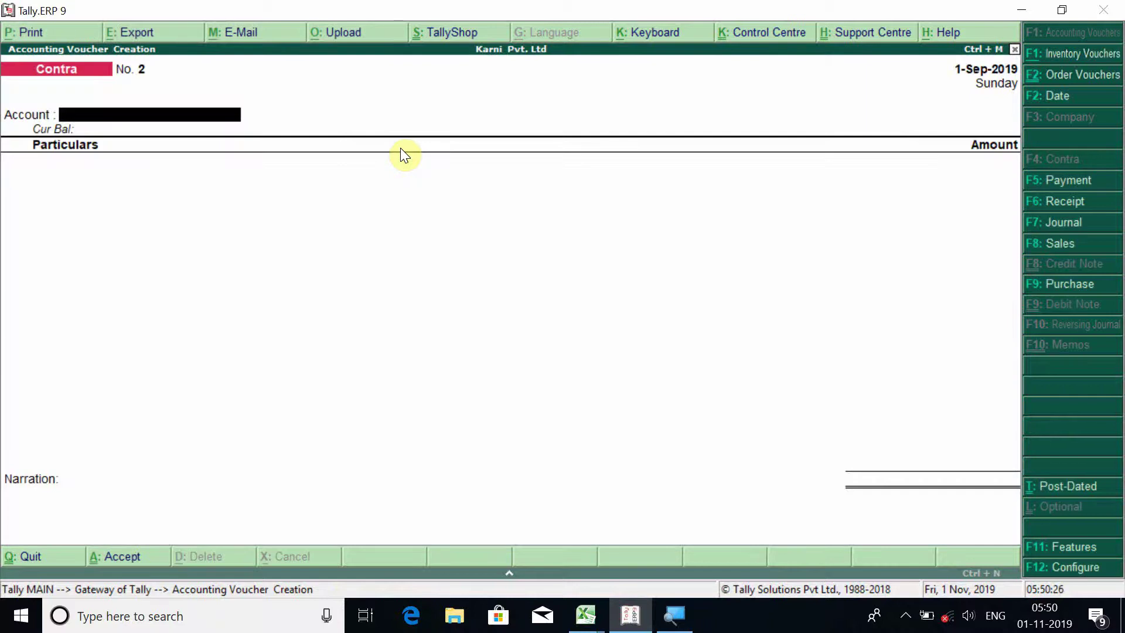
type("Sbi")
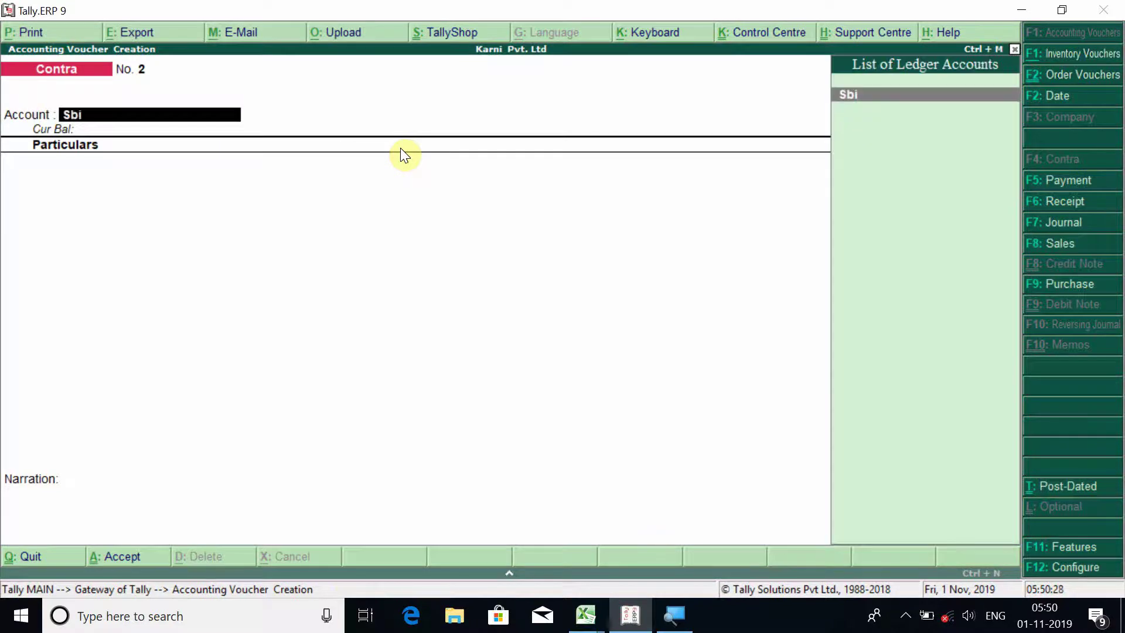
key("Return")
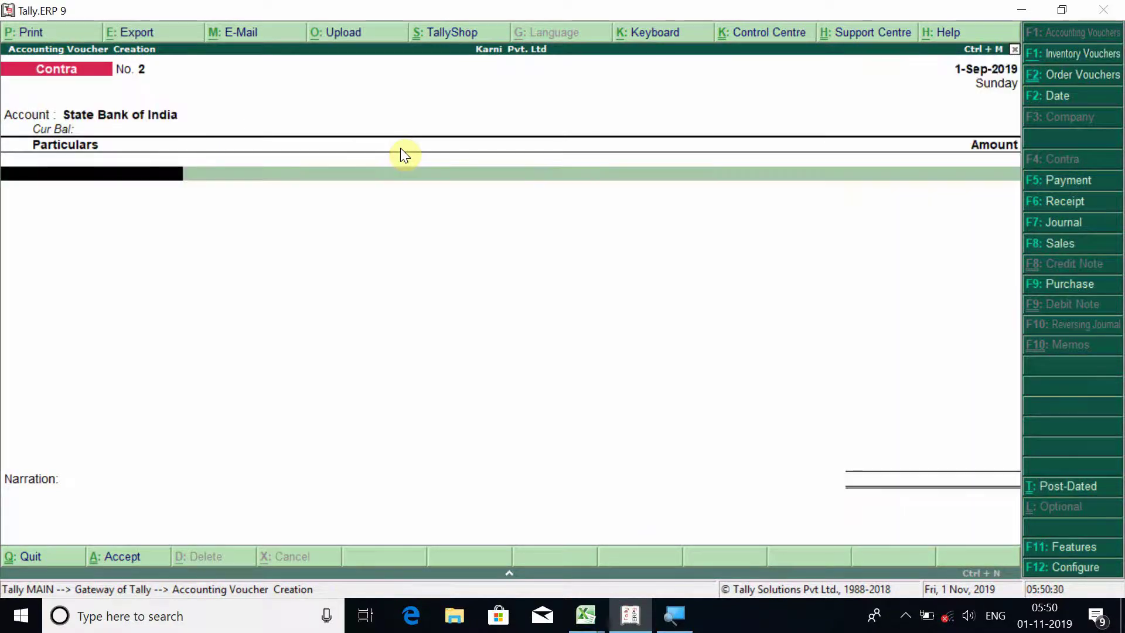
type("C")
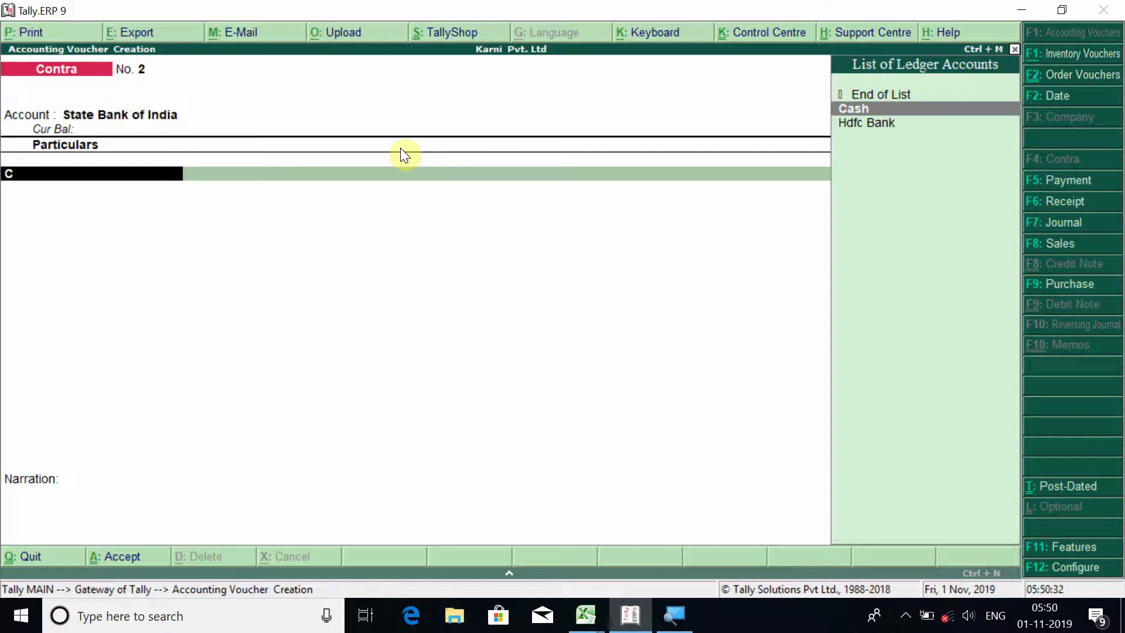
type("ash")
key("Return")
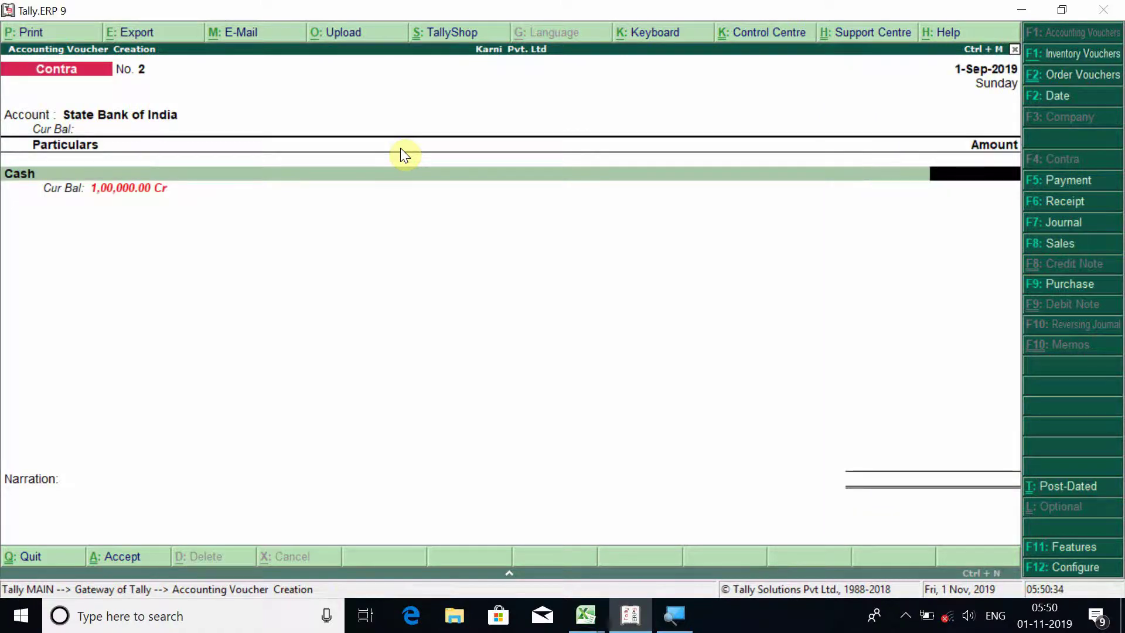
type("2000")
type("00")
key("Return")
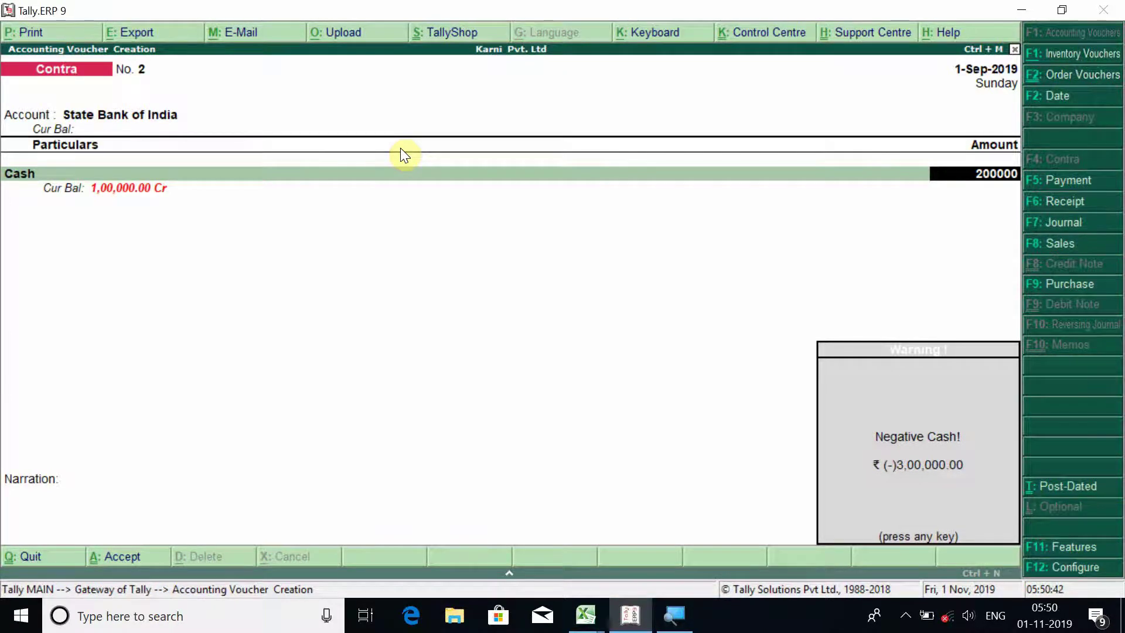
key("Return")
key("Return")
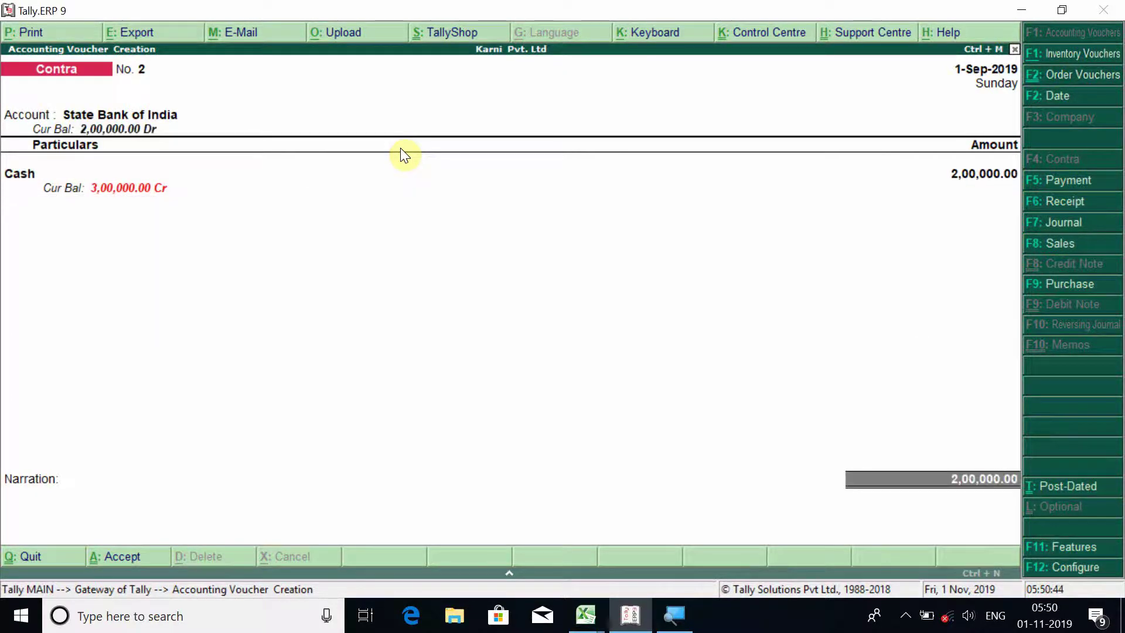
key("Return")
key("Return")
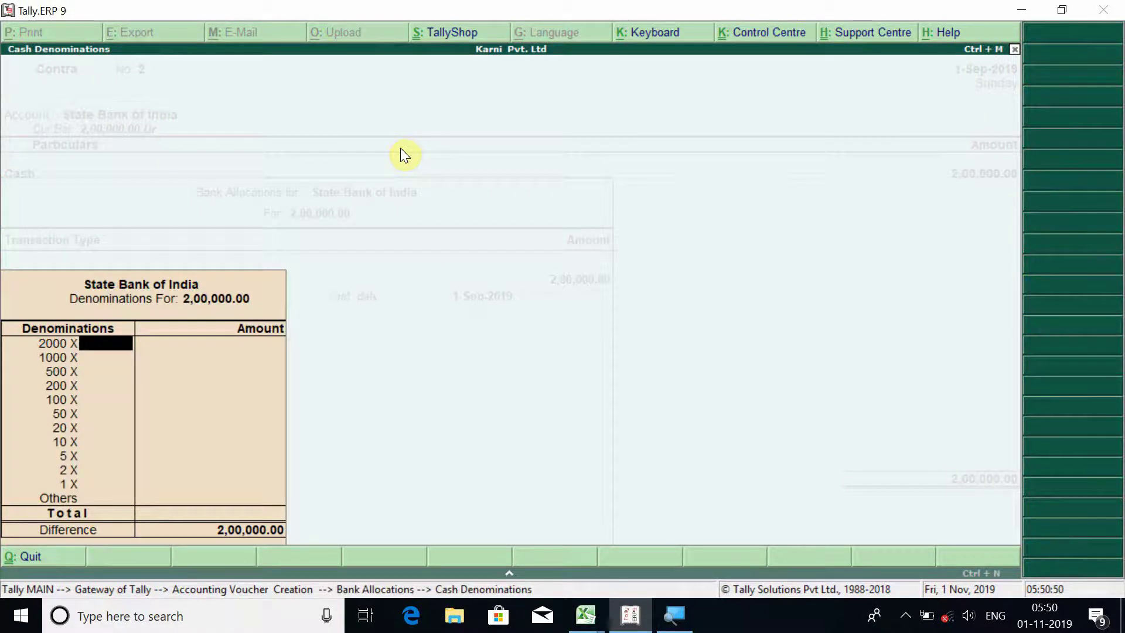
- Record 100 notes of 2000 and narrate 'being cash deposited into the bank'
type("100")
key("Return")
key("Return")
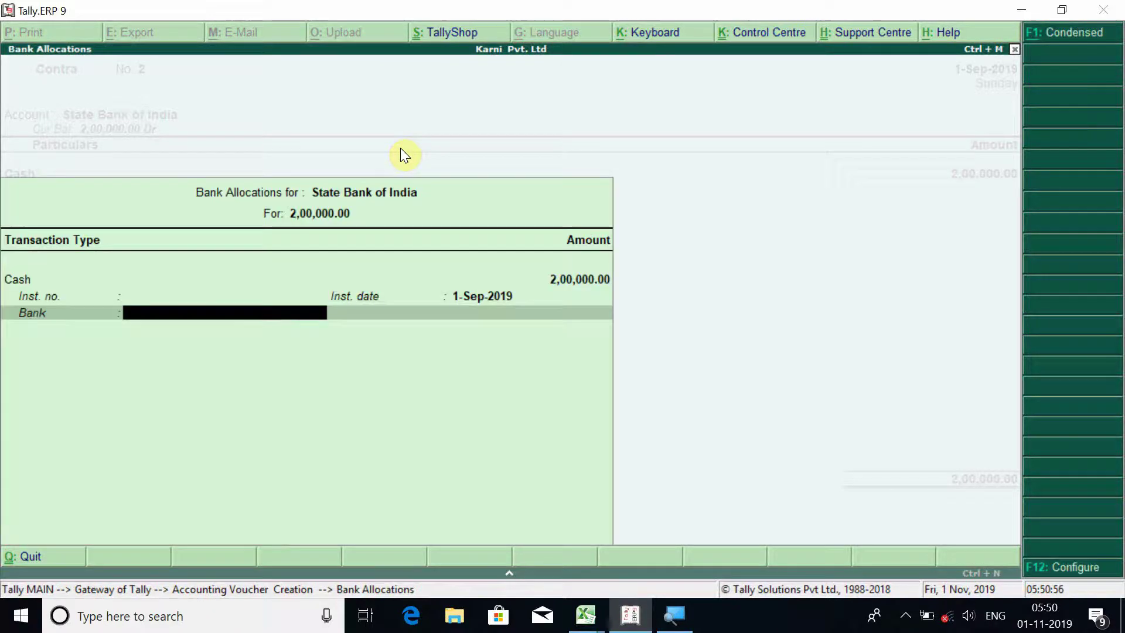
key("Return")
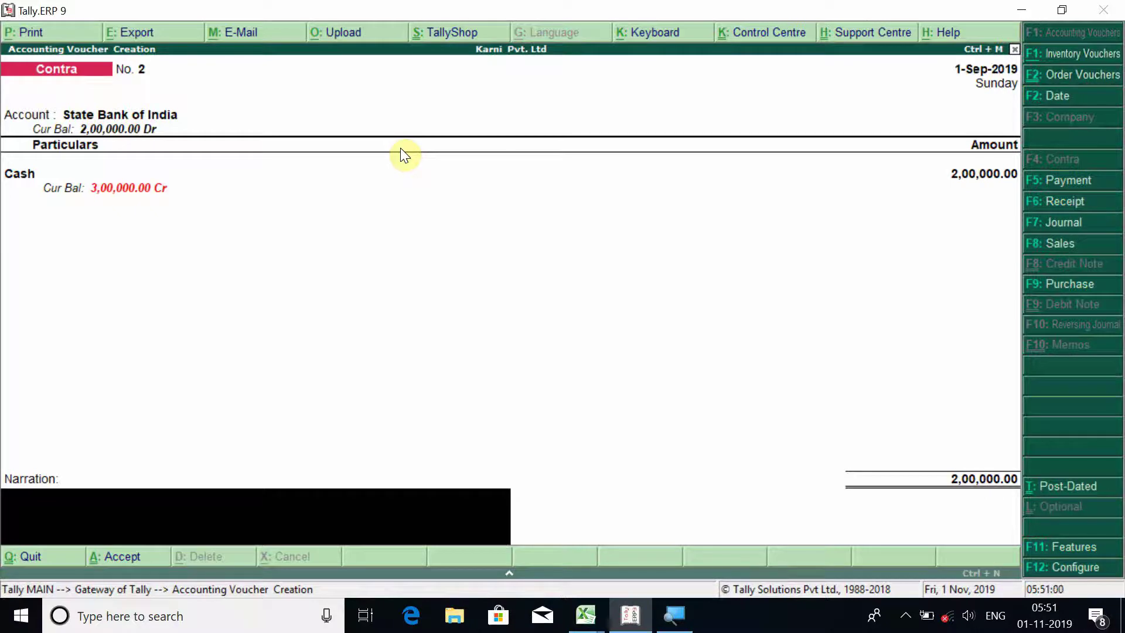
type("being cash deposited into the bank")
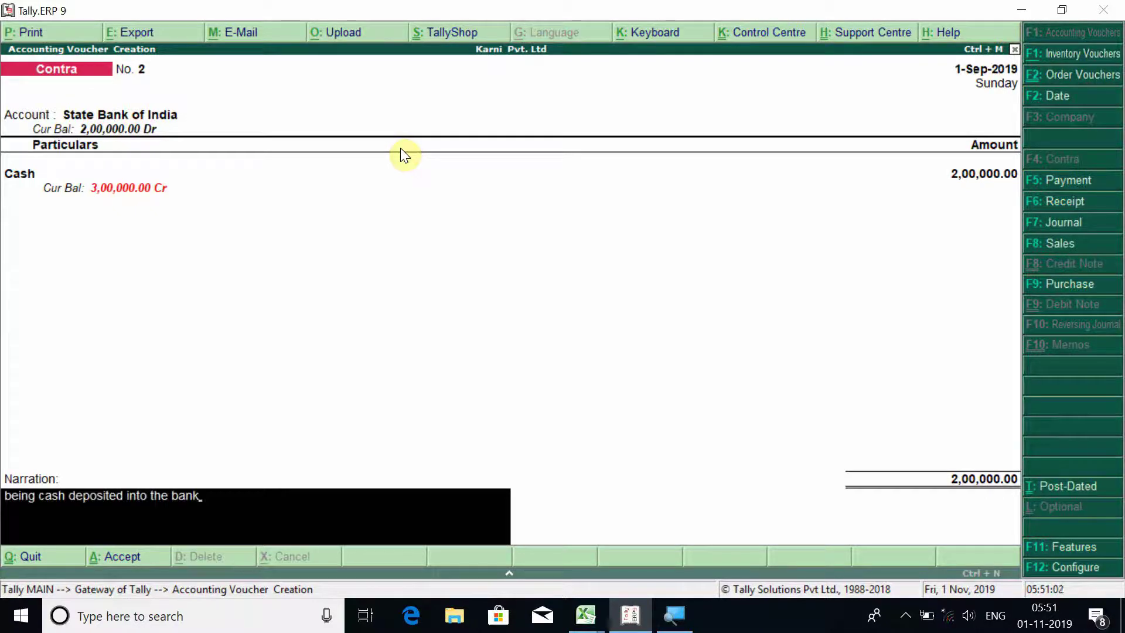
key("Return")
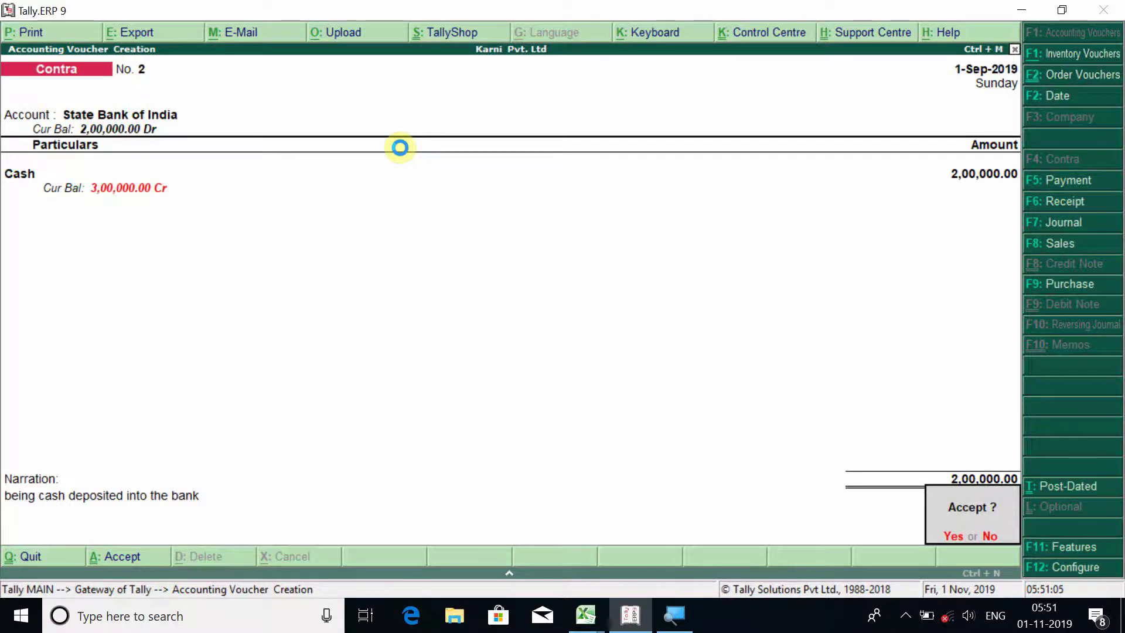
- Save Contra voucher No. 2 and restart voucher entry for Contra No. 3
key("Return")
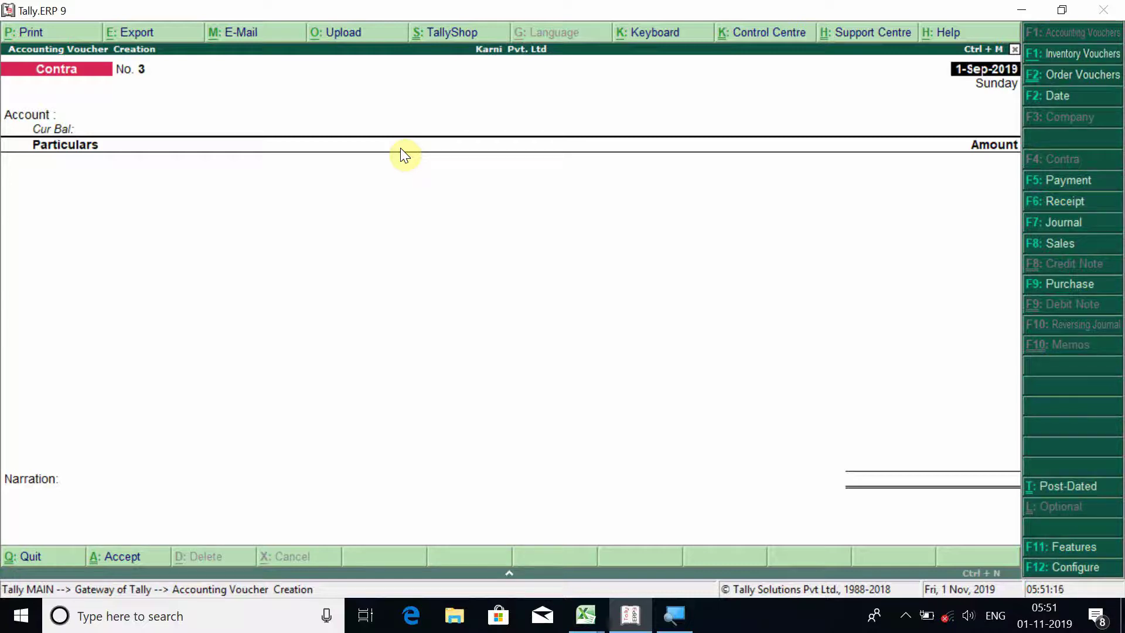
key("BackSpace")
key("Escape")
key("y")
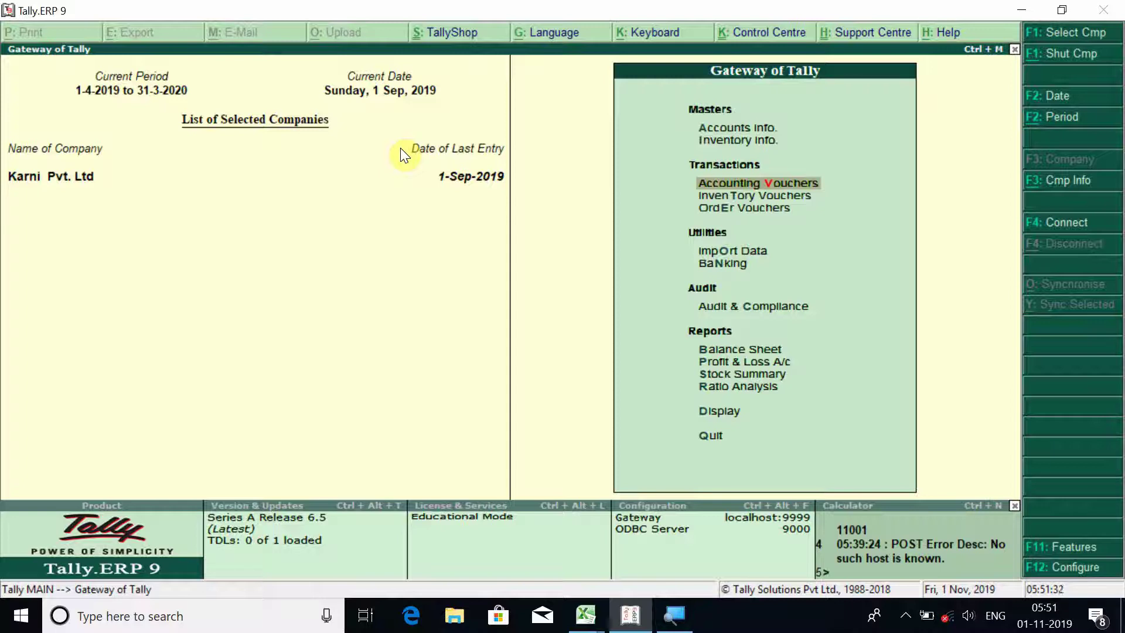
key("Return")
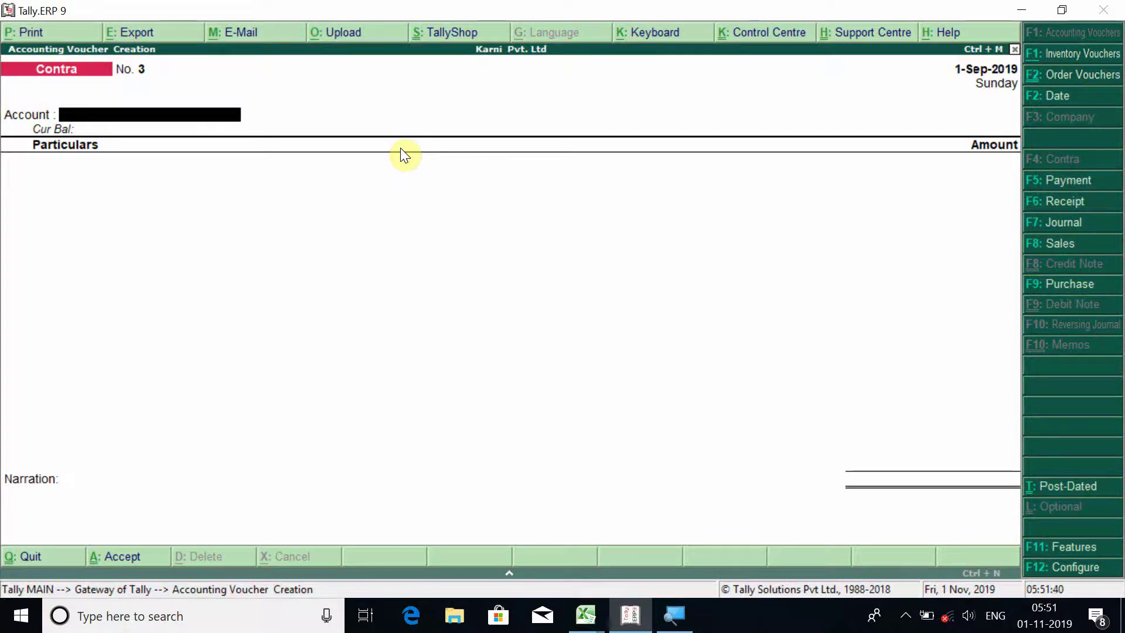
- Enter Hdfc Bank as the account with 2,00,000 Cash in particulars
type("hd")
key("Return")
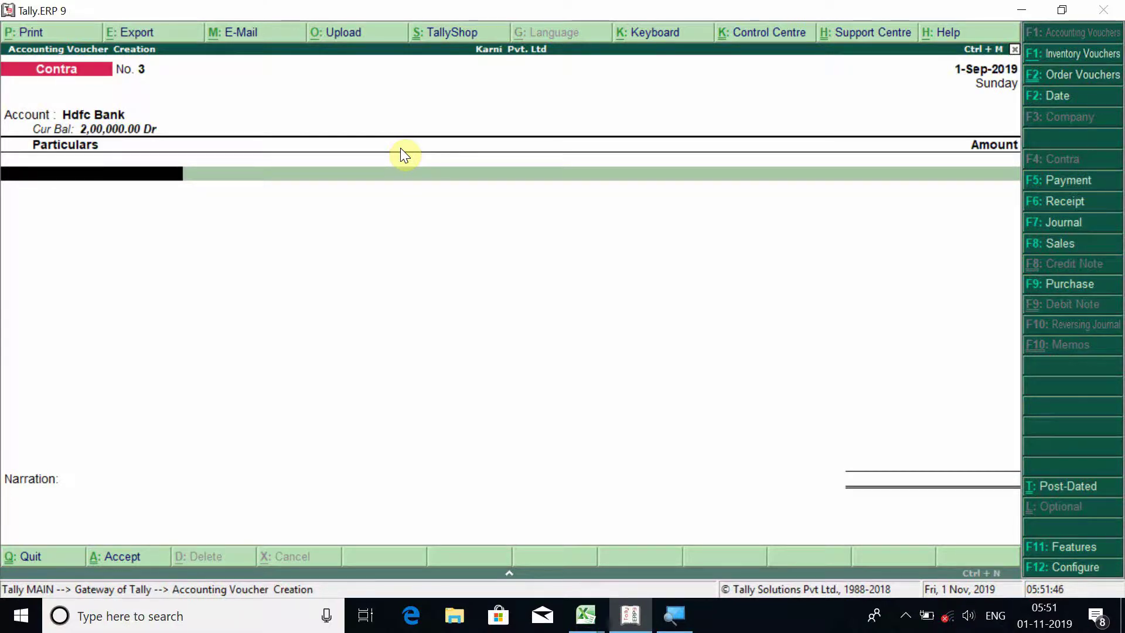
type("Cas")
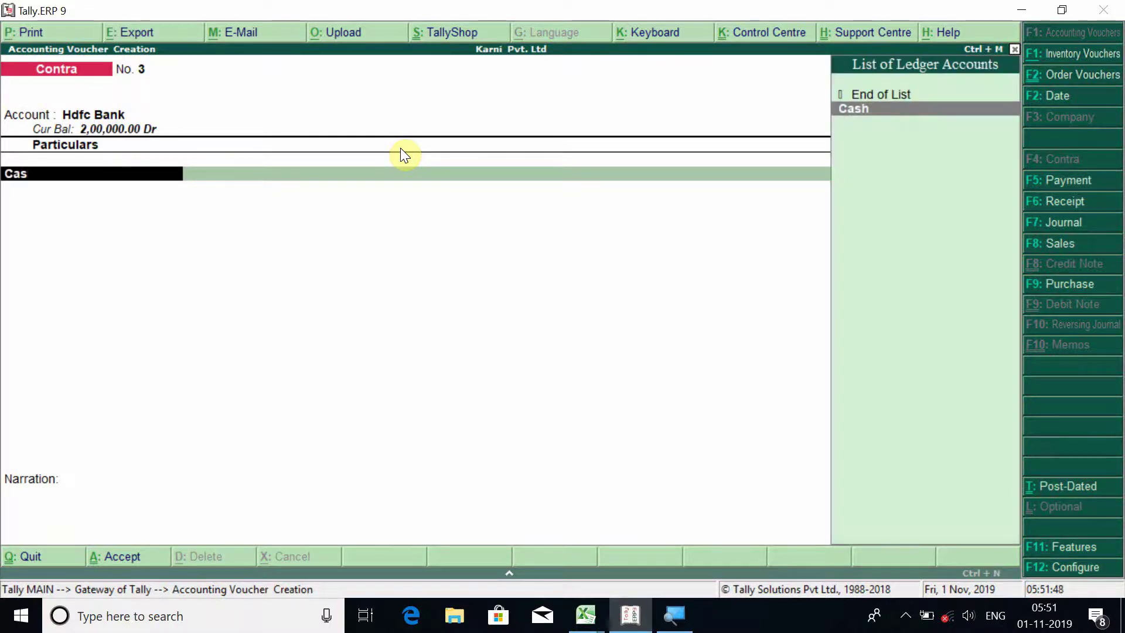
type("h")
key("Return")
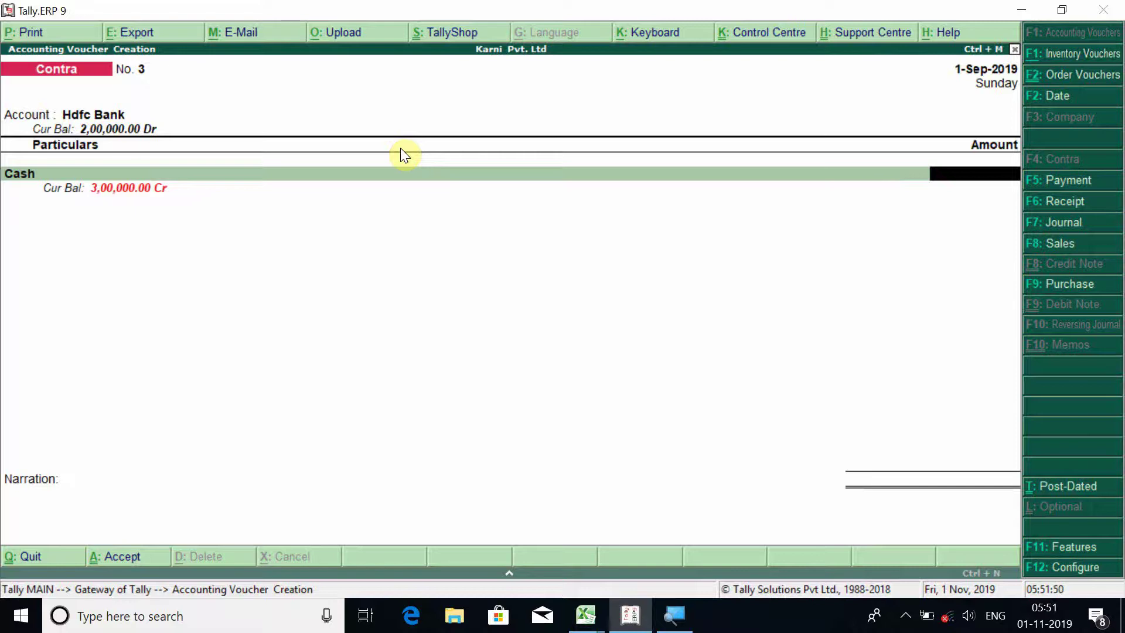
type("20000")
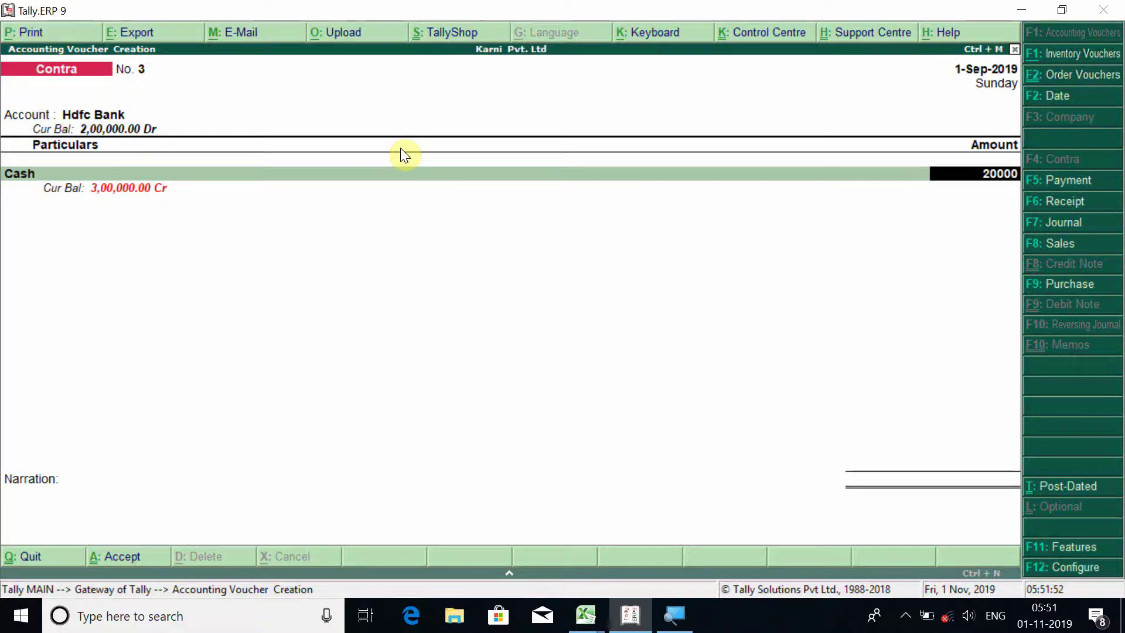
type("0")
key("Return")
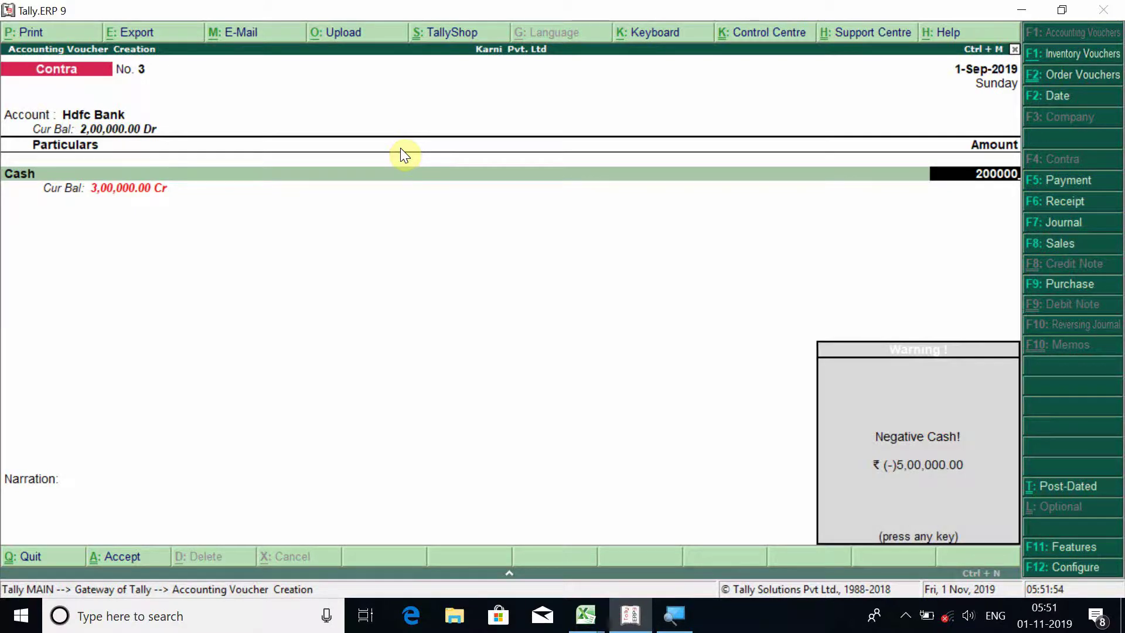
key("Return")
key("Return")
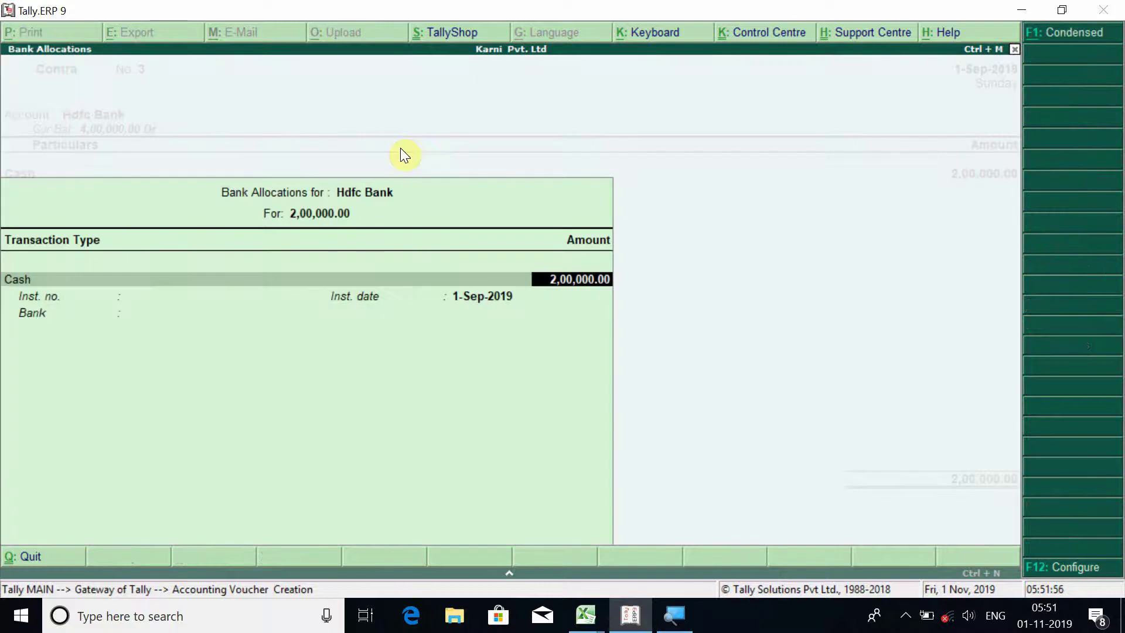
key("Return")
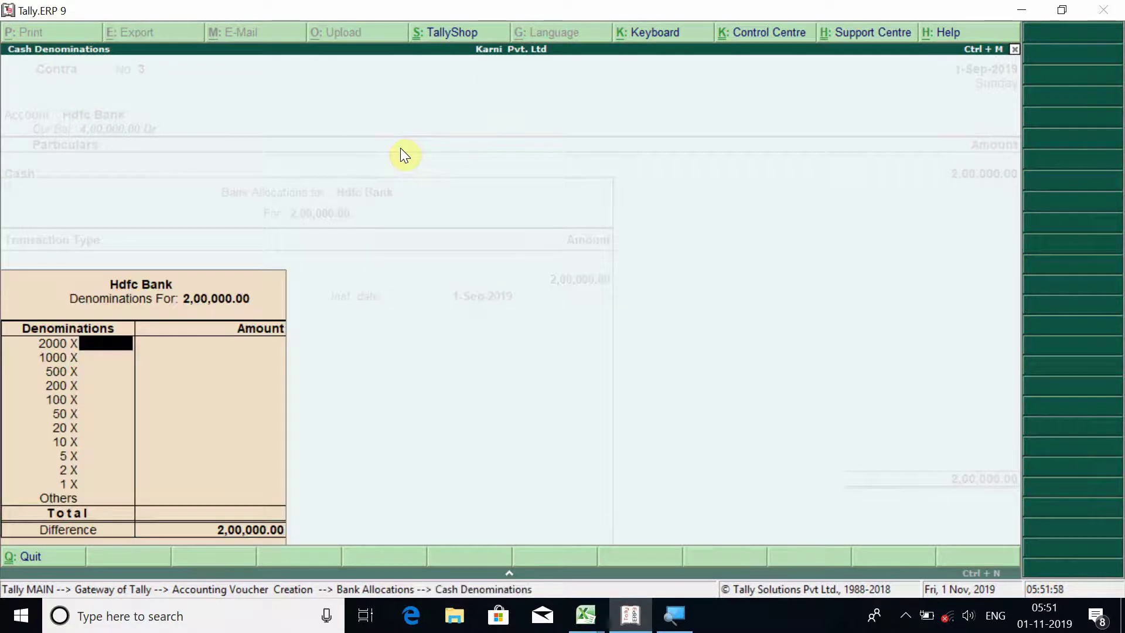
- Record 100 notes of 2000 and save the Hdfc Bank deposit voucher
type("100")
key("Return")
key("Return")
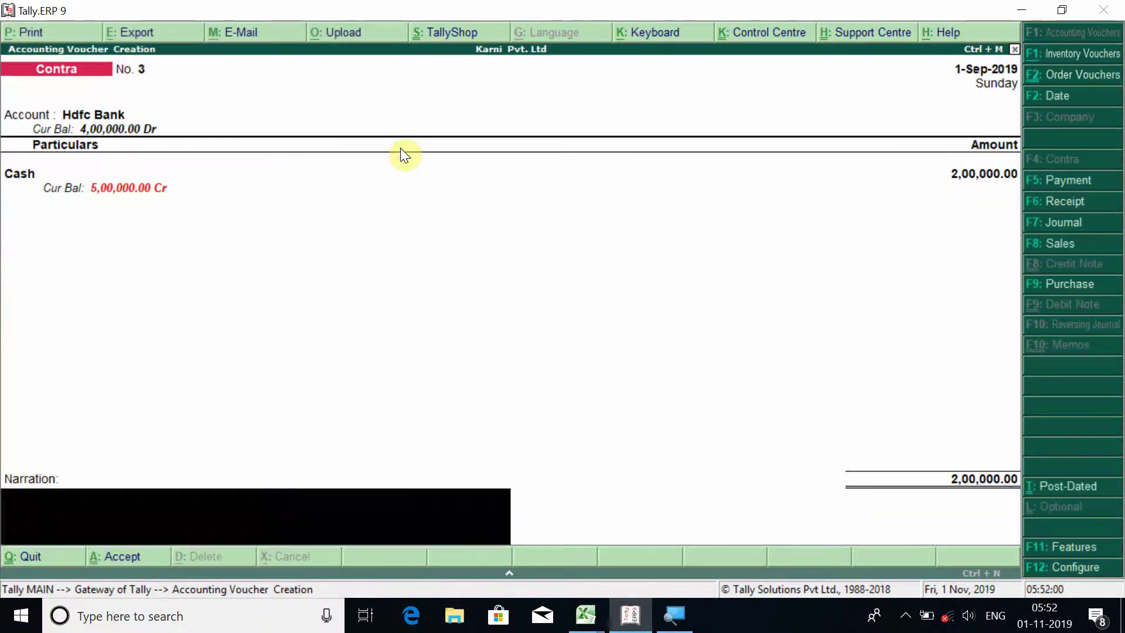
key("Return")
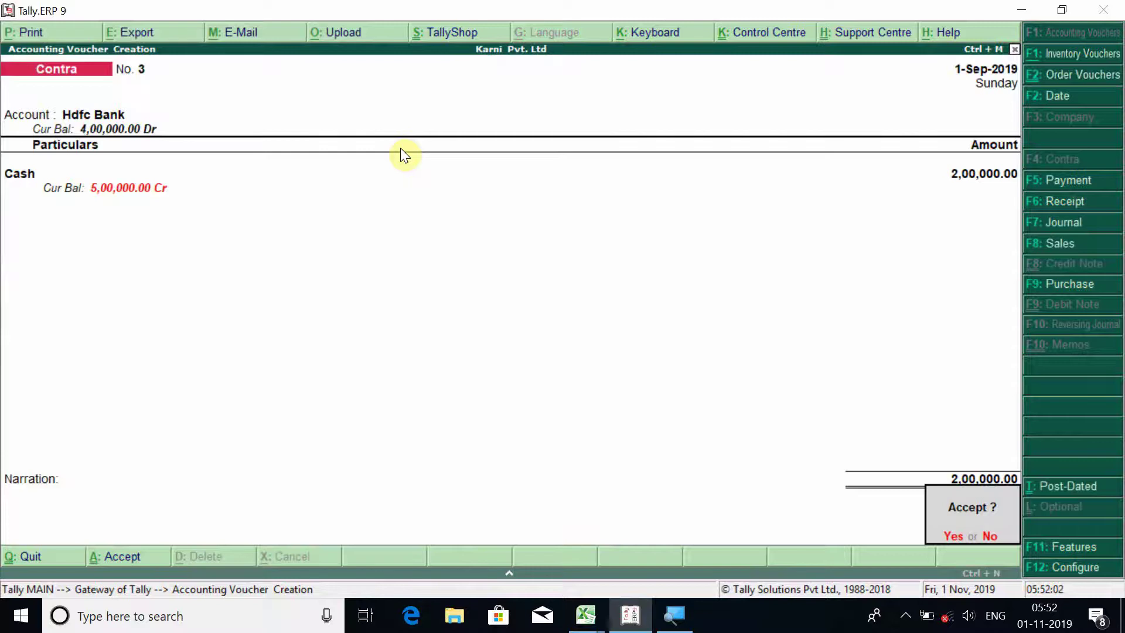
key("Return")
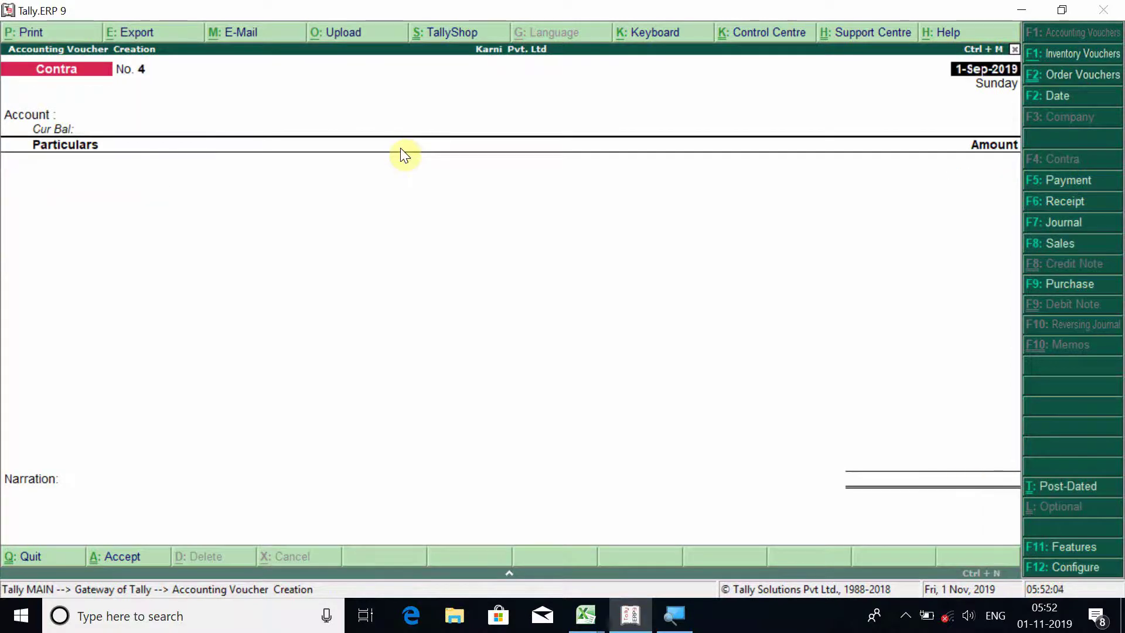
- Discard the mistyped entry and reopen Contra voucher No. 4 dated 1-Sep-2019
type("v")
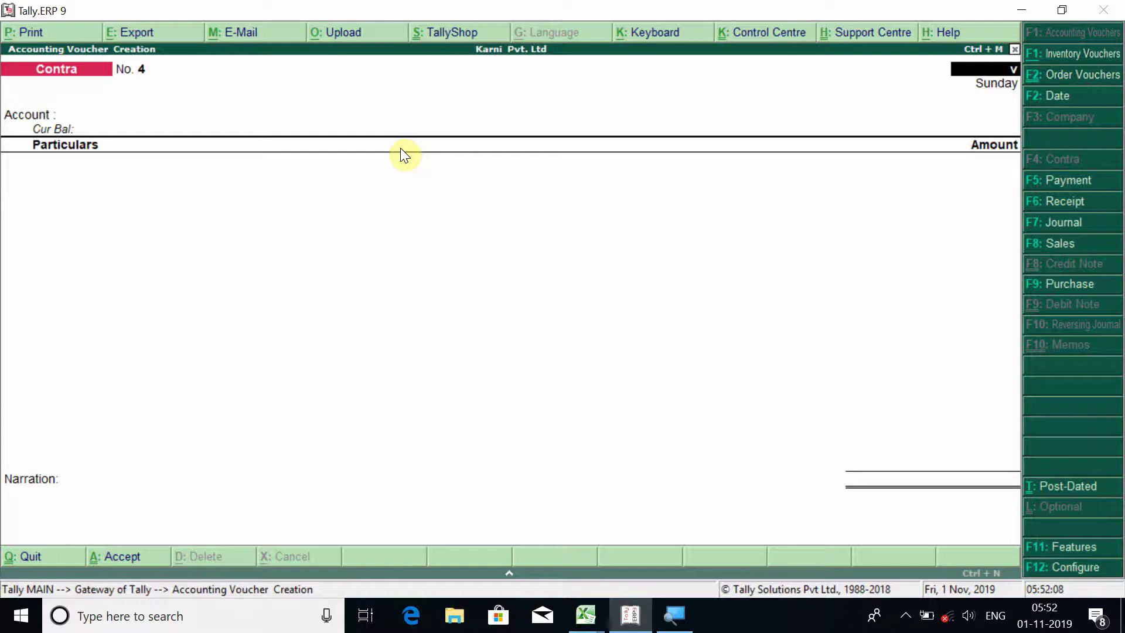
key("Return")
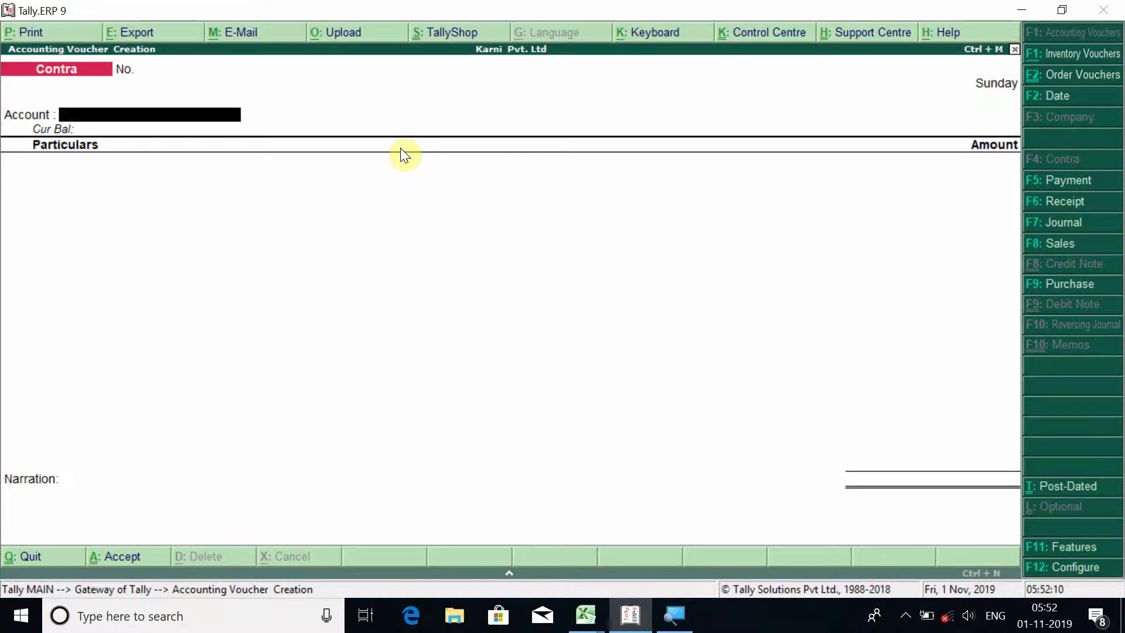
key("Escape")
key("y")
key("Return")
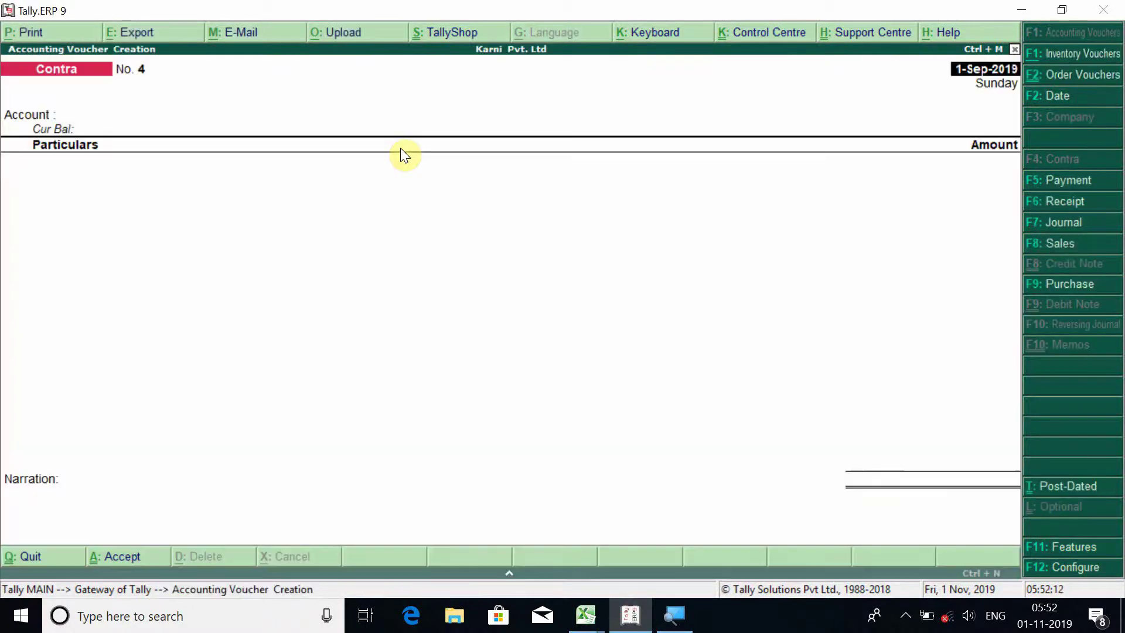
key("Return")
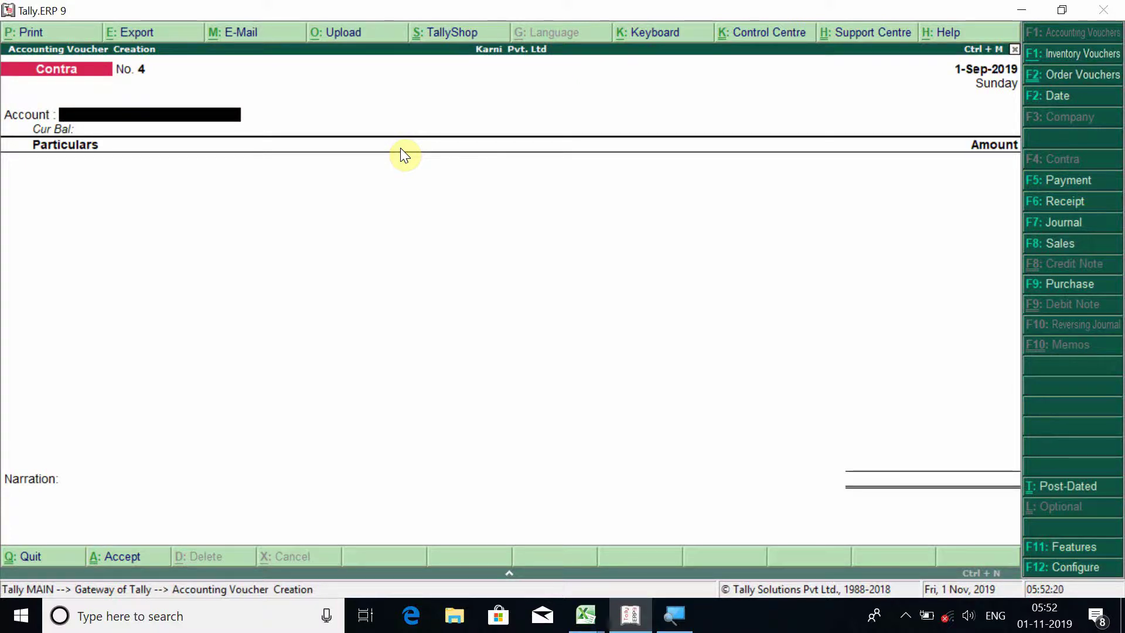
- Set Cash as the account and State Bank of India for 2,00,000 in particulars
type("Cas")
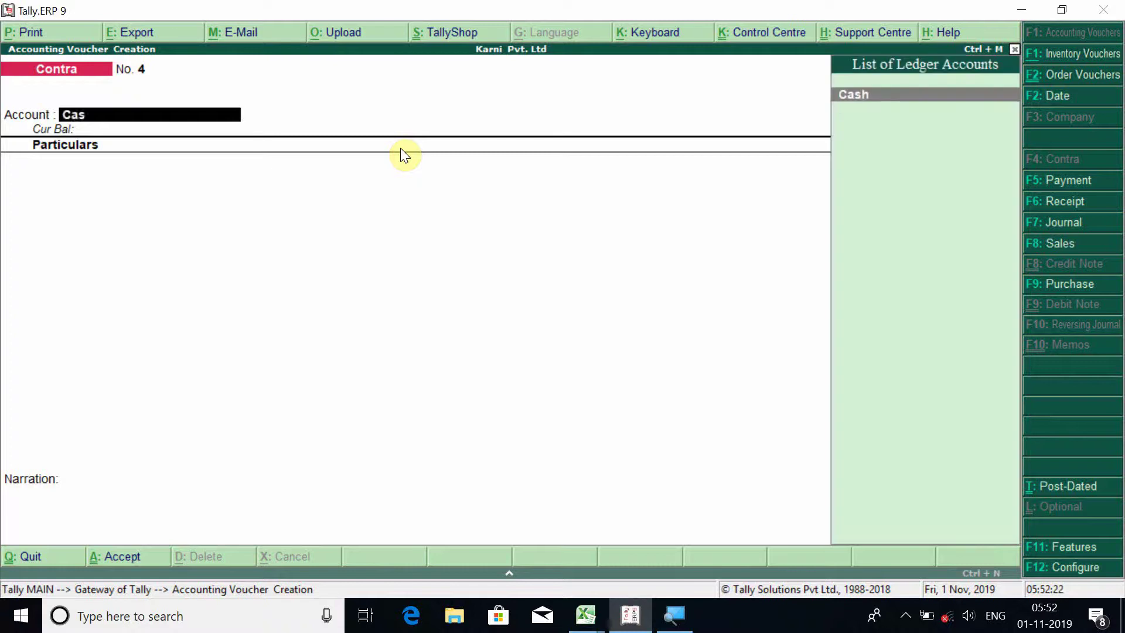
key("Return")
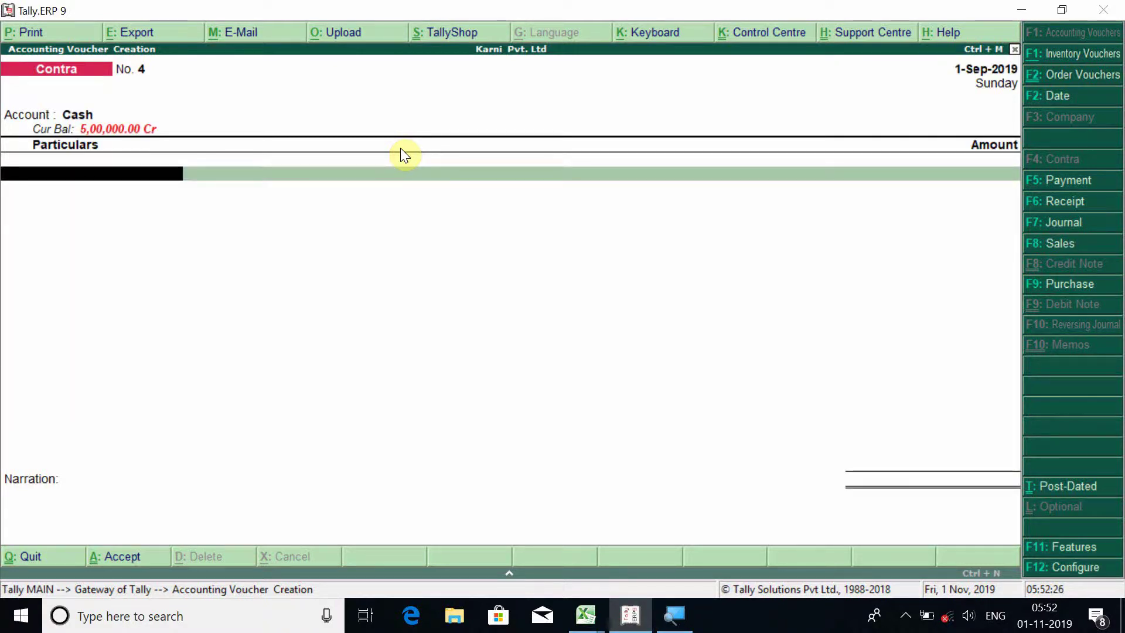
type("S")
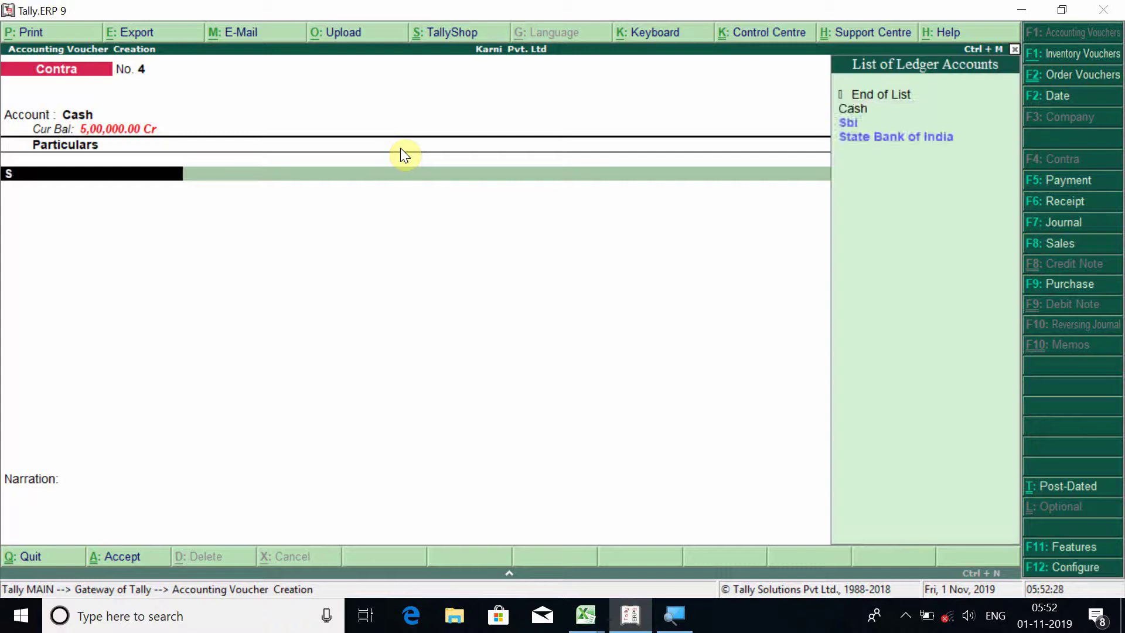
type("b")
key("Return")
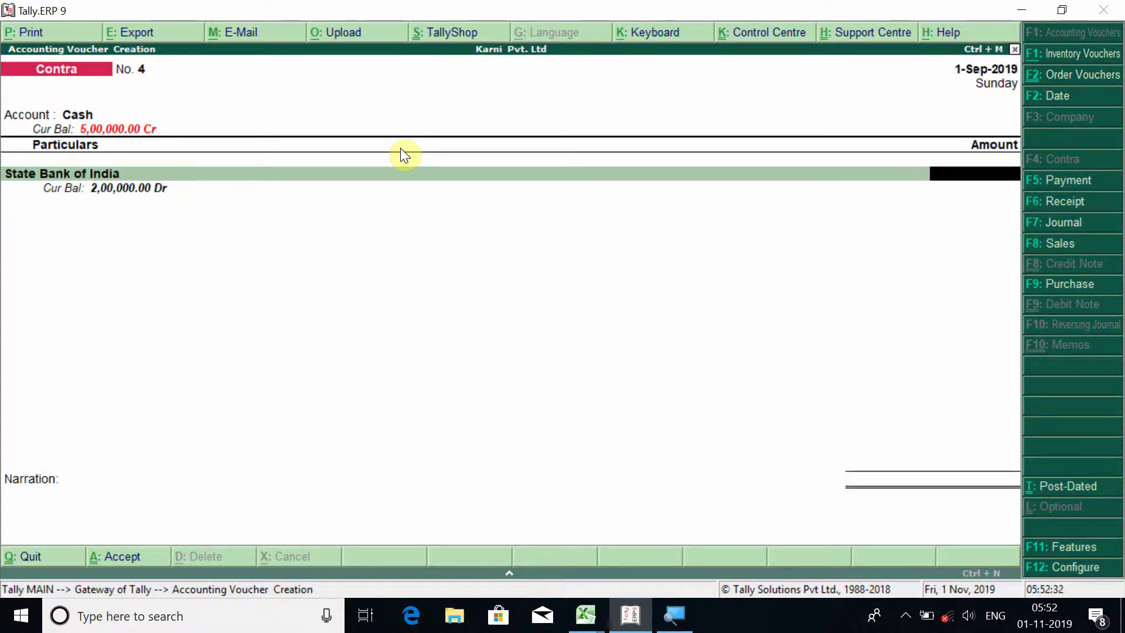
type("20000")
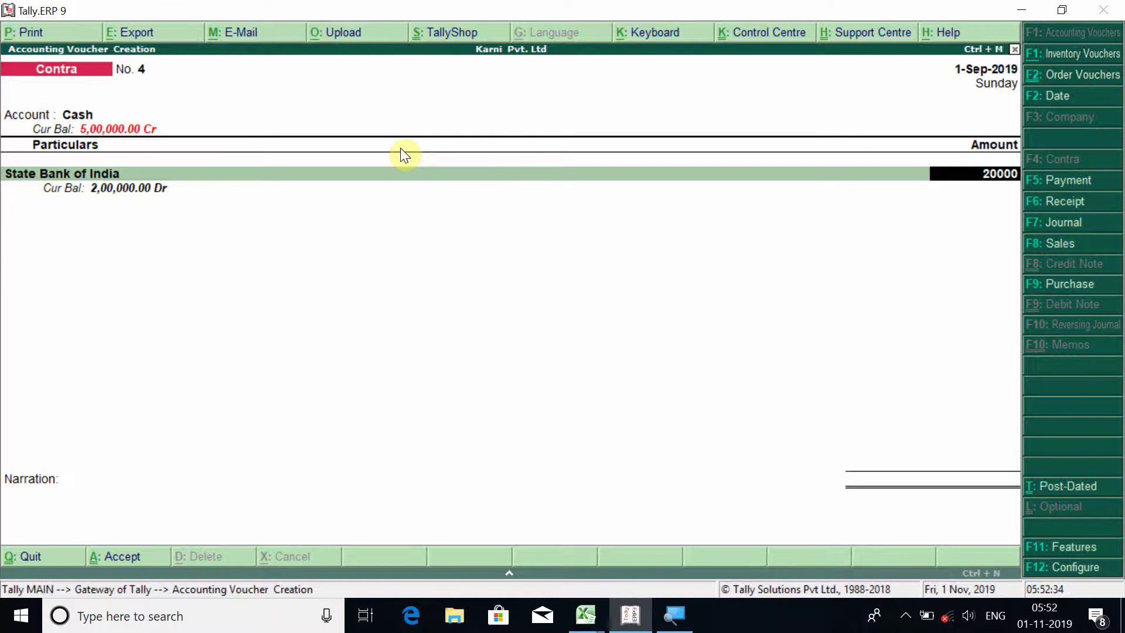
key("Return")
key("Return")
key("Return")
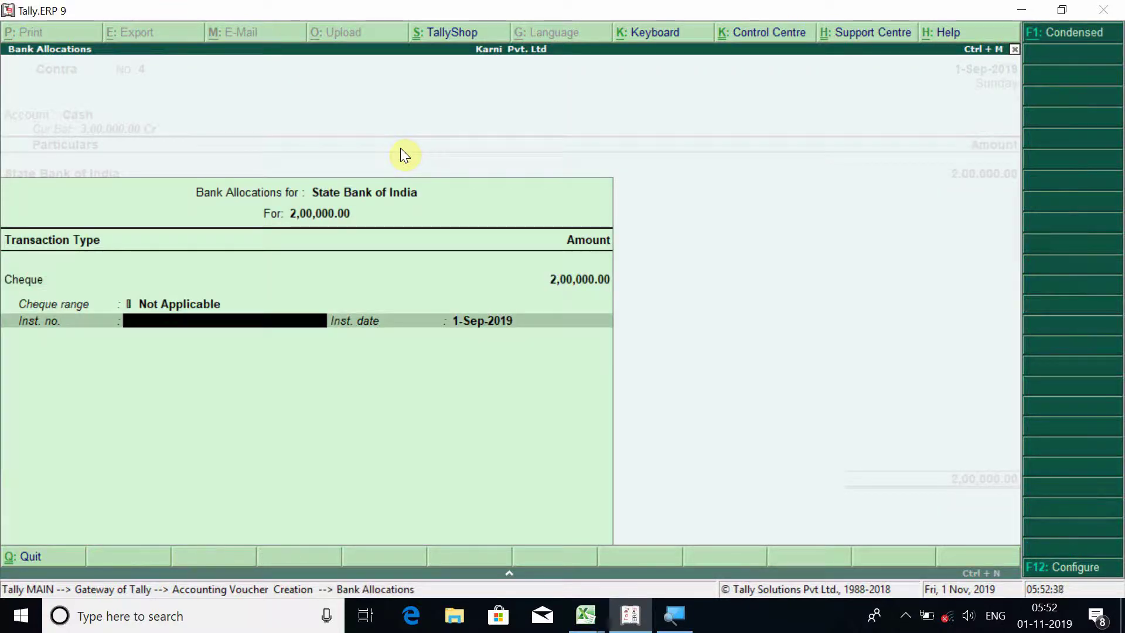
- Keep Cheque as the transaction type and narrate 'being cash withdrawn into the bank'
key("BackSpace")
key("BackSpace")
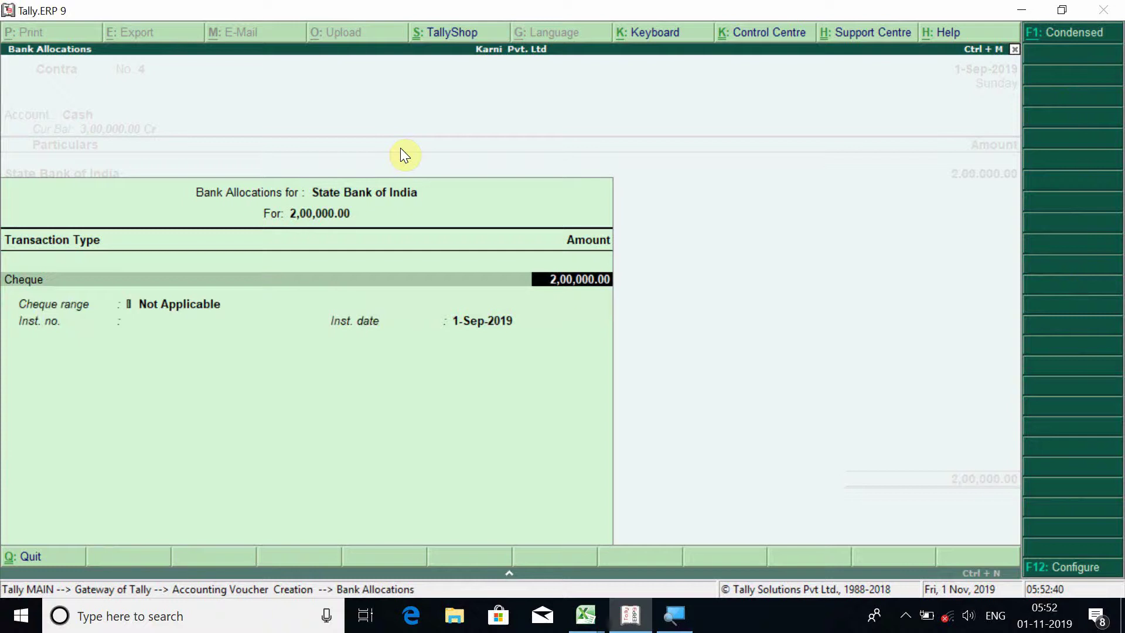
key("BackSpace")
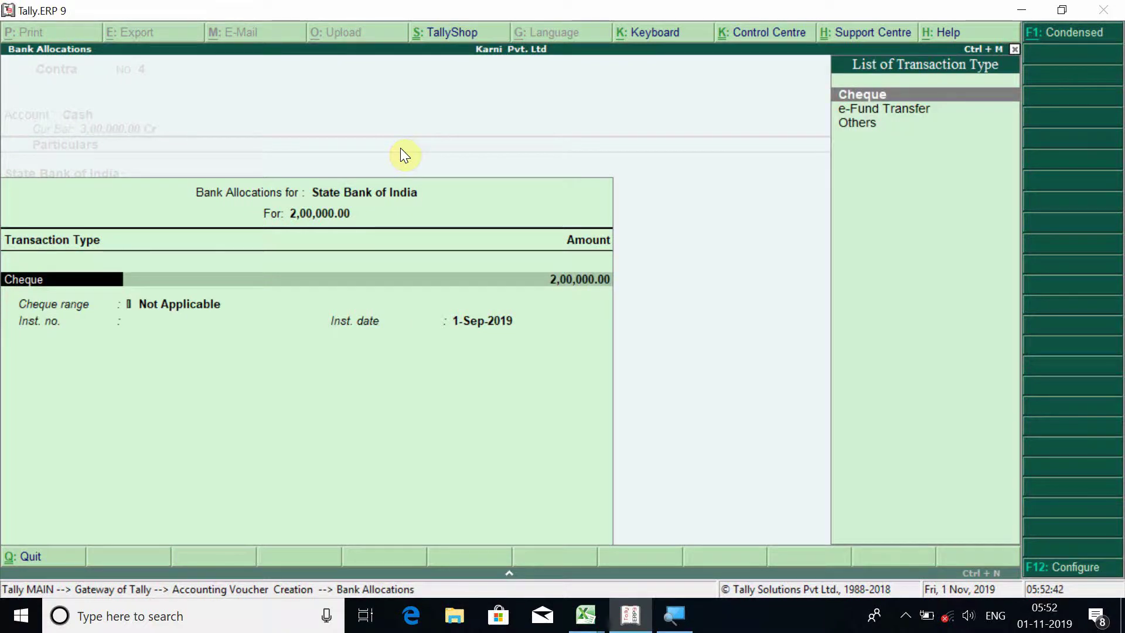
key("Return")
key("Return")
key("Return")
key("Return")
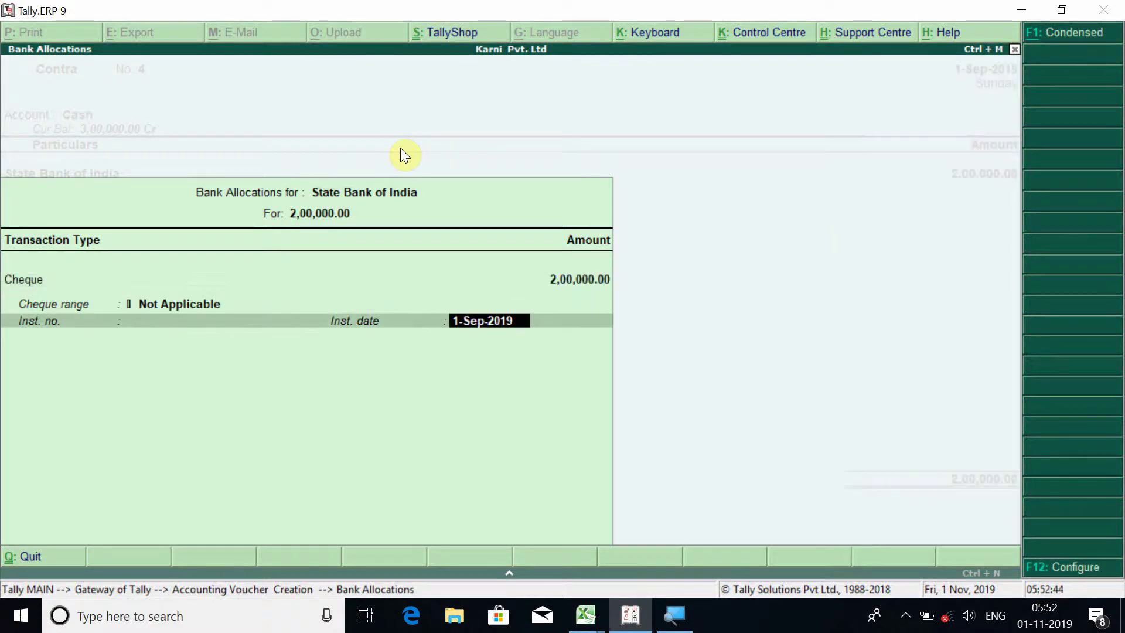
key("Return")
key("Return")
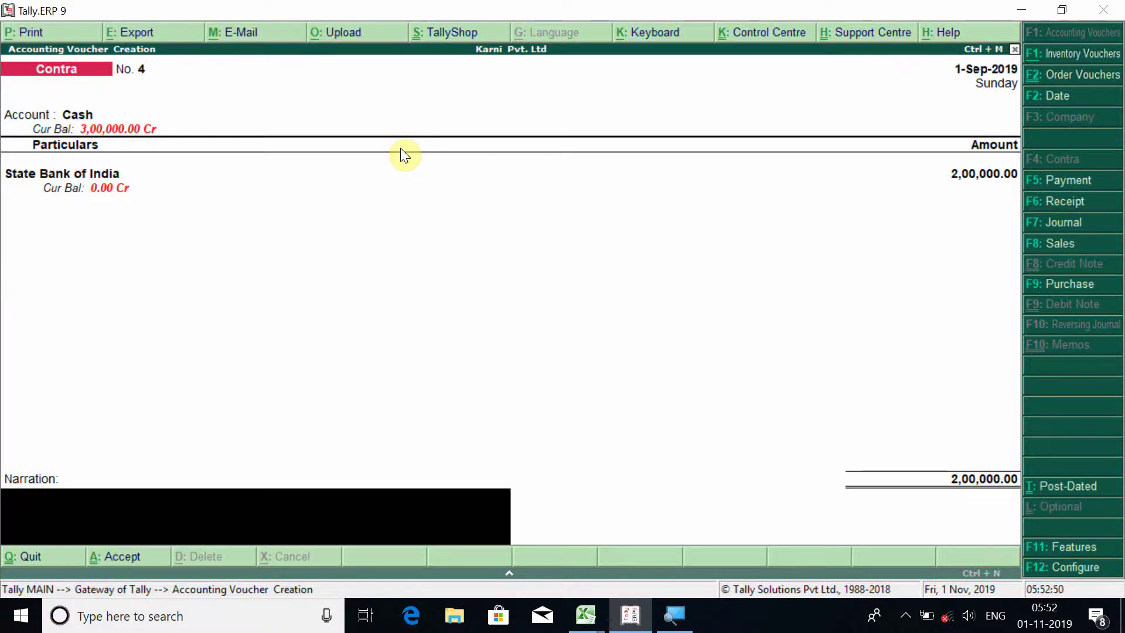
type("being cash ")
type("withdra")
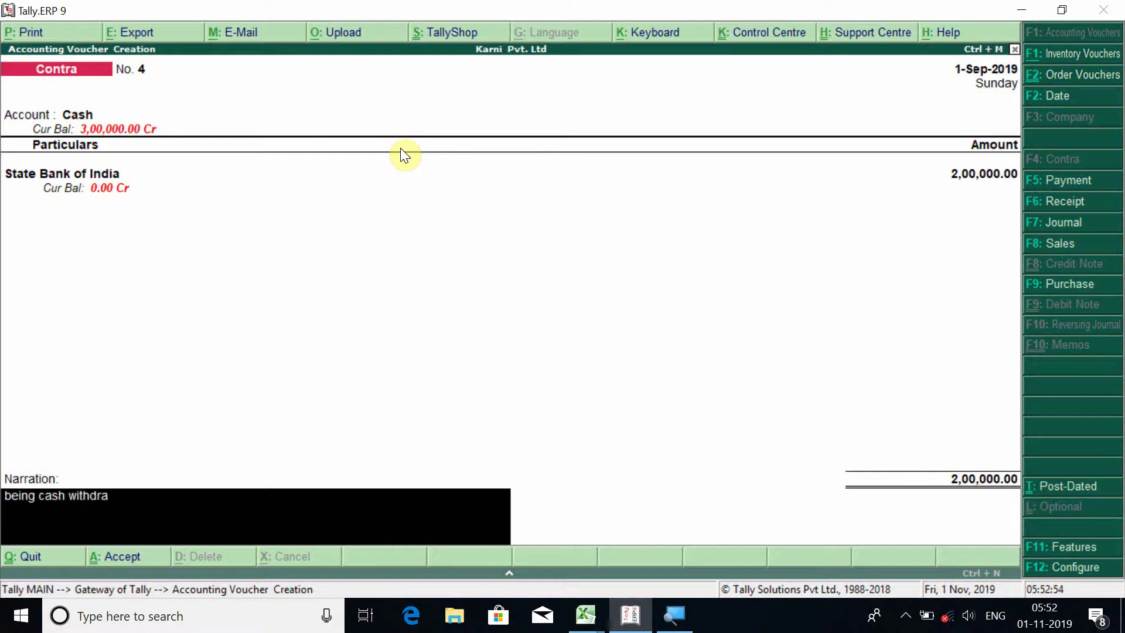
type("wn into")
type(" the bank")
key("Return")
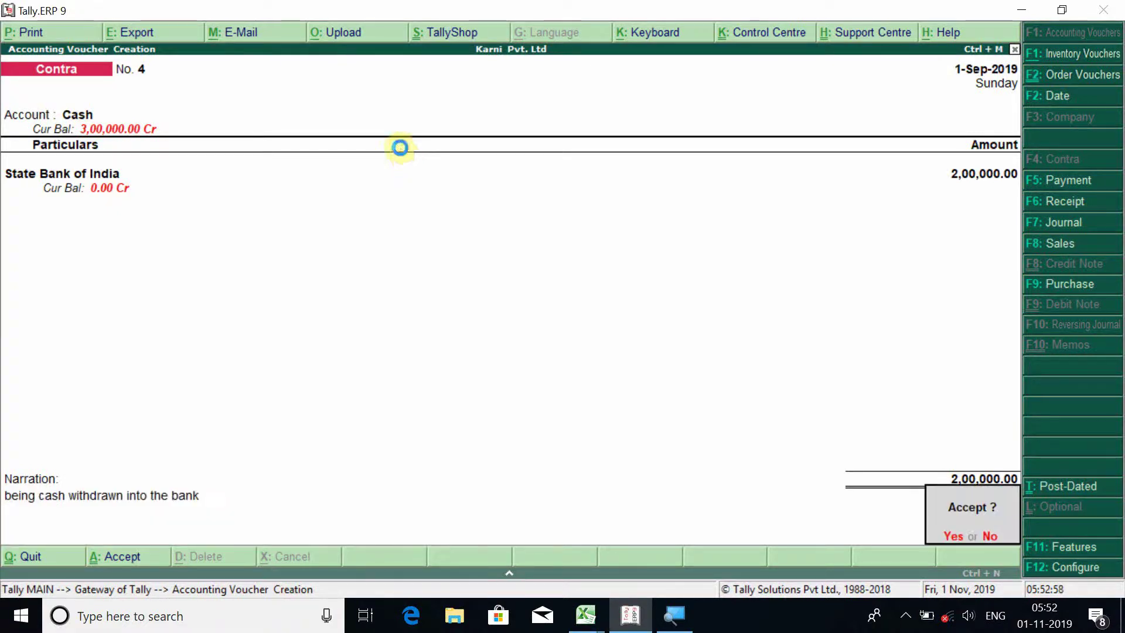
- Save the SBI cash withdrawal voucher and set voucher No. 5's account to State Bank of India
key("Return")
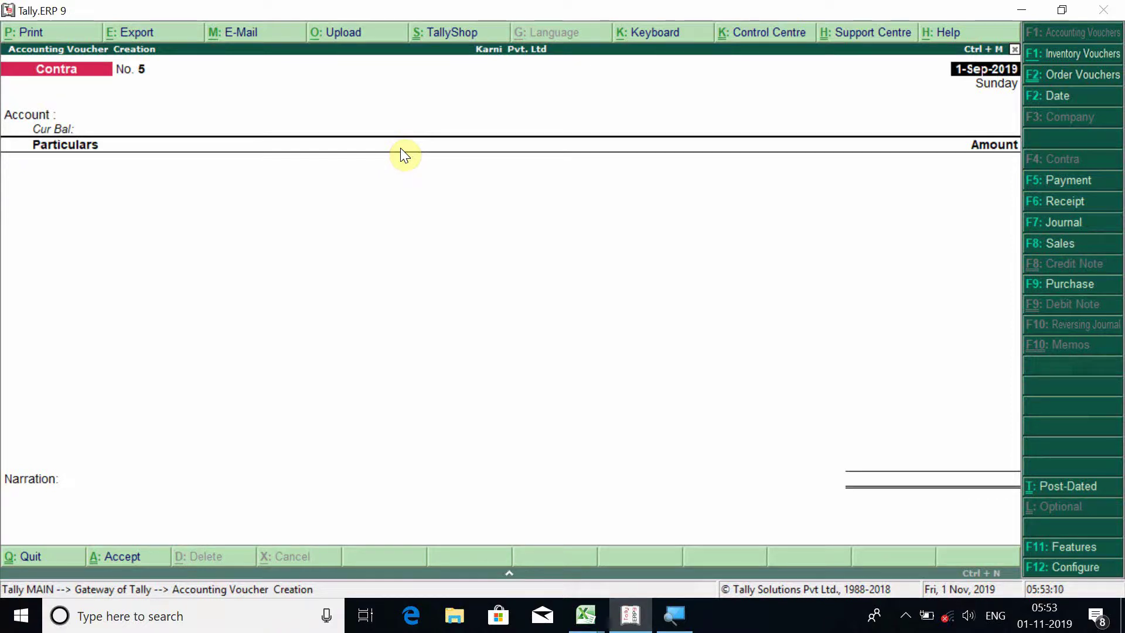
key("Return")
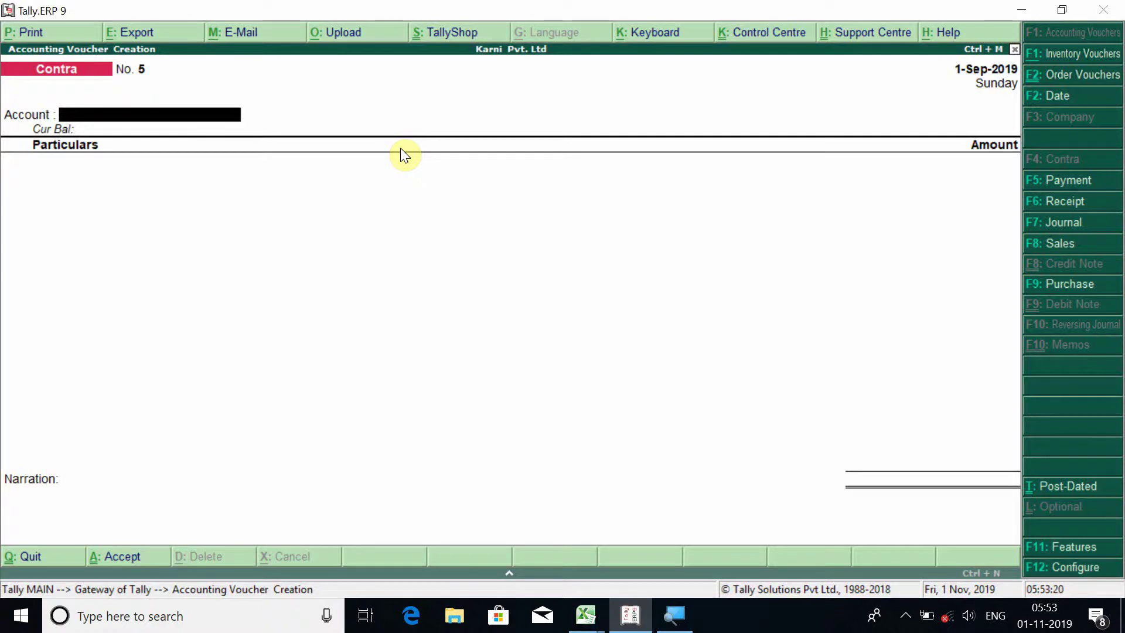
type("cash")
key("Return")
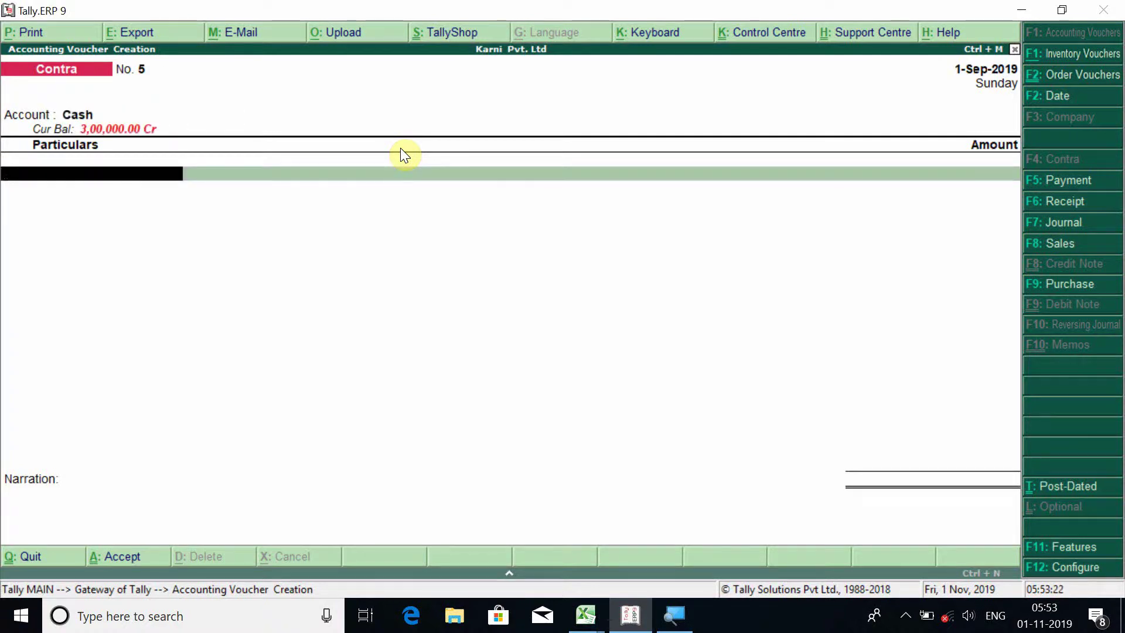
key("BackSpace")
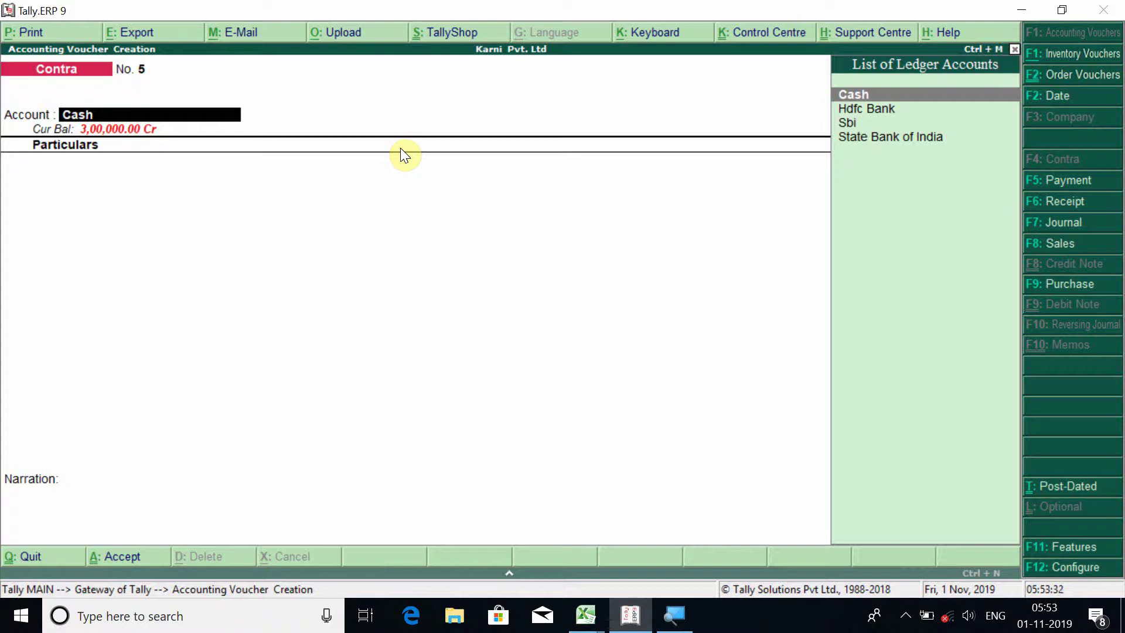
type("stat")
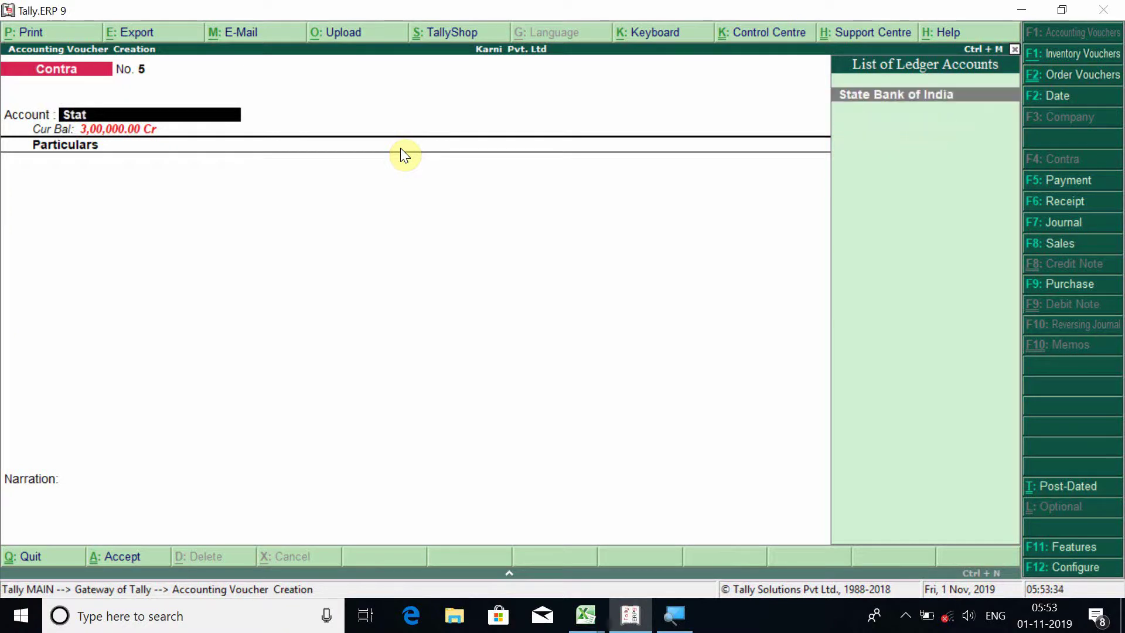
key("Return")
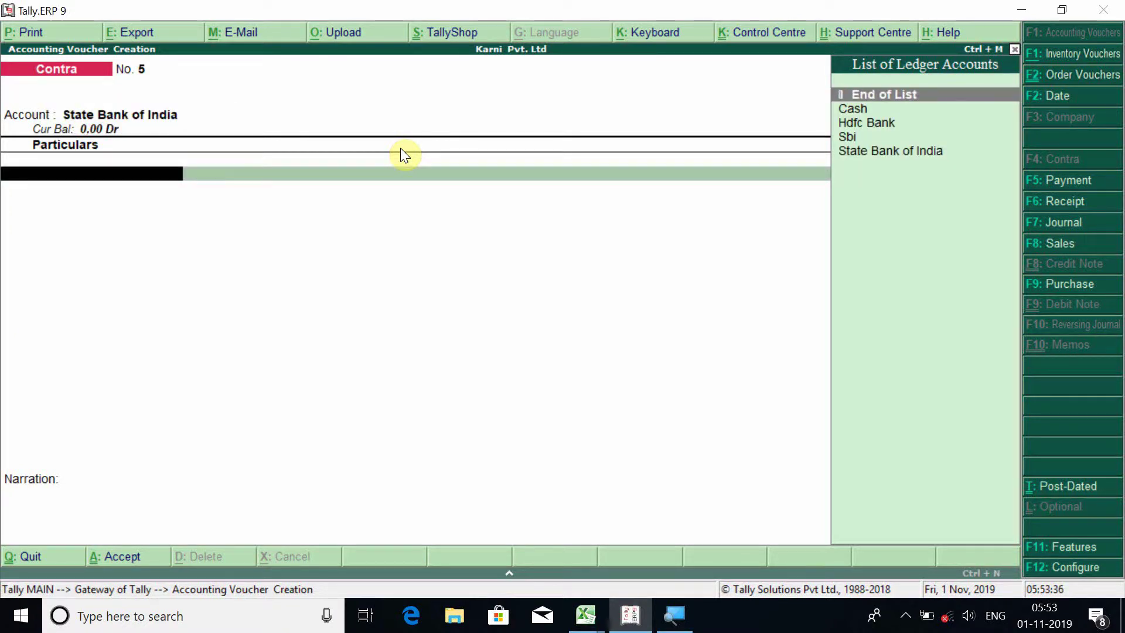
- Enter Hdfc Bank in Particulars with an amount of 2,00,000
type("Hdfc Bank")
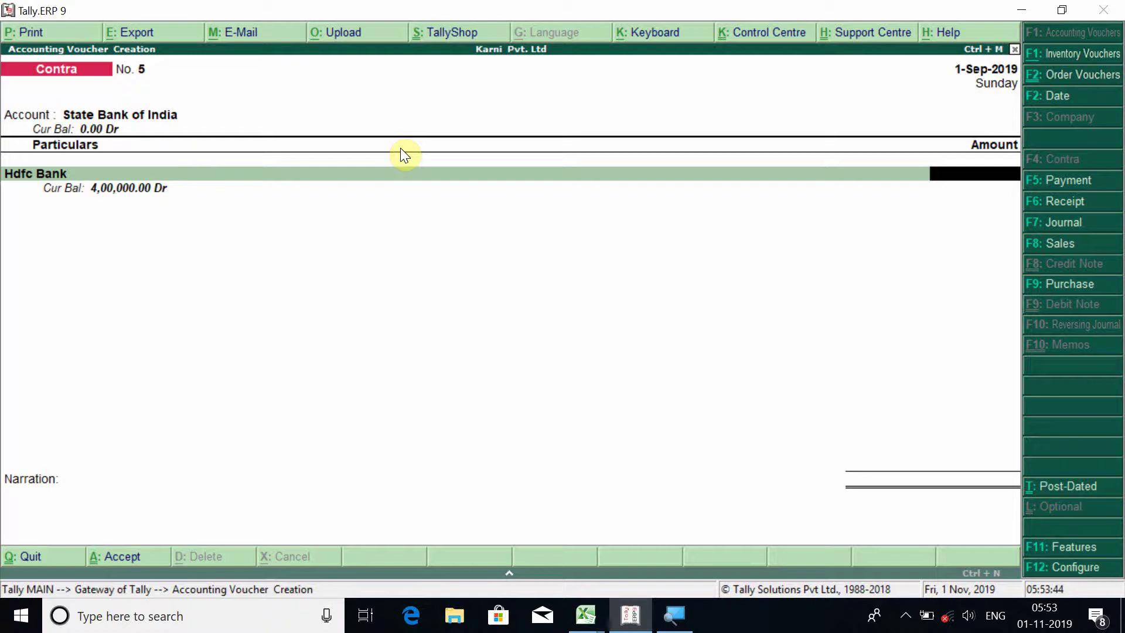
type("2,00,000")
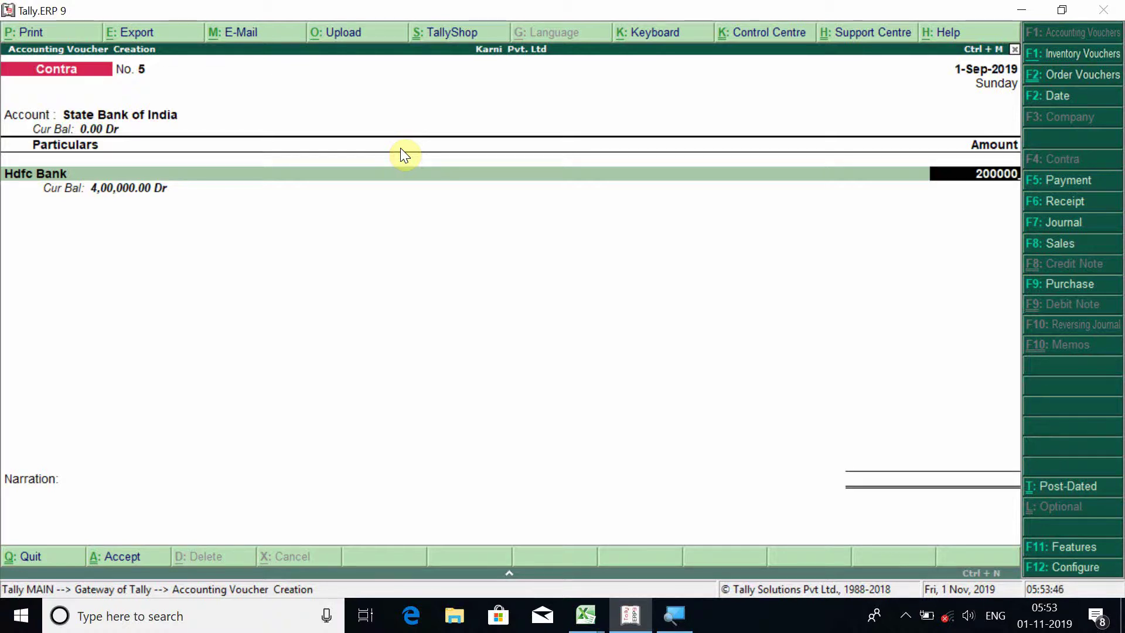
key("Return")
key("Return")
key("Return")
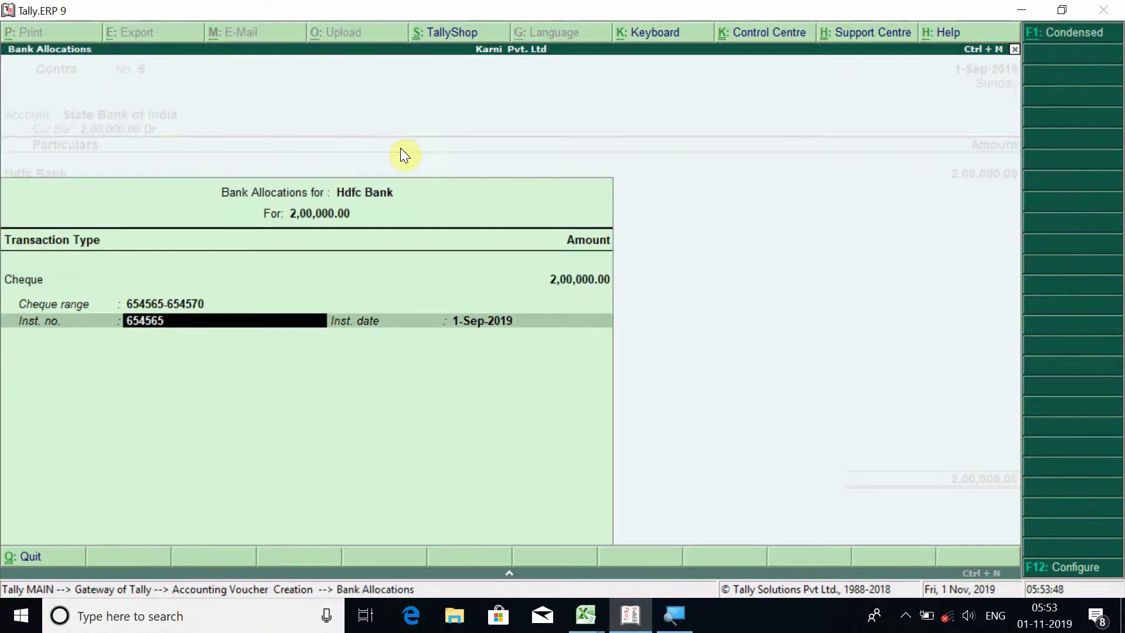
- Complete the Hdfc Bank cheque allocation, keeping the instrument number and date
key("BackSpace")
key("BackSpace")
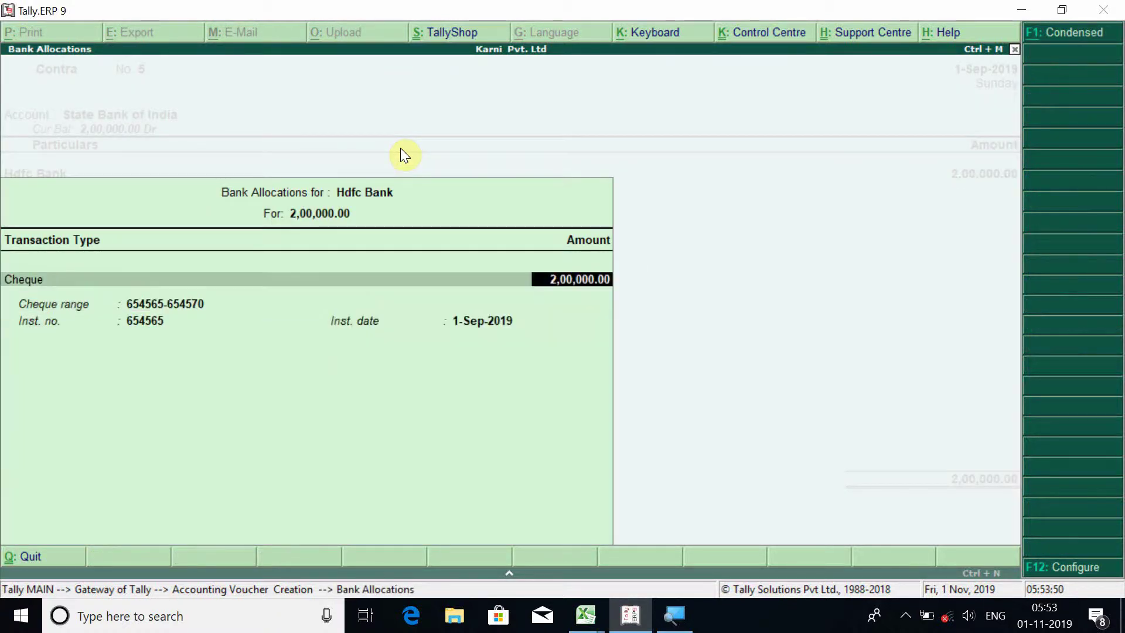
key("Return")
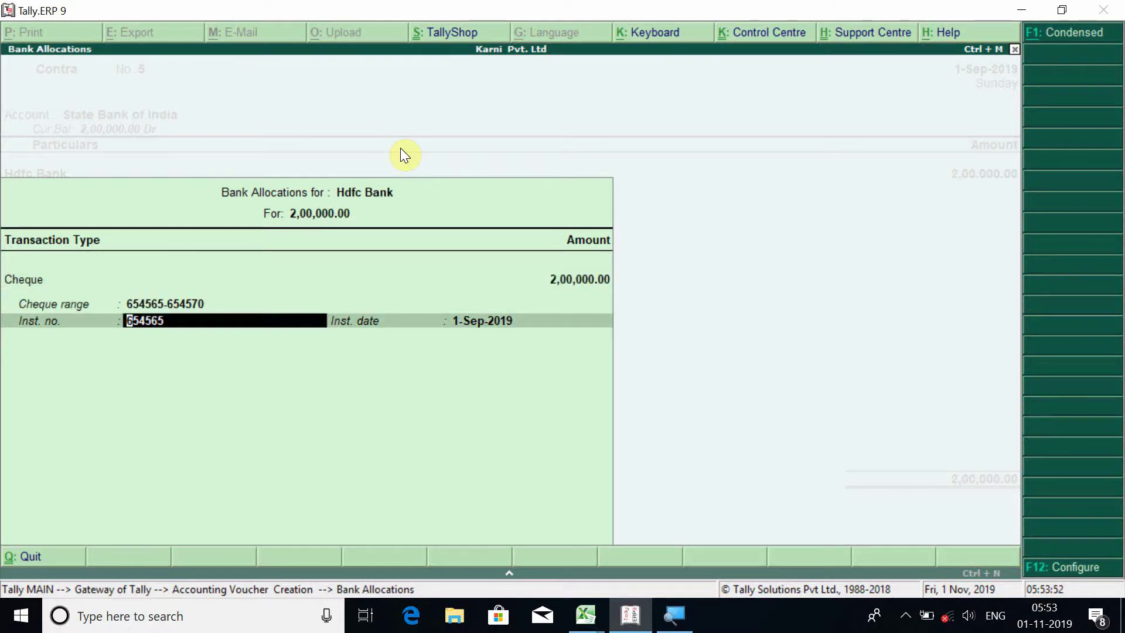
key("Return")
key("Return")
key("Return")
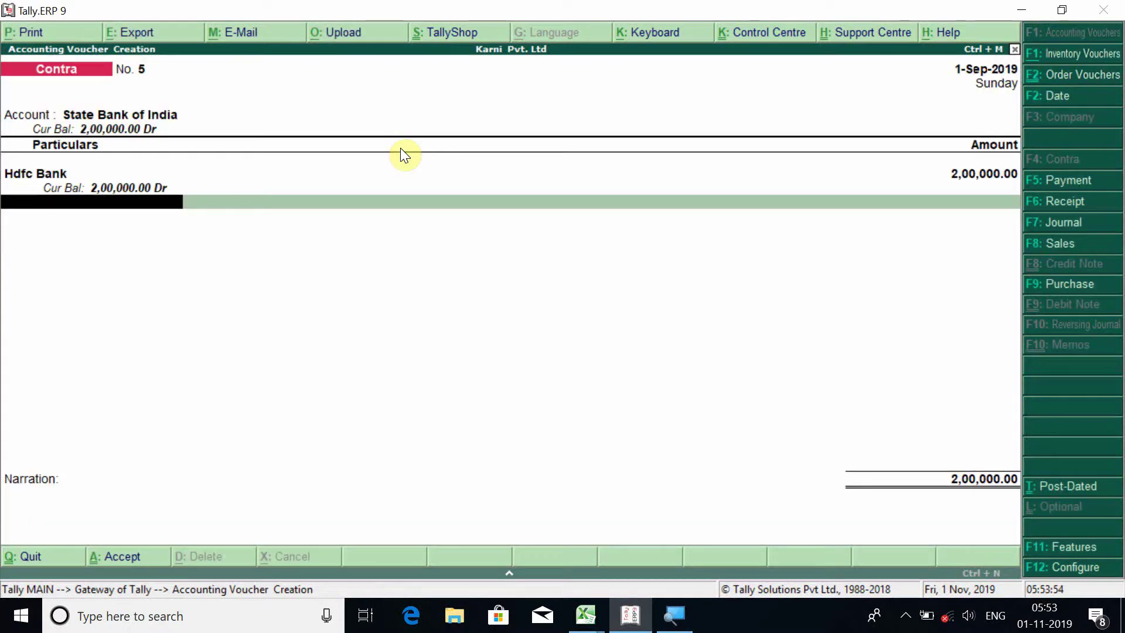
key("Return")
key("Return")
key("Return")
key("Return")
key("Return")
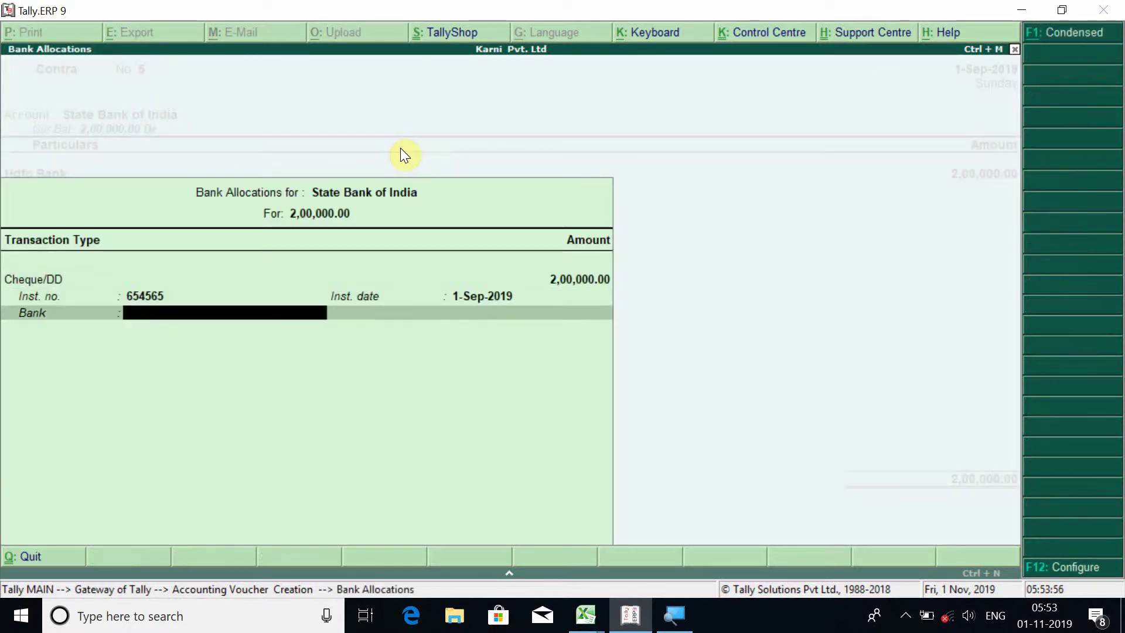
key("Return")
- Add the narration 'balance transer from sbi to hdfc bank' and save voucher No. 5
type("being")
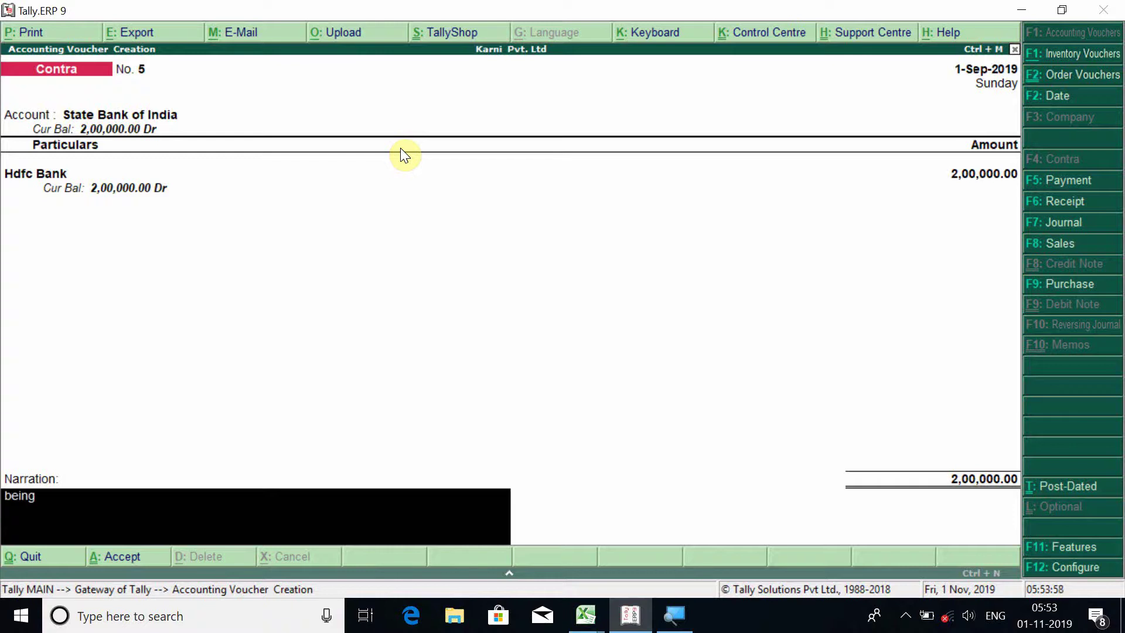
type(" cash d")
key("BackSpace")
key("BackSpace")
key("BackSpace")
key("BackSpace")
key("BackSpace")
key("BackSpace")
type("balanc")
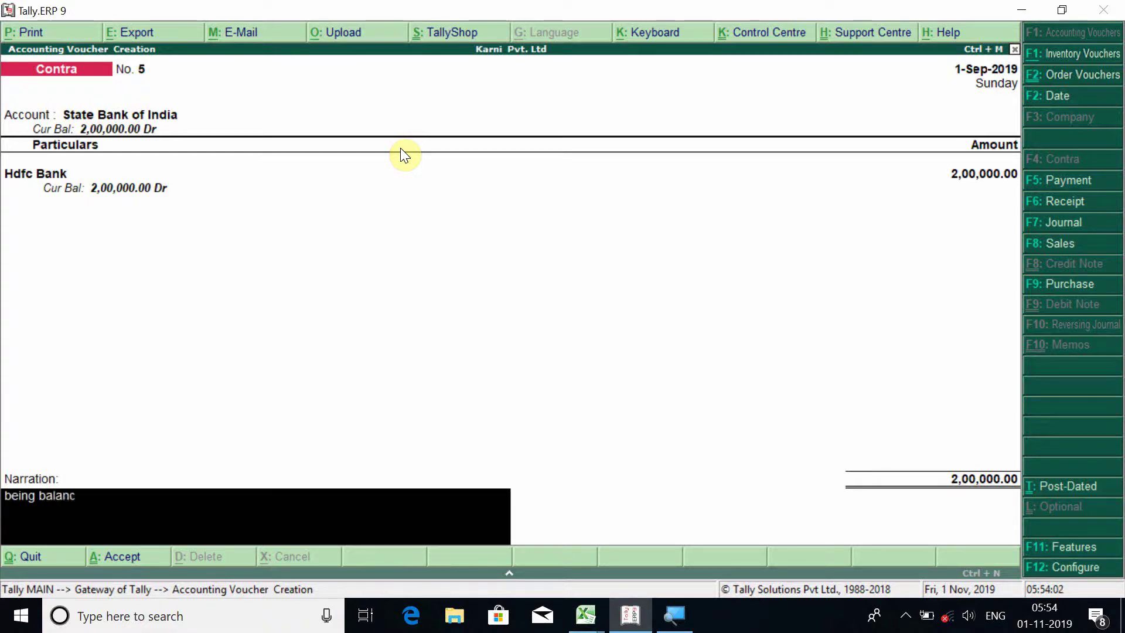
type("e transer f")
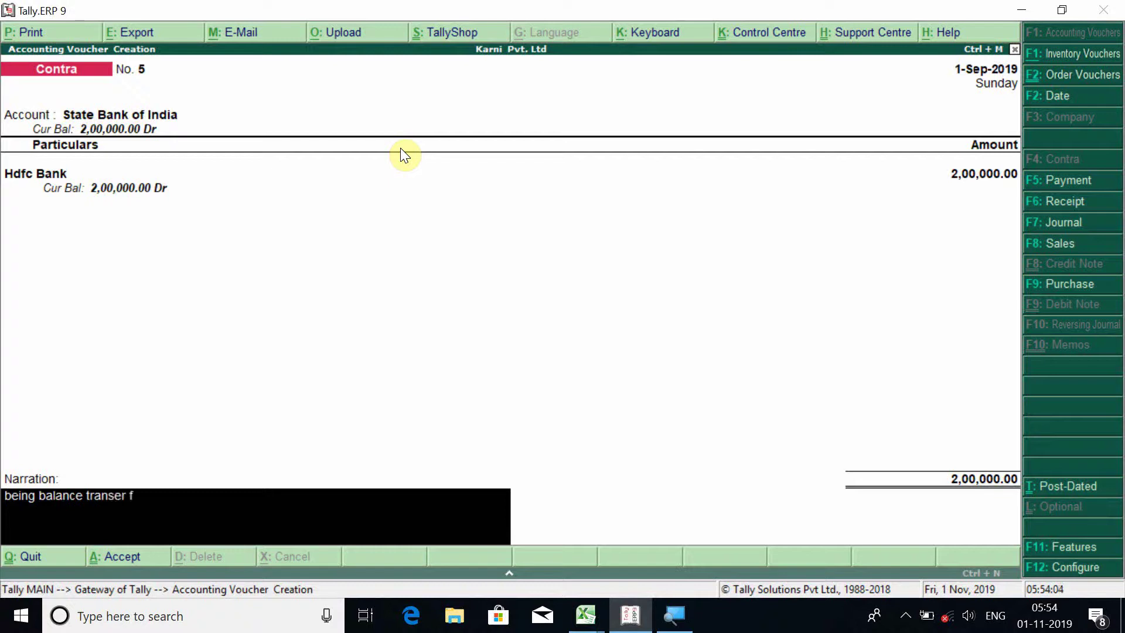
type("rom sbi to")
type(" hdfc b")
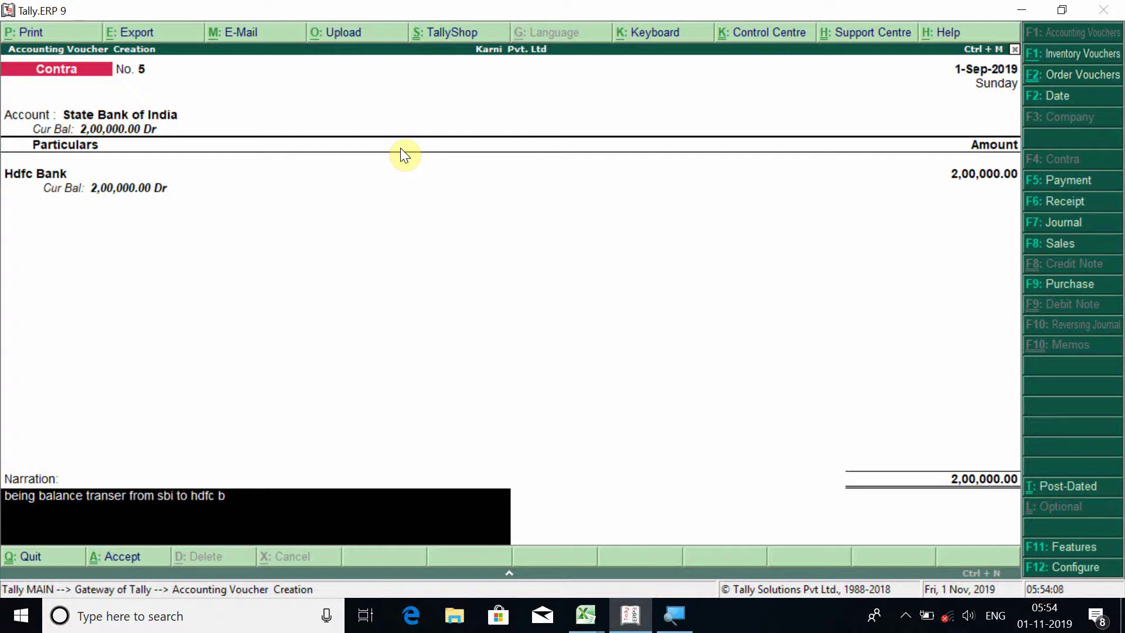
type("ank")
key("Return")
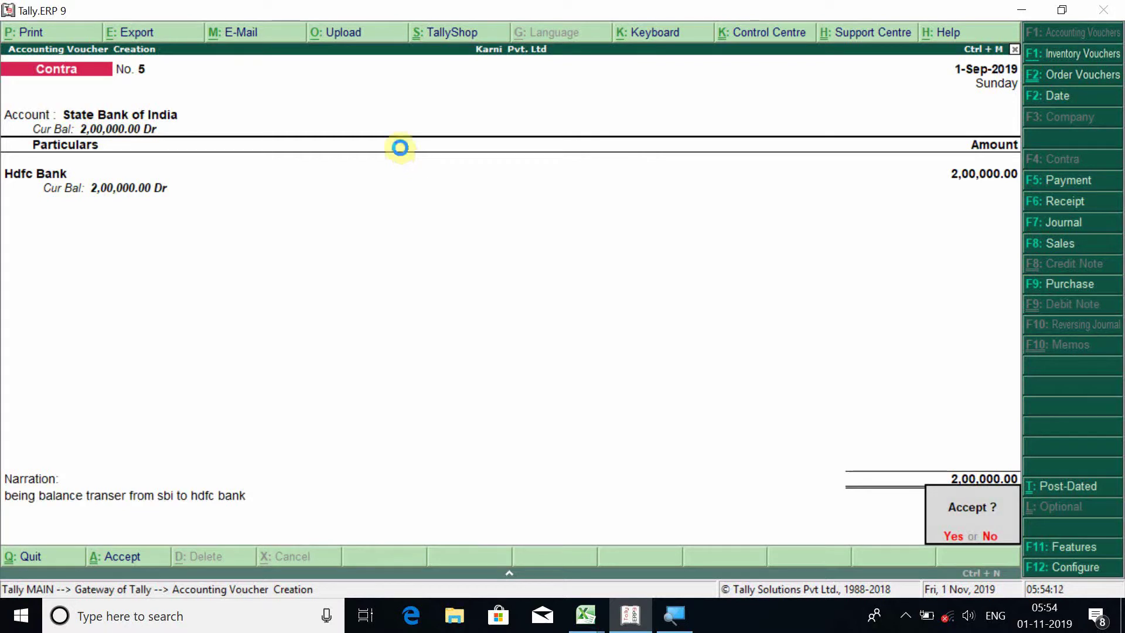
key("Return")
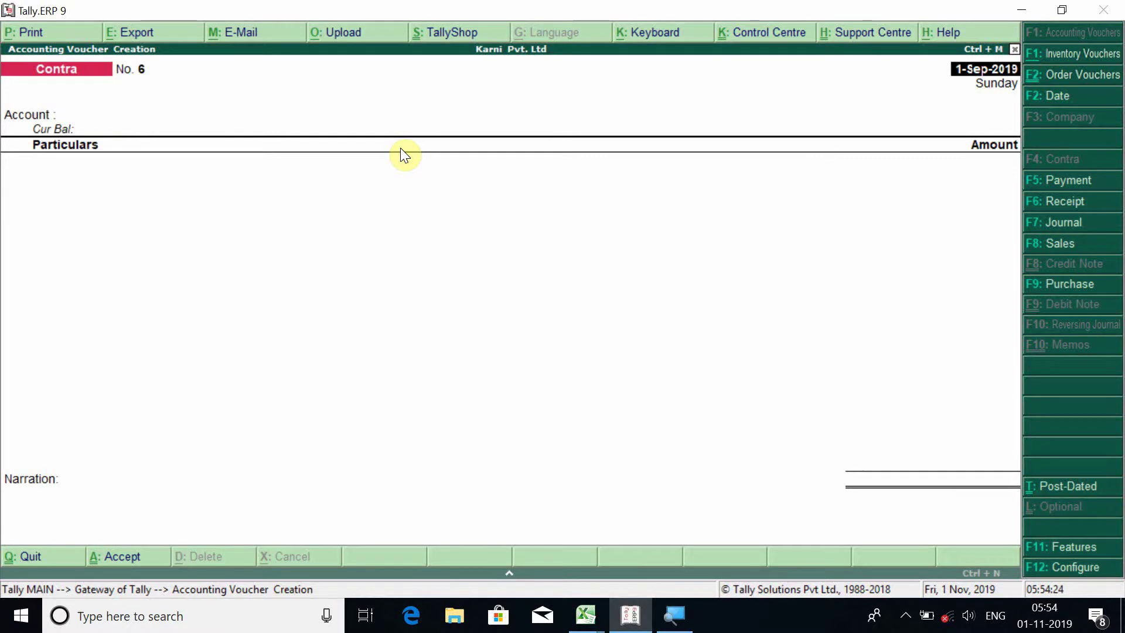
- Reopen Contra entry and set voucher No. 6 with account Cash and particular State Bank of India
key("Escape")
key("Escape")
key("y")
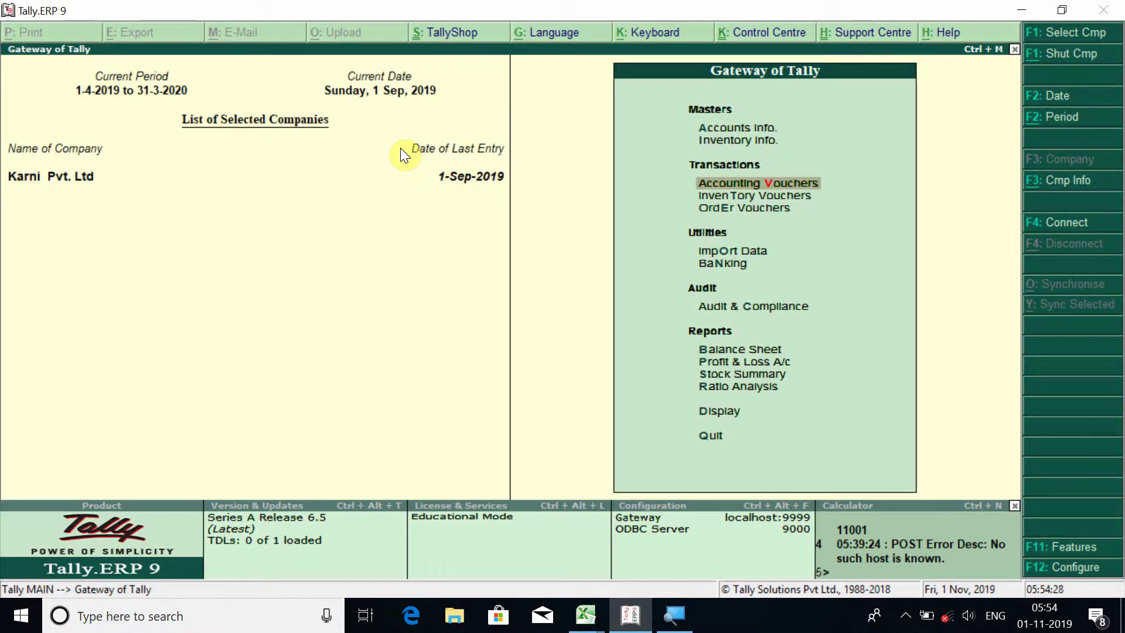
key("Return")
key("Return")
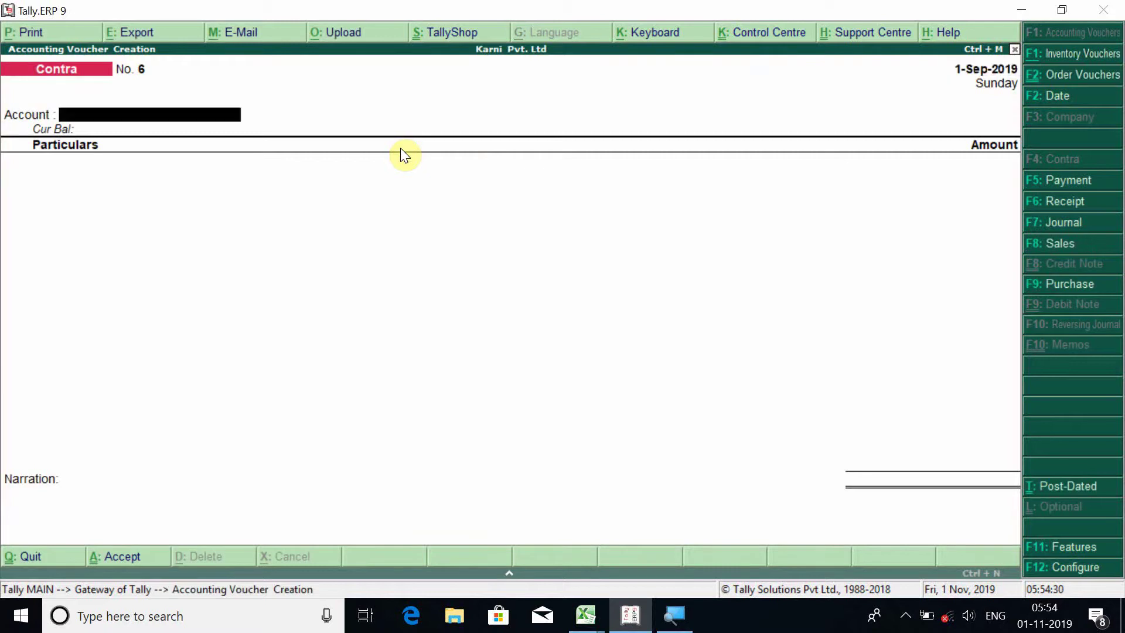
type("cash")
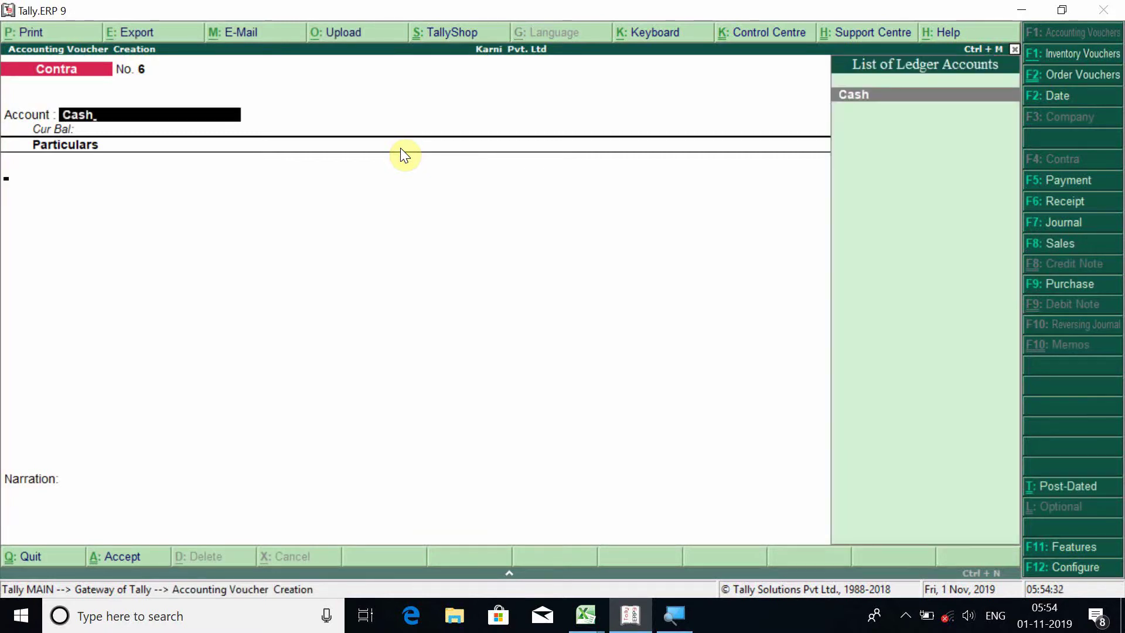
key("Return")
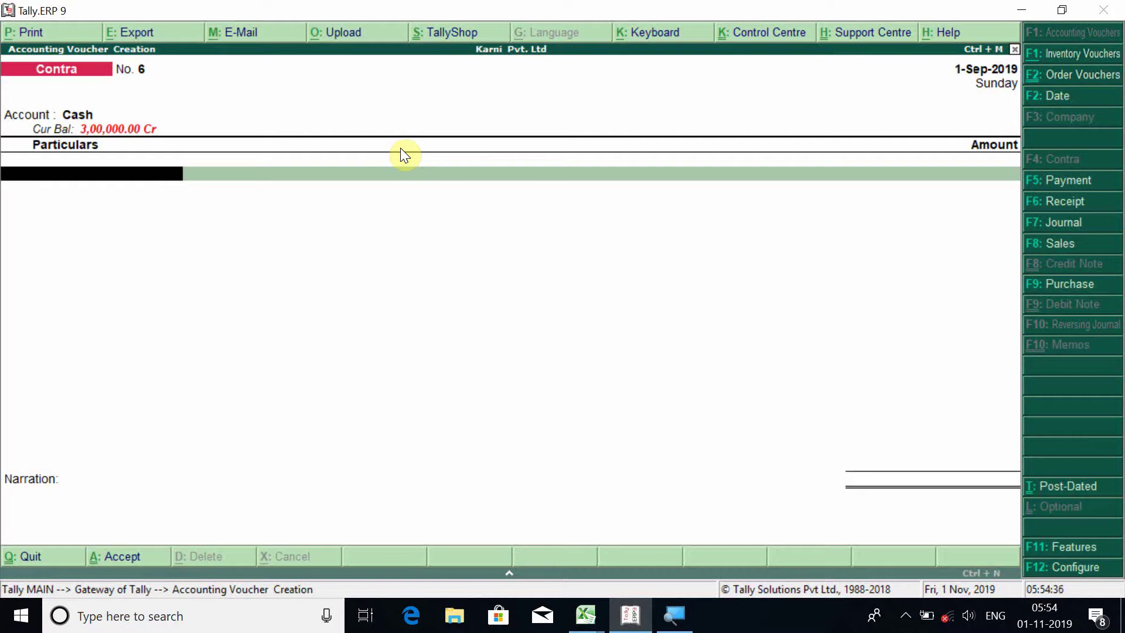
type("st")
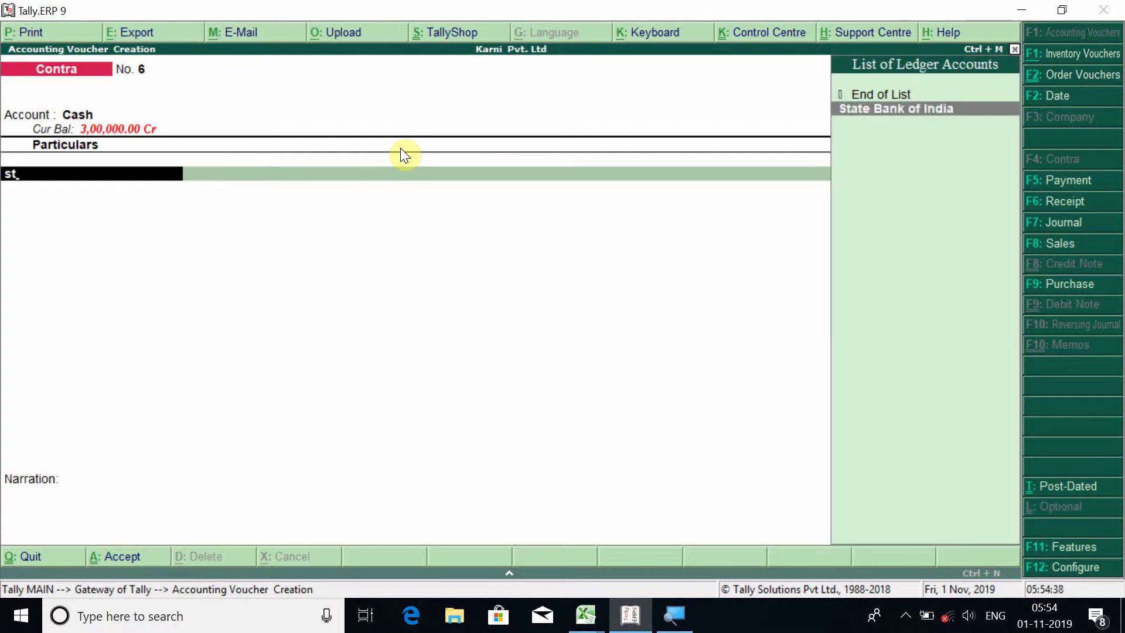
key("Return")
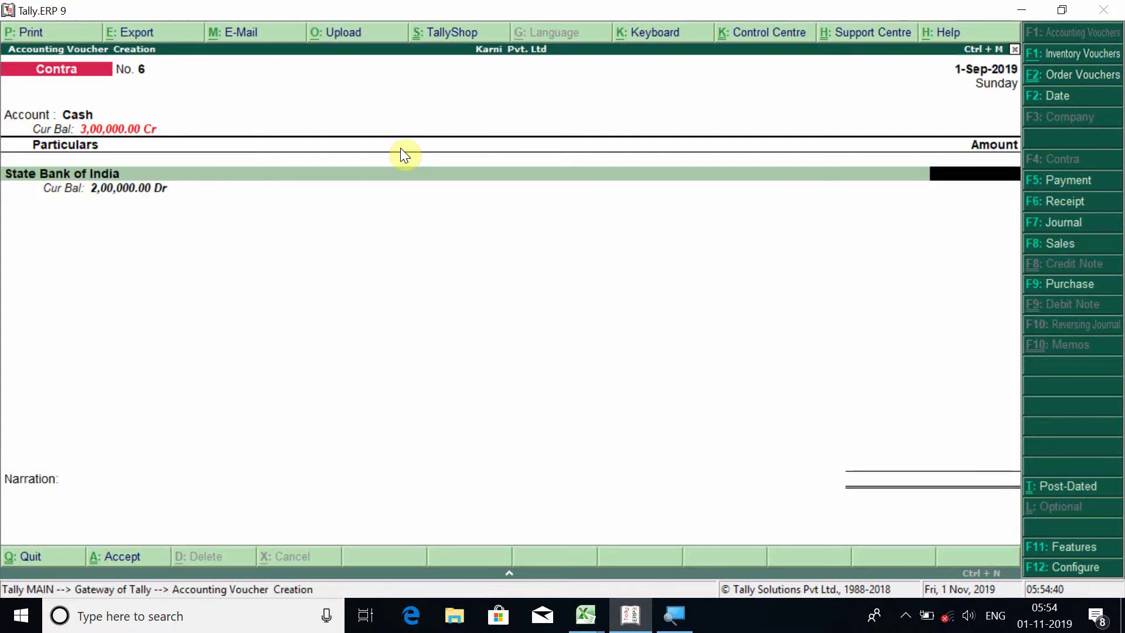
- Enter 50,000 for State Bank of India and complete its cheque allocation
type("50,000")
key("Return")
key("Return")
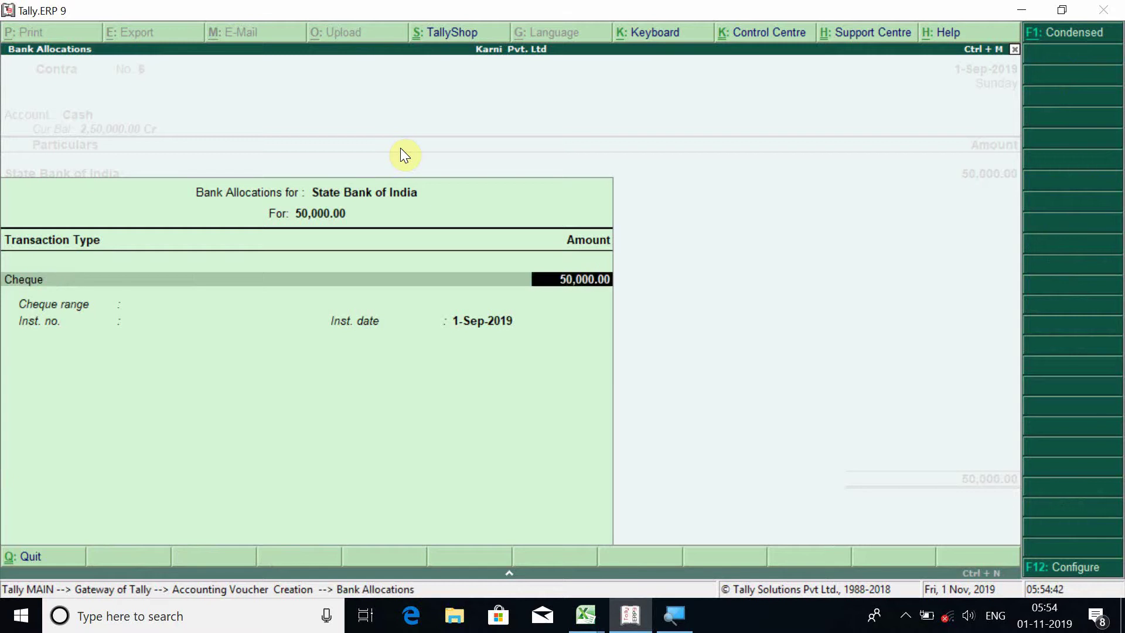
key("Return")
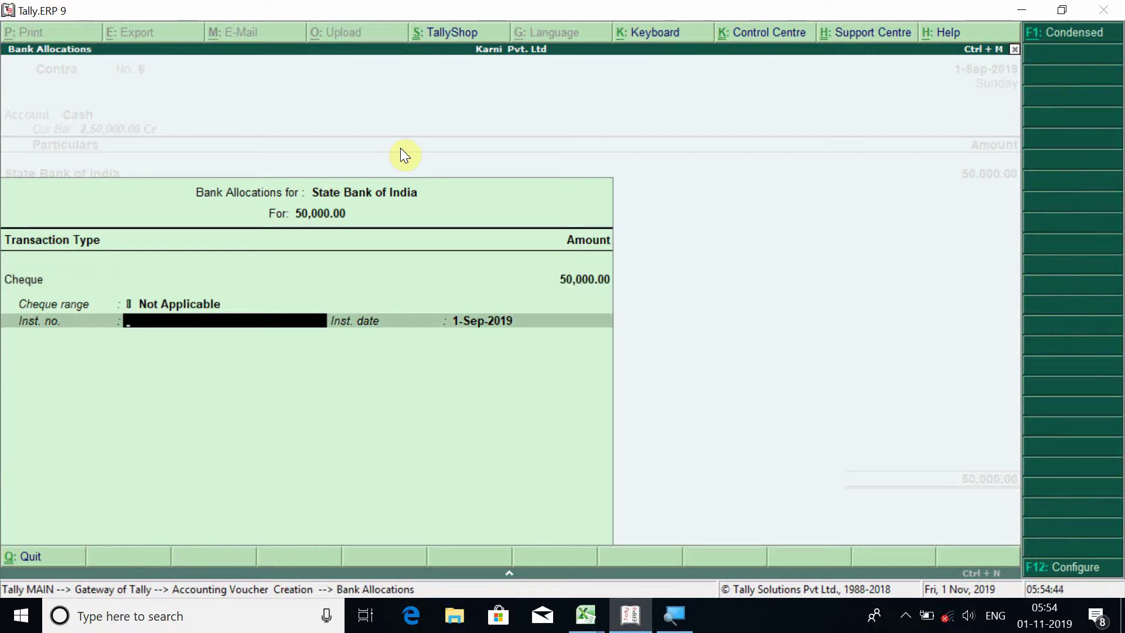
key("Return")
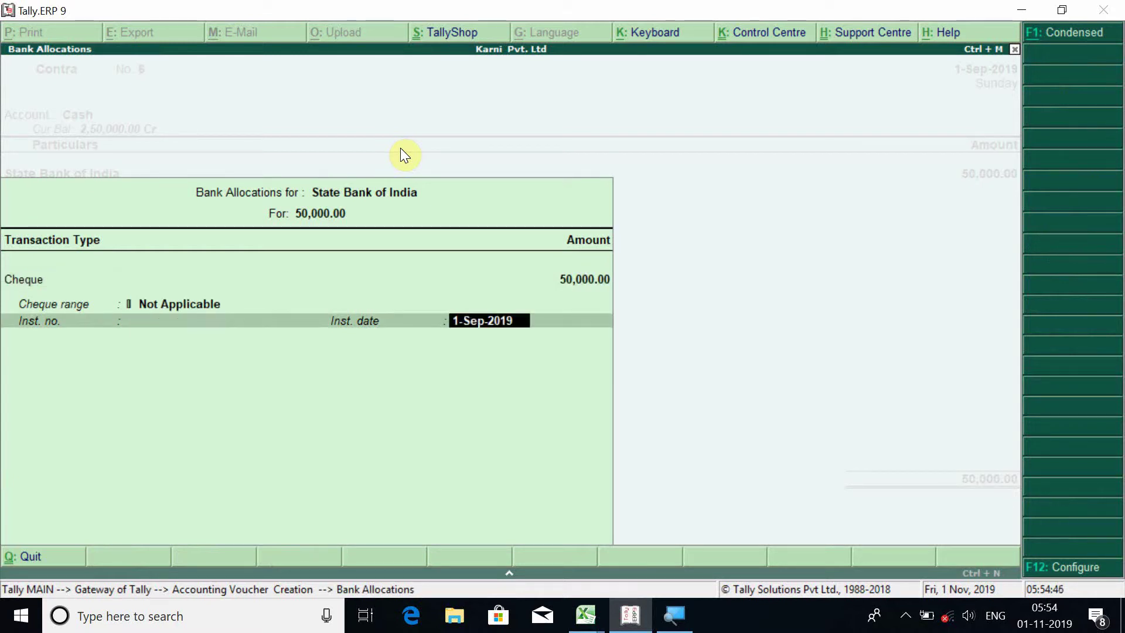
key("Return")
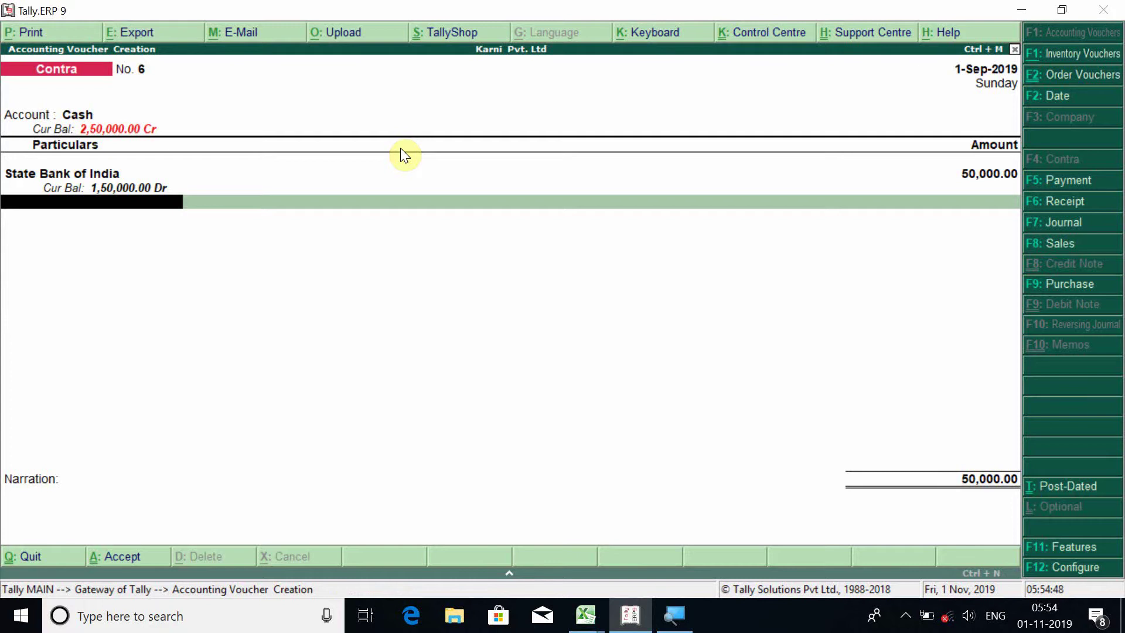
key("Return")
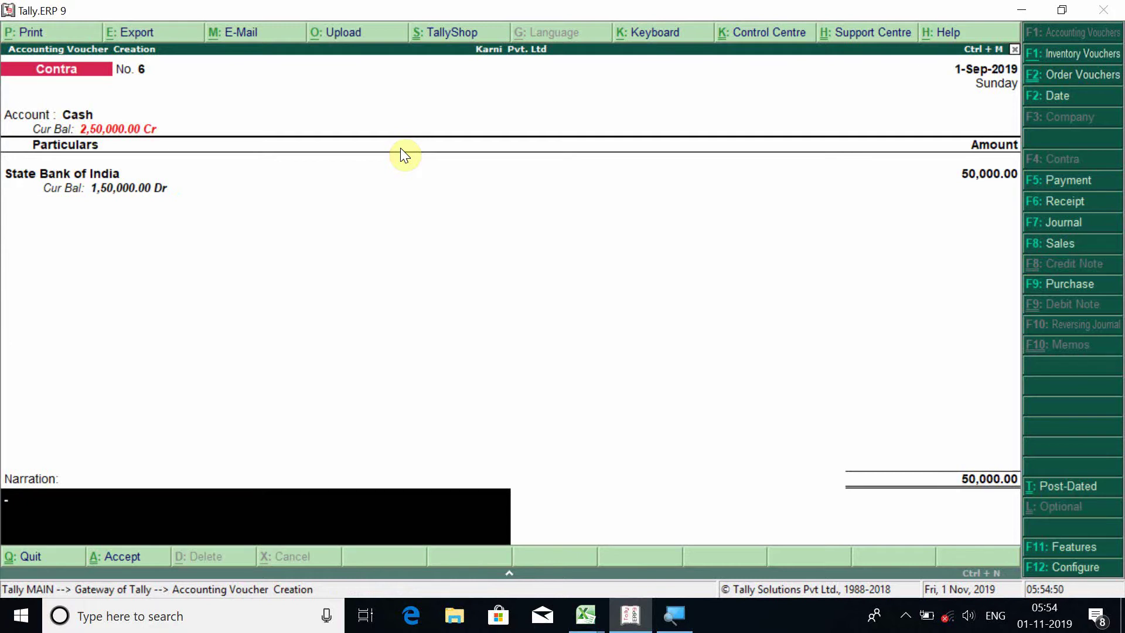
key("Return")
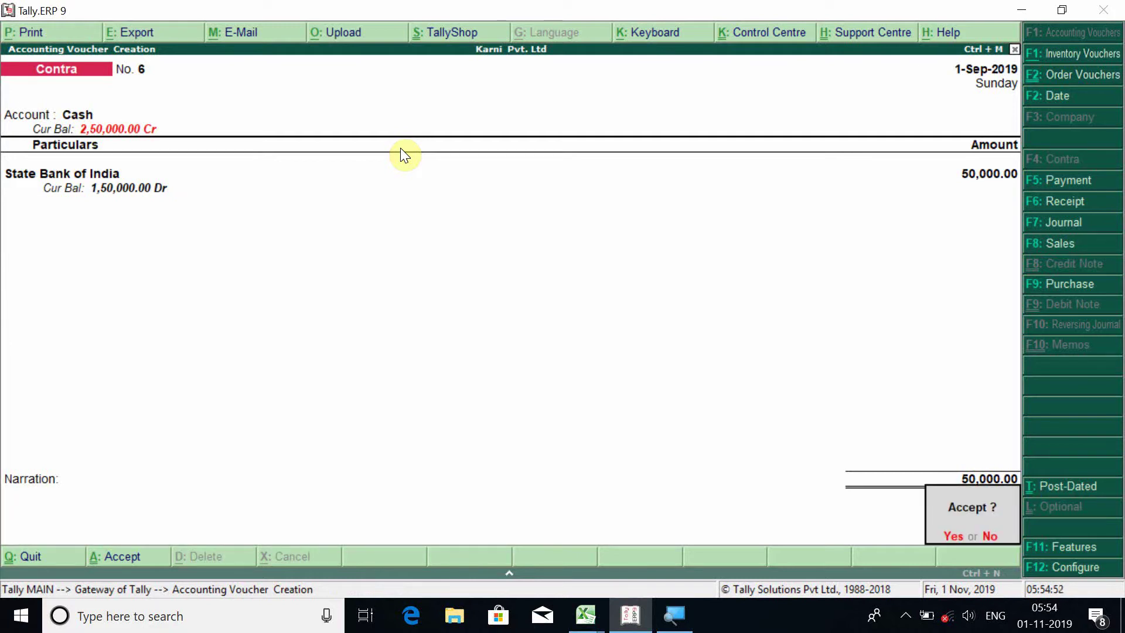
- Add the narration 'being cash withdrawn from sbi bank' and save voucher No. 6
type("n")
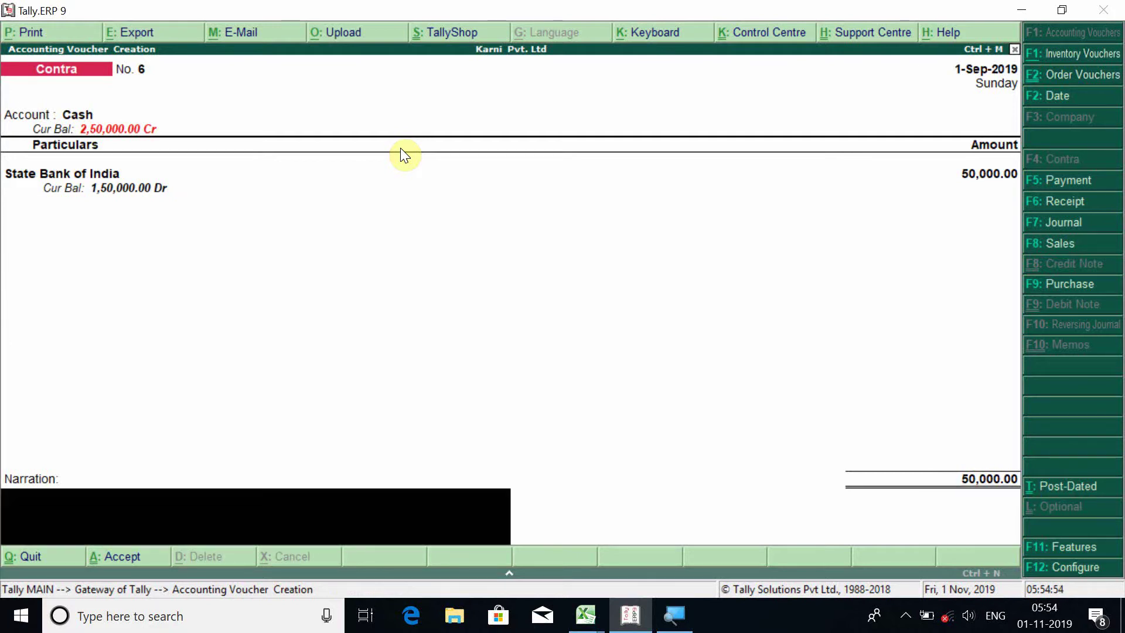
type("being cash")
type(" withdra")
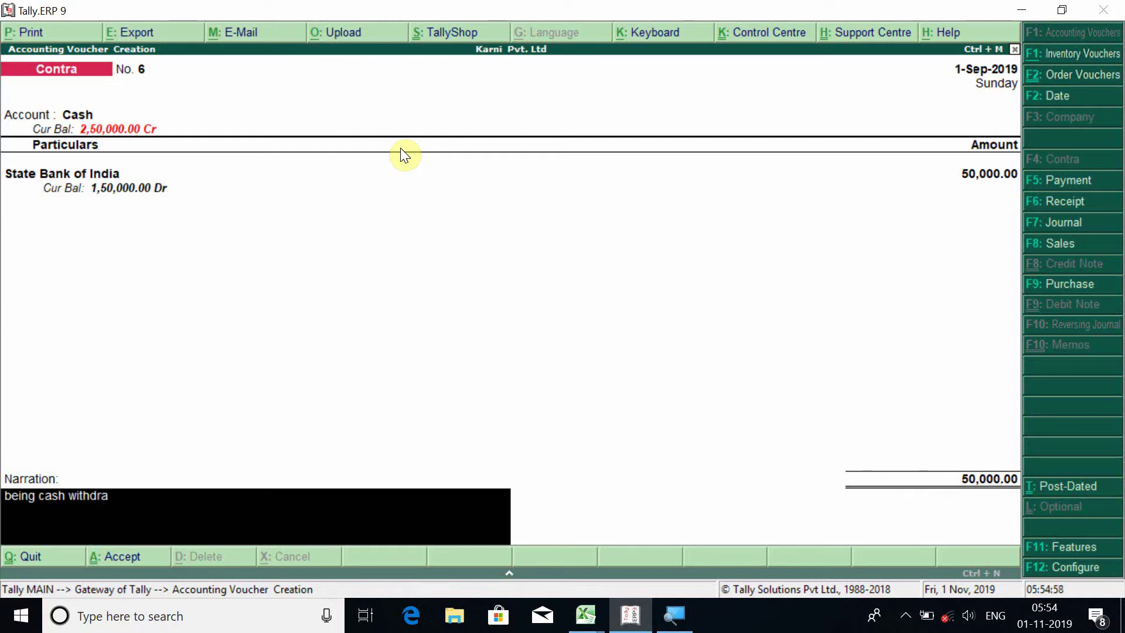
type("wn")
type("from")
key("BackSpace")
key("BackSpace")
key("BackSpace")
key("BackSpace")
type("from b")
key("BackSpace")
type("sbi bank")
key("Return")
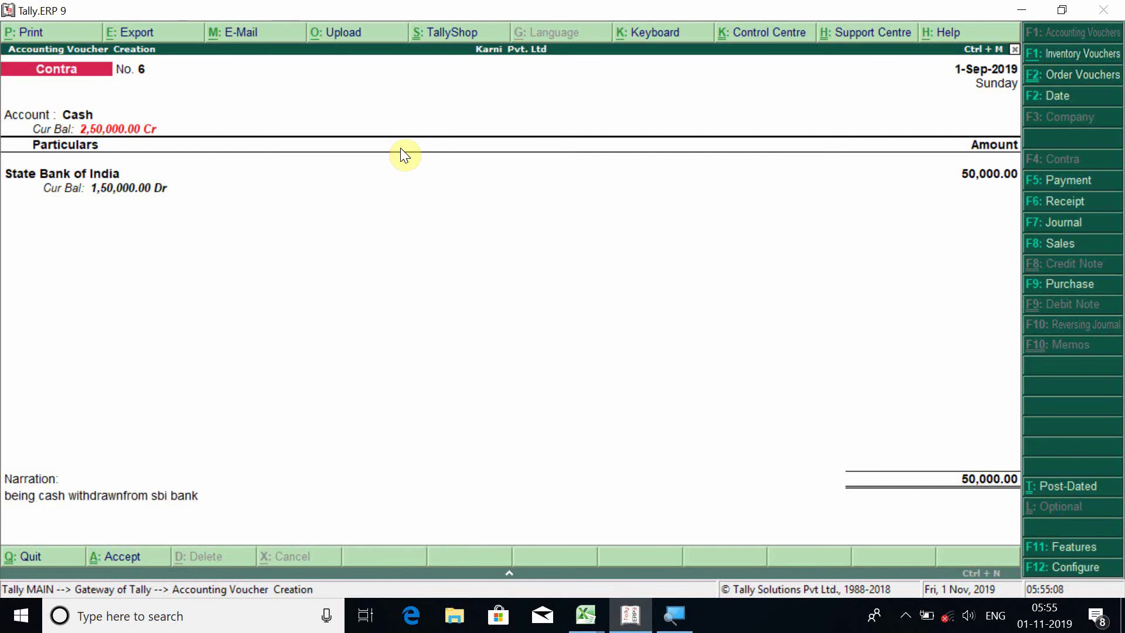
key("Return")
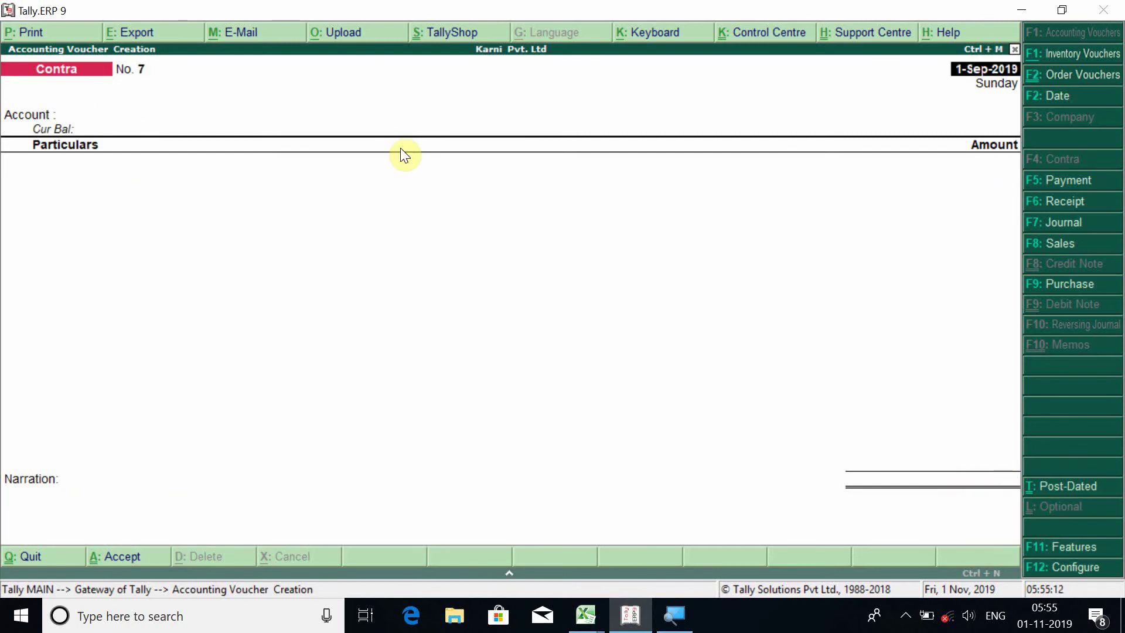
- Quit blank voucher No. 7 to the Gateway of Tally and open the Display menu
key("Escape")
key("Escape")
key("Return")
key("d")
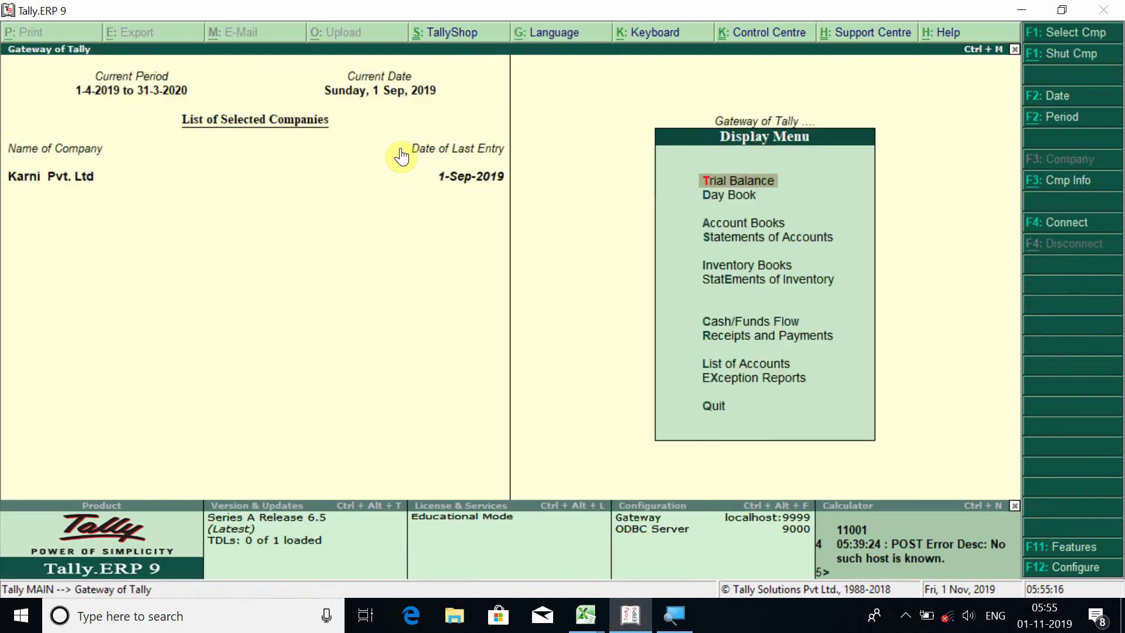